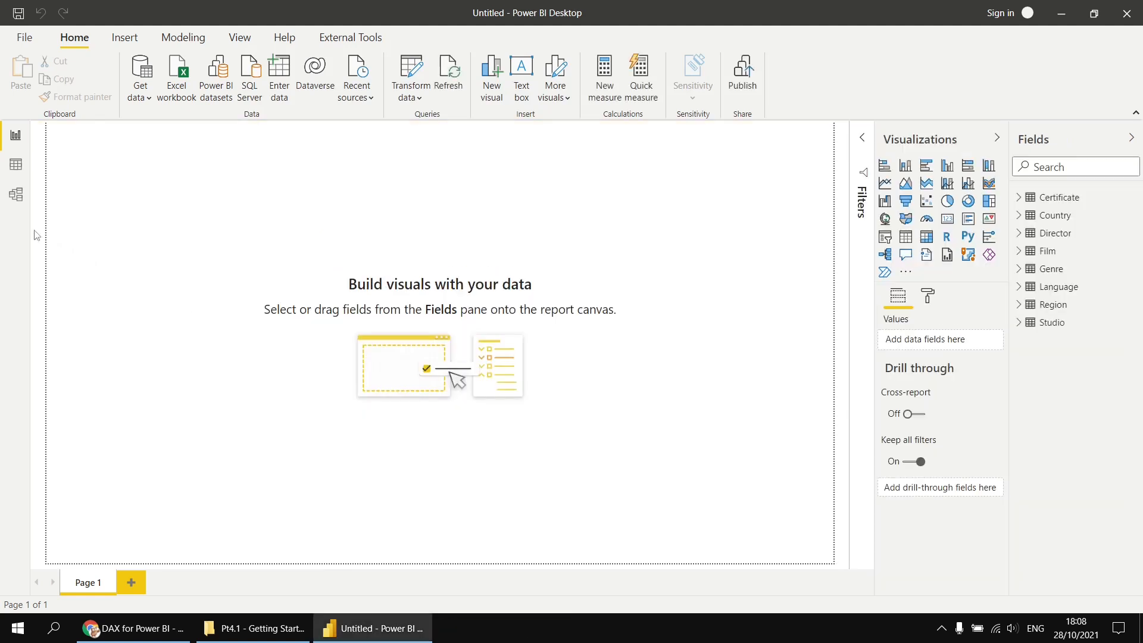
Enlarge the relationship diagram of the data model and move the Director table down beside the Genre table, above Studio.
left_click(16, 194)
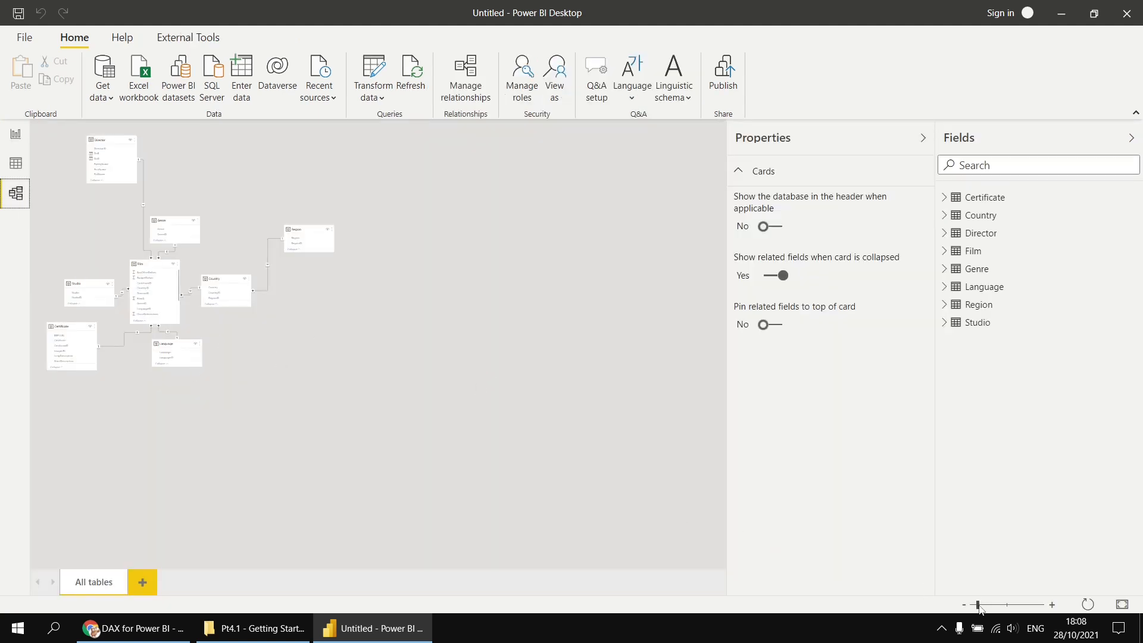
left_click_drag(978, 605, 989, 605)
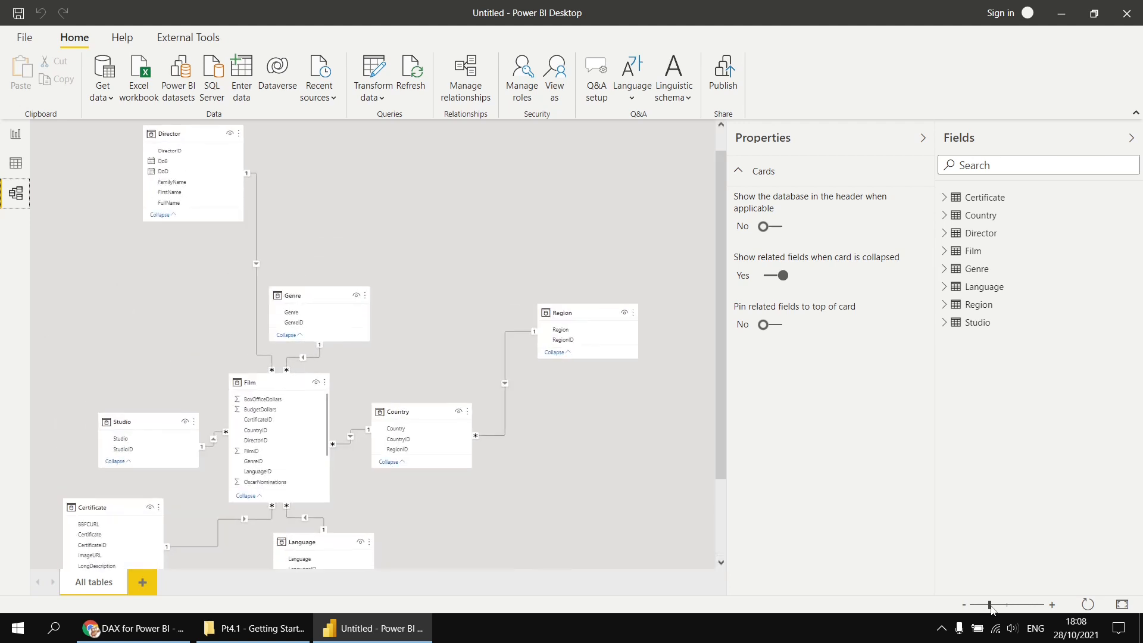
left_click_drag(185, 134, 130, 292)
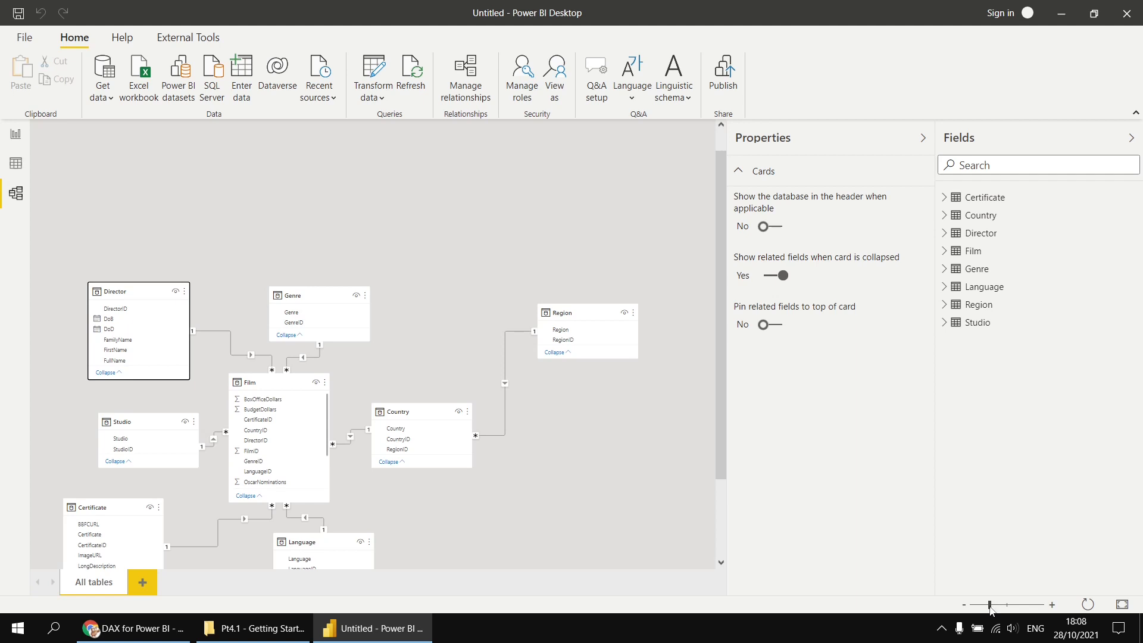
left_click_drag(990, 605, 992, 605)
scroll(709, 488, "down", 3)
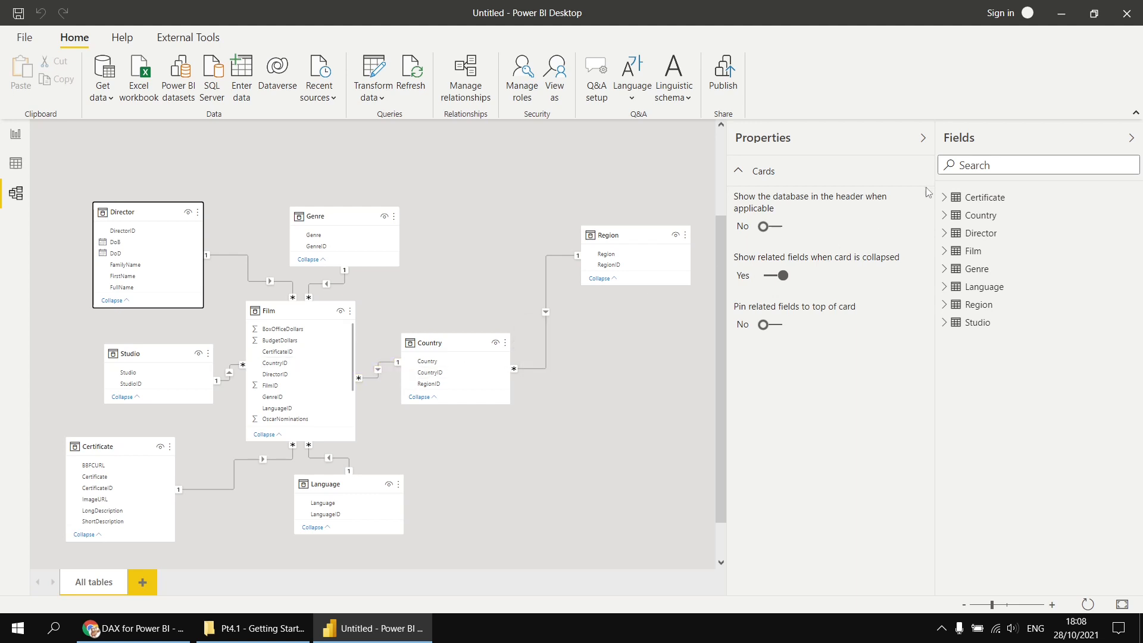
Find the fields containing "id" and hide every ID column except FilmID from the report view in all tables.
left_click(972, 165)
type("id")
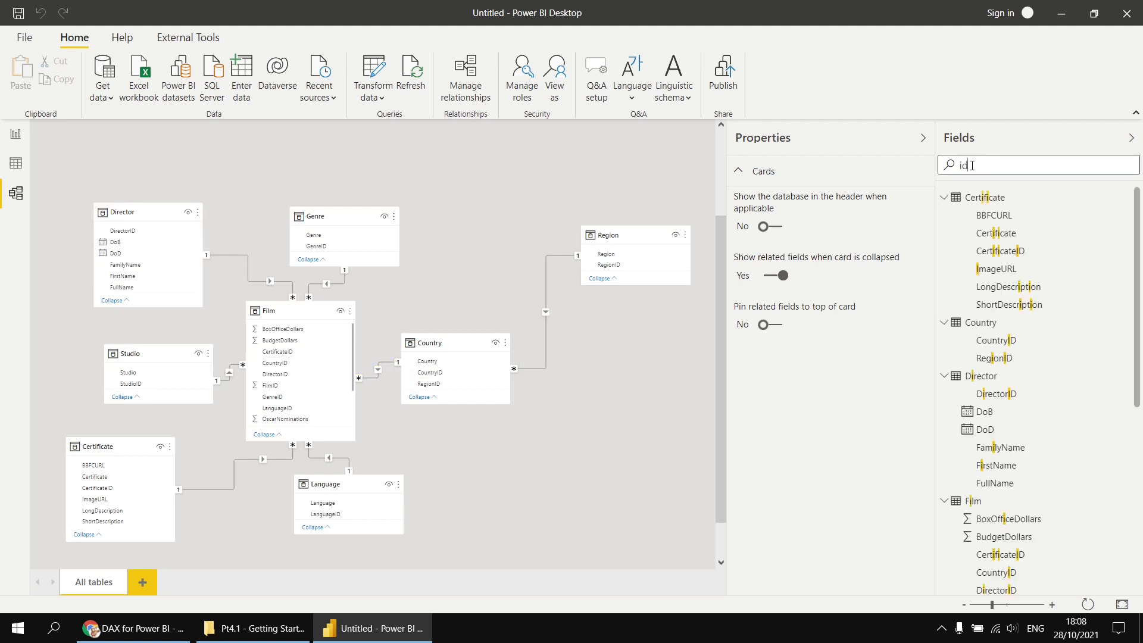
left_click(1007, 215)
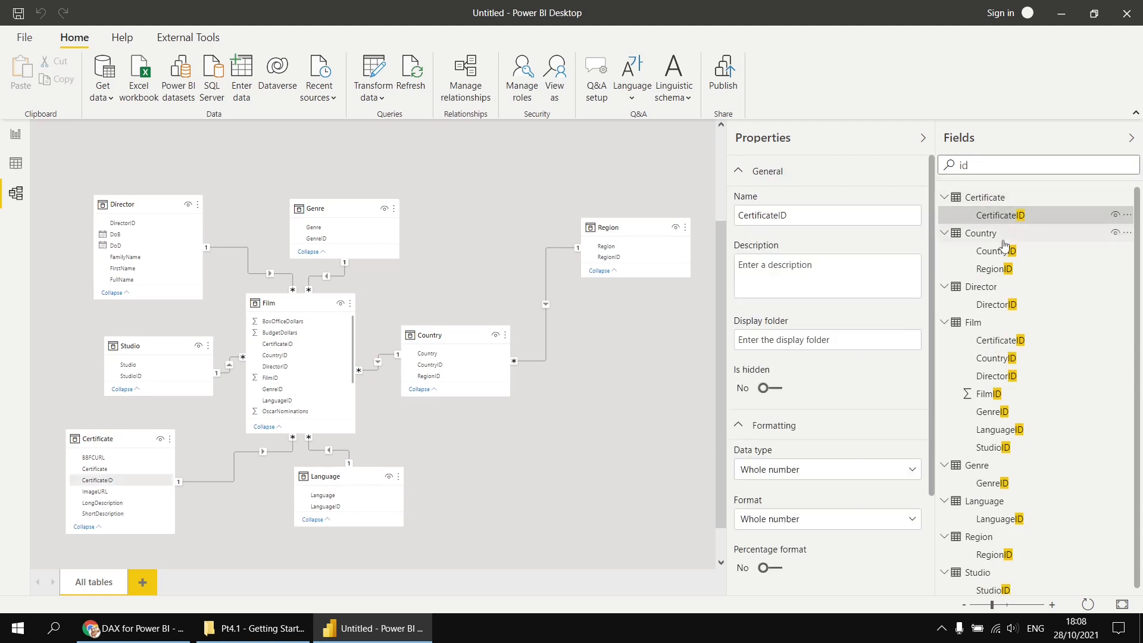
left_click(998, 250, "ctrl")
left_click(998, 271, "ctrl")
left_click(996, 305, "ctrl")
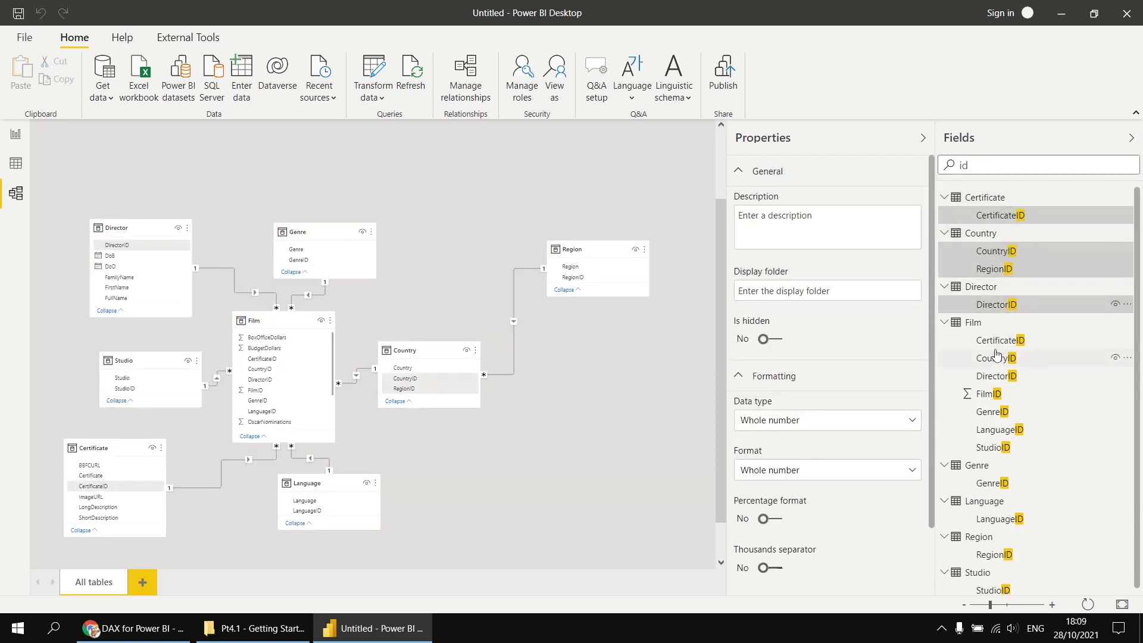
left_click(999, 341, "ctrl")
left_click(996, 358, "ctrl")
left_click(993, 381, "ctrl")
left_click(991, 412, "ctrl")
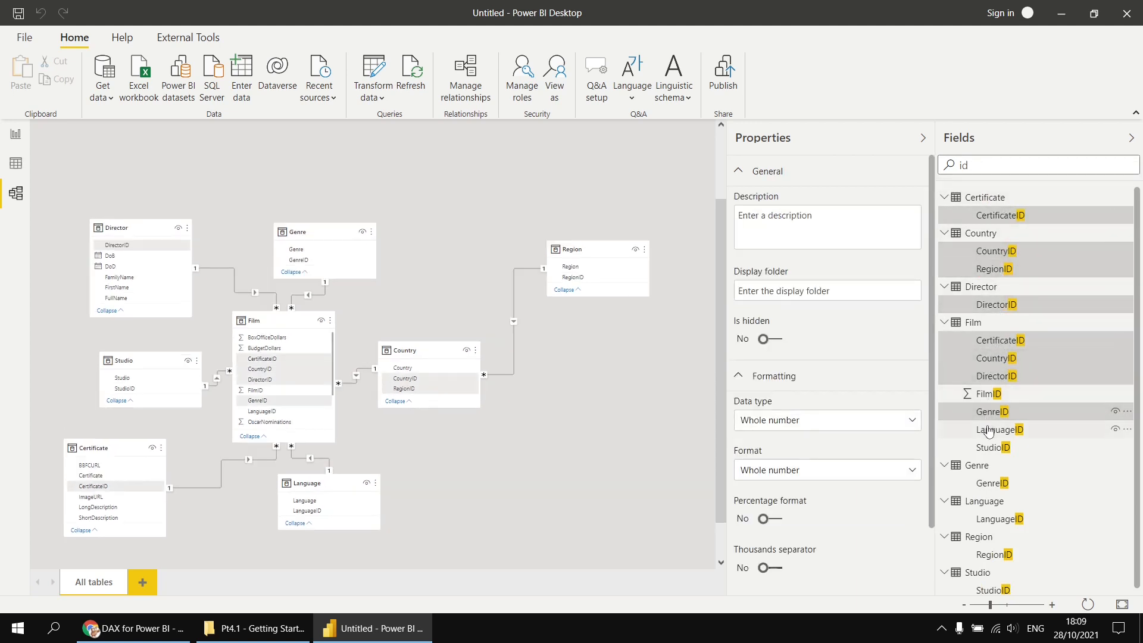
left_click(996, 430, "ctrl")
left_click(992, 448, "ctrl")
left_click(988, 484, "ctrl")
left_click(993, 518, "ctrl")
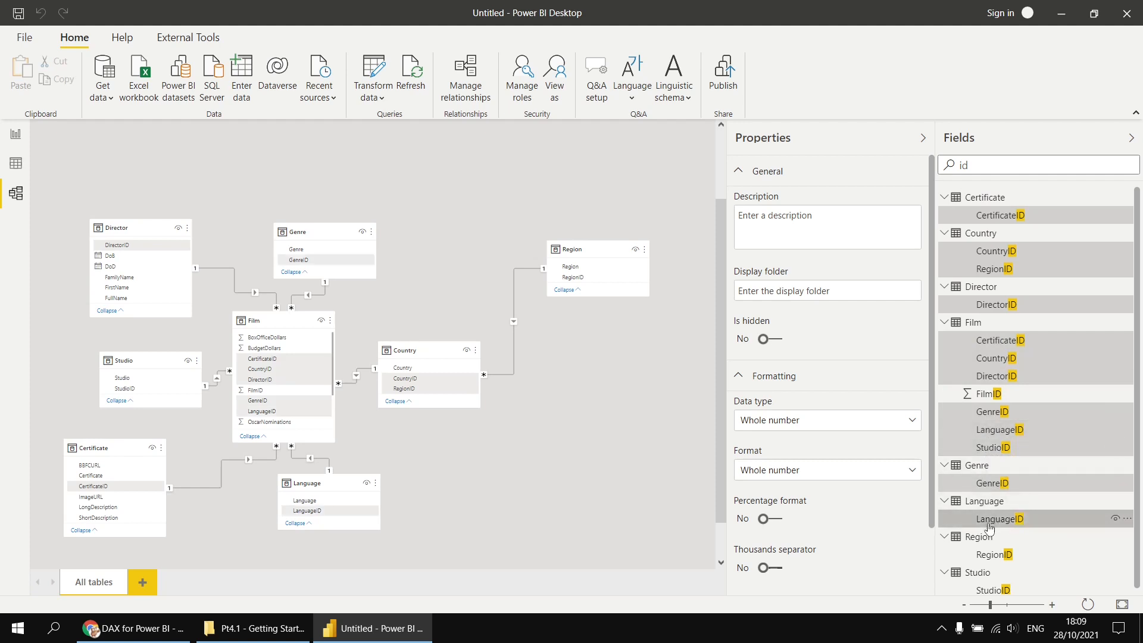
left_click(993, 554, "ctrl")
left_click(1003, 591, "ctrl")
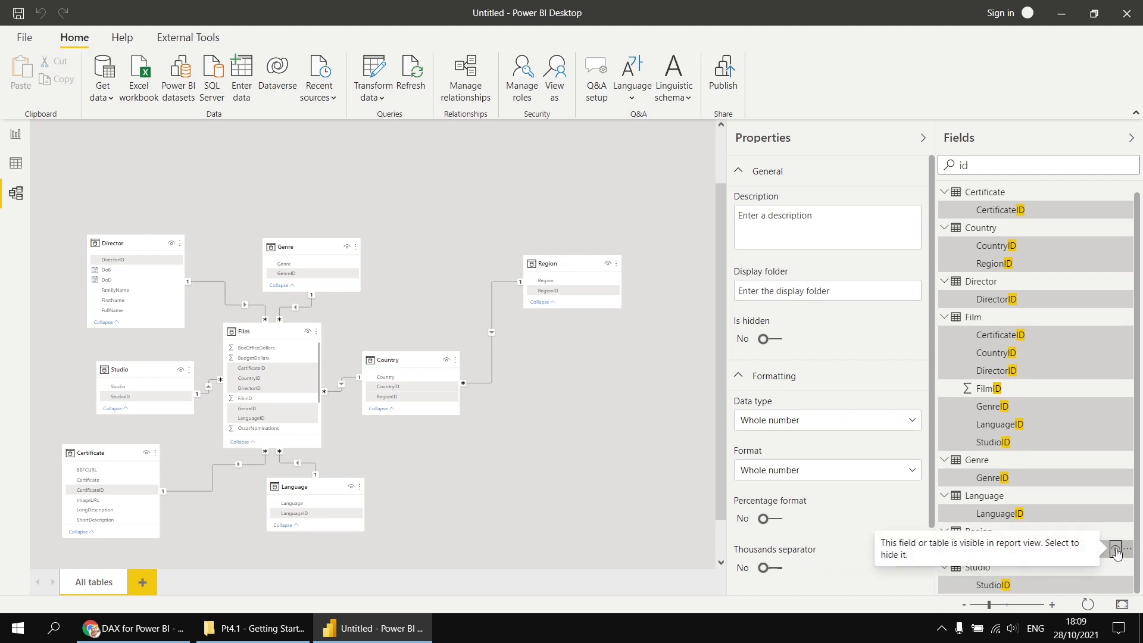
left_click(1116, 550)
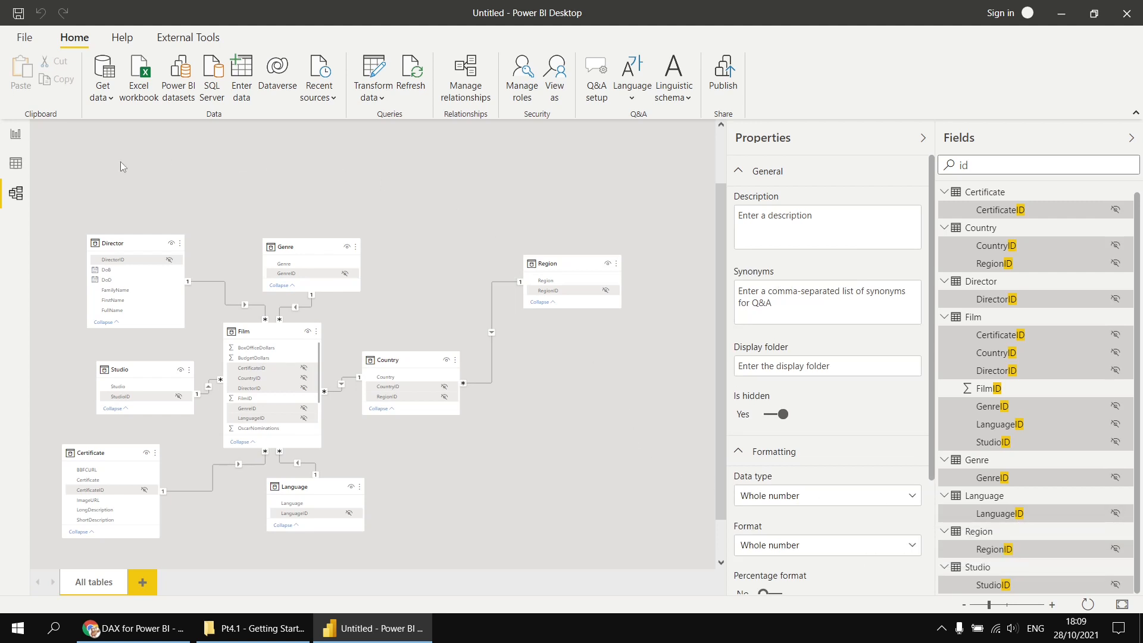
left_click(16, 136)
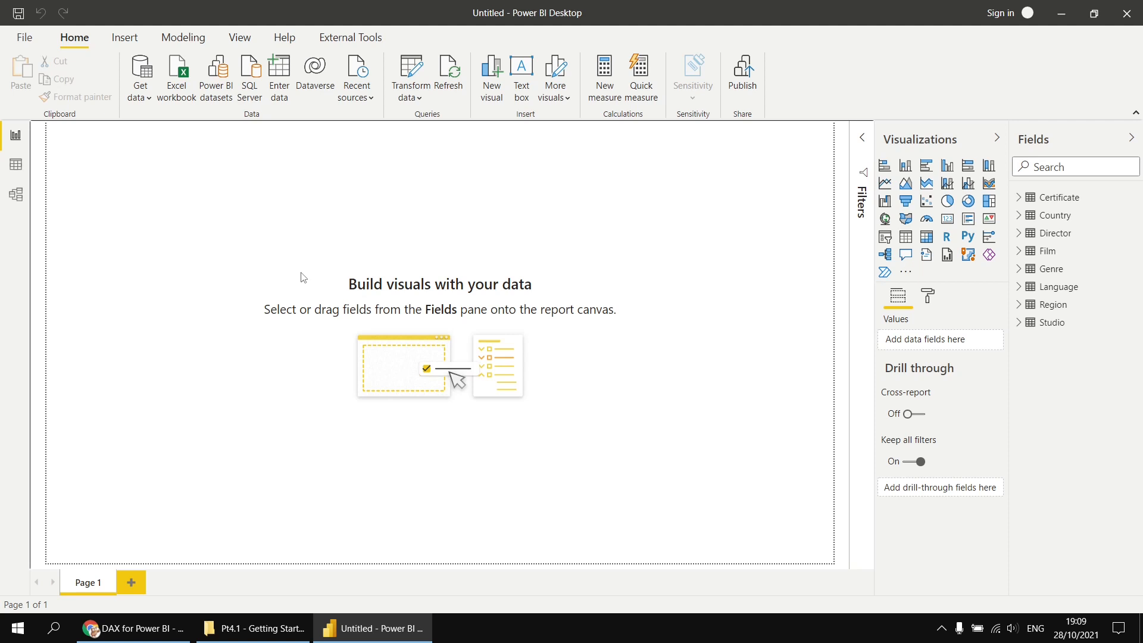
Add a calculated column to the Film table with the formula Profit = Film[BoxOfficeDollars] - Film[BudgetDollars].
left_click(17, 167)
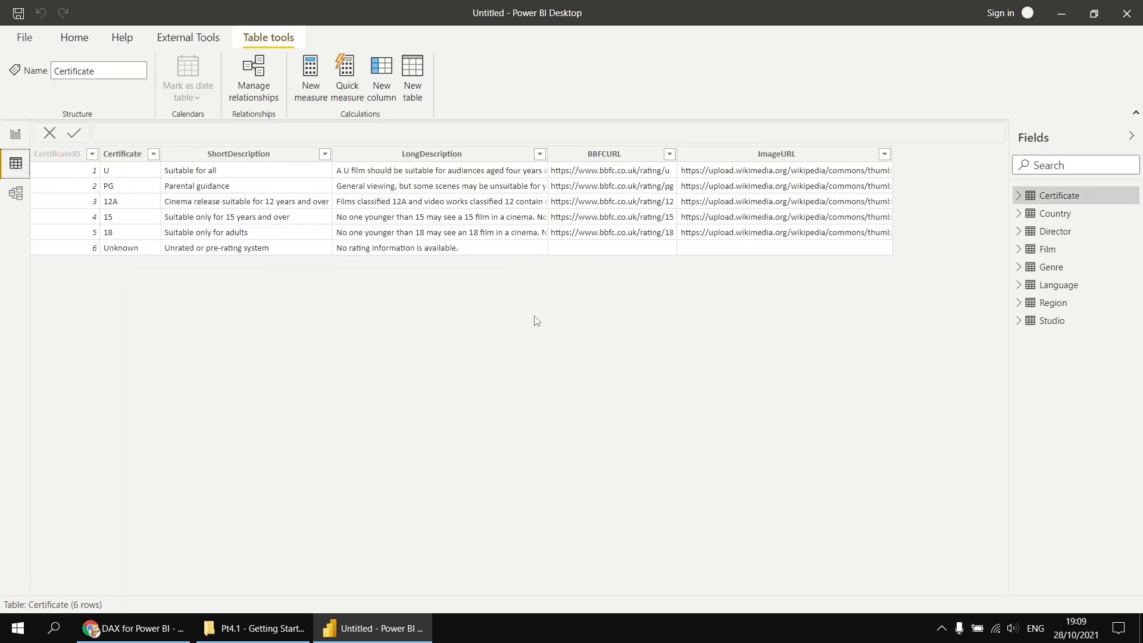
left_click(1051, 251)
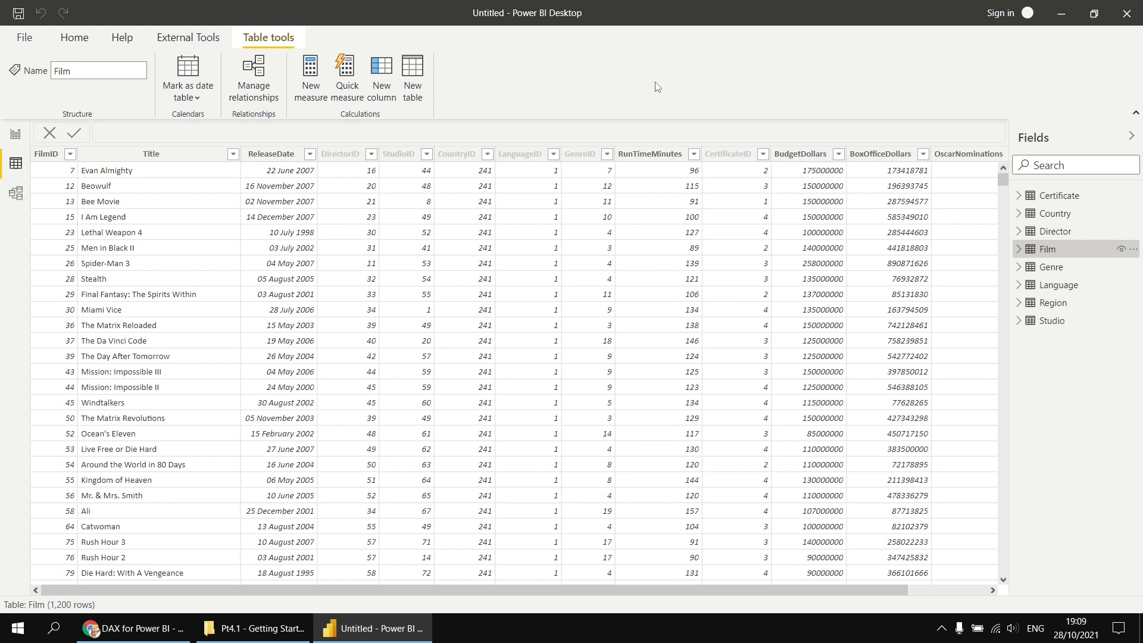
left_click(387, 95)
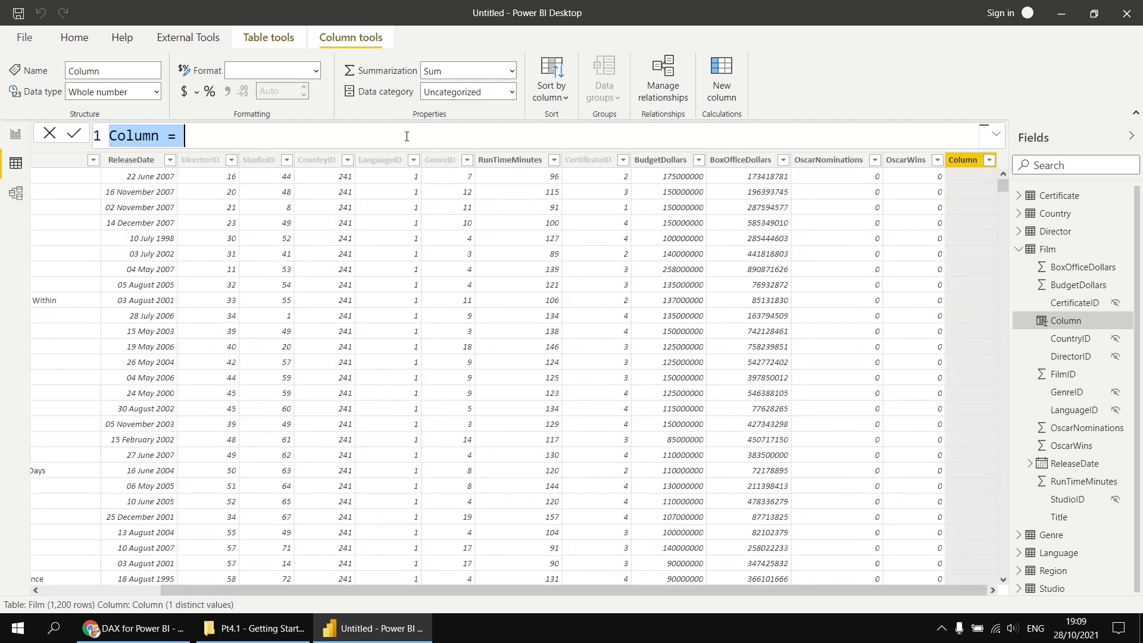
scroll(406, 137, "up", 3)
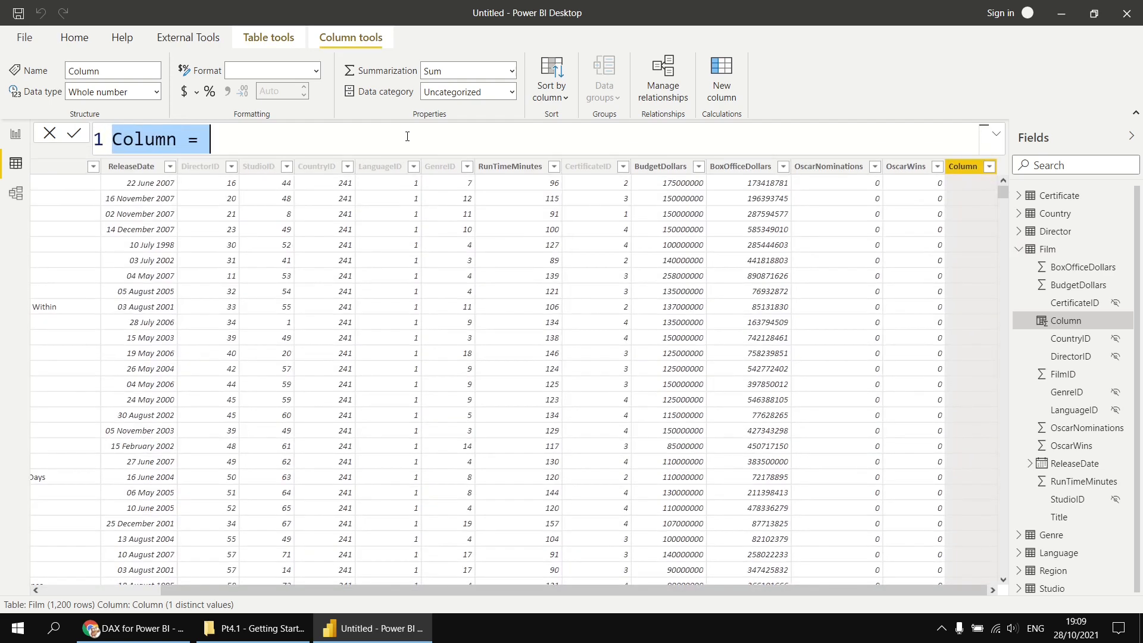
type("Profit")
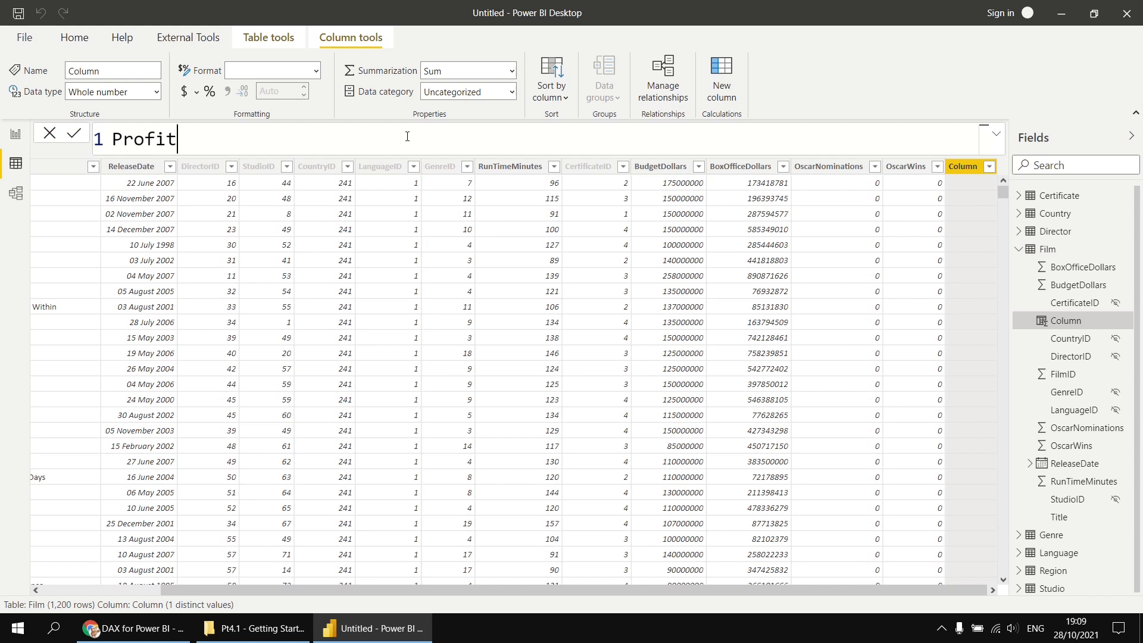
type(" = ")
type("Film[BoxOfficeDollars]")
key("Tab")
type("- budg")
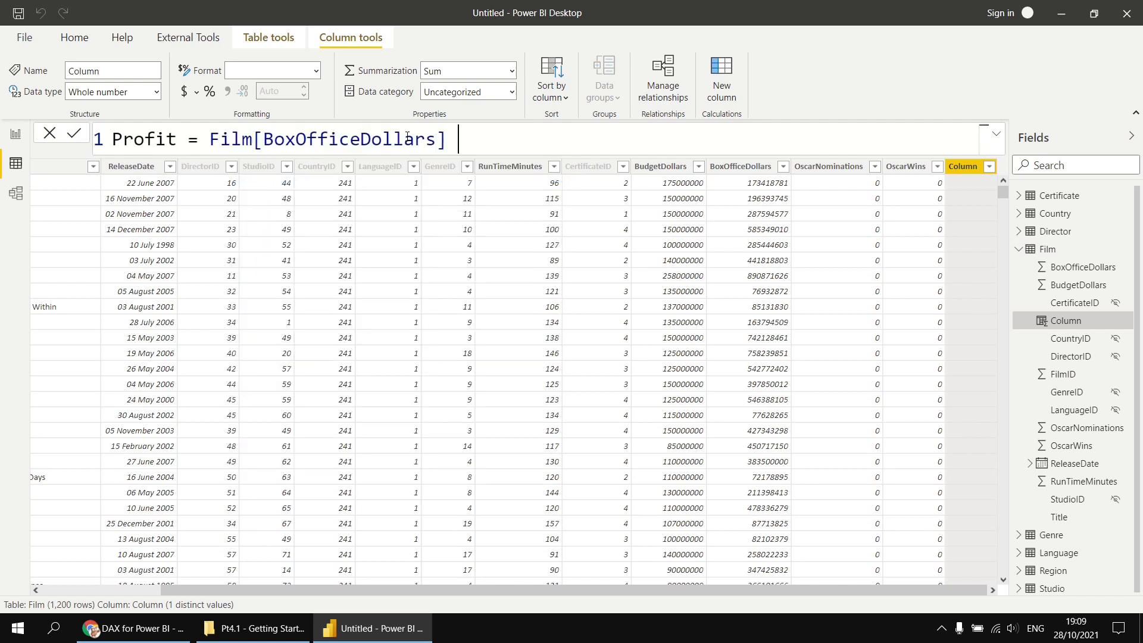
key("Tab")
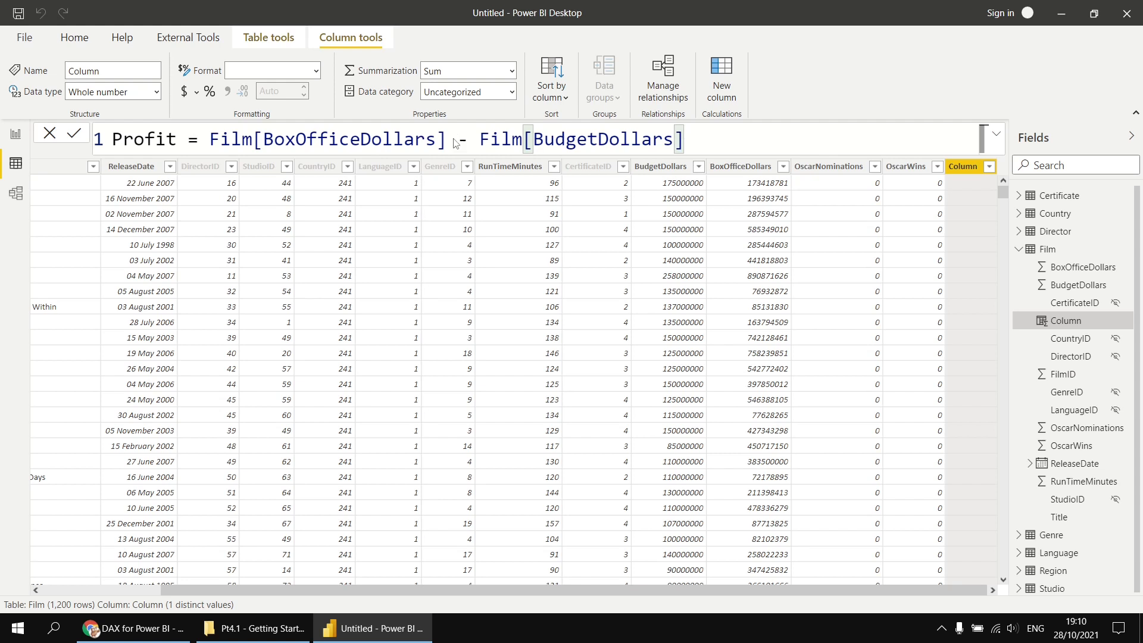
key("Return")
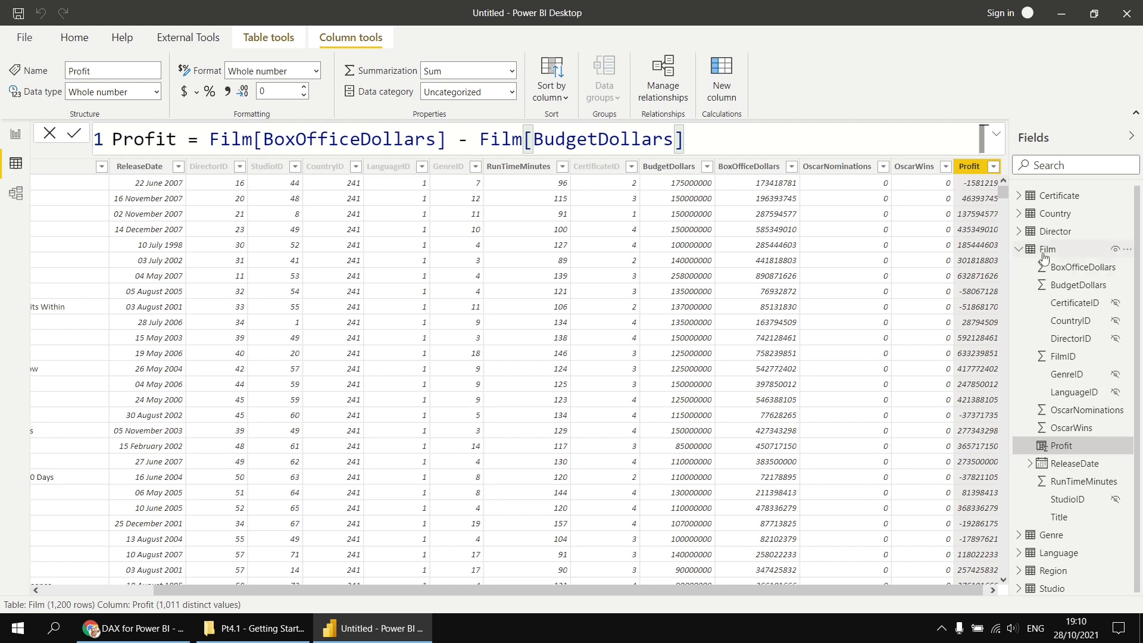
Create a measure in the Film table with the formula Average profit = AVERAGE(Film[Profit]).
left_click(268, 40)
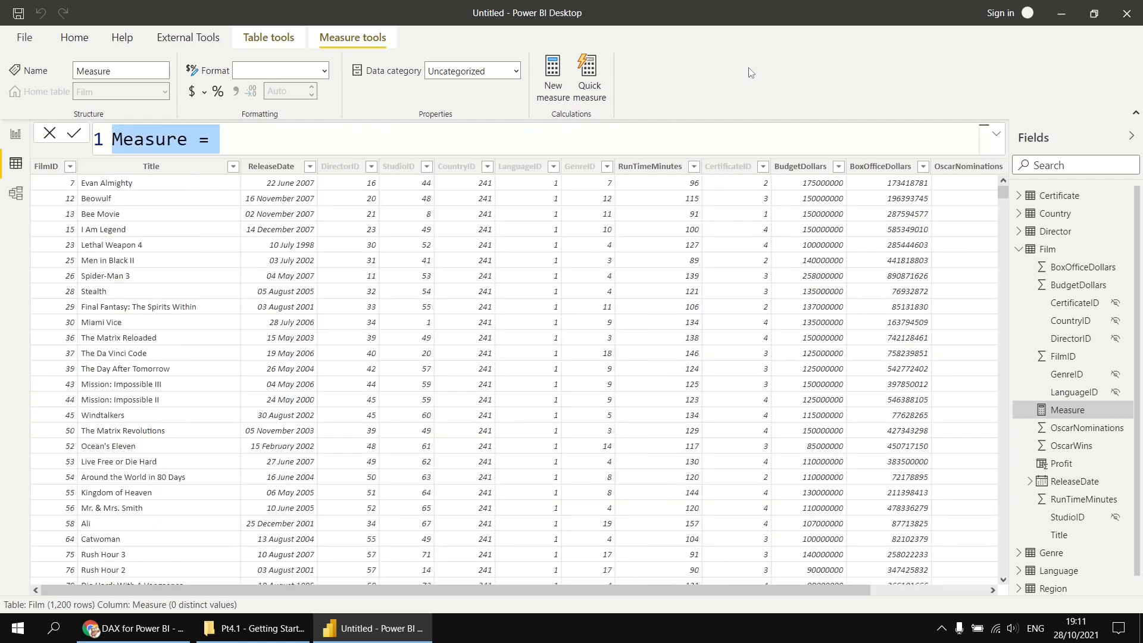
type("Average ")
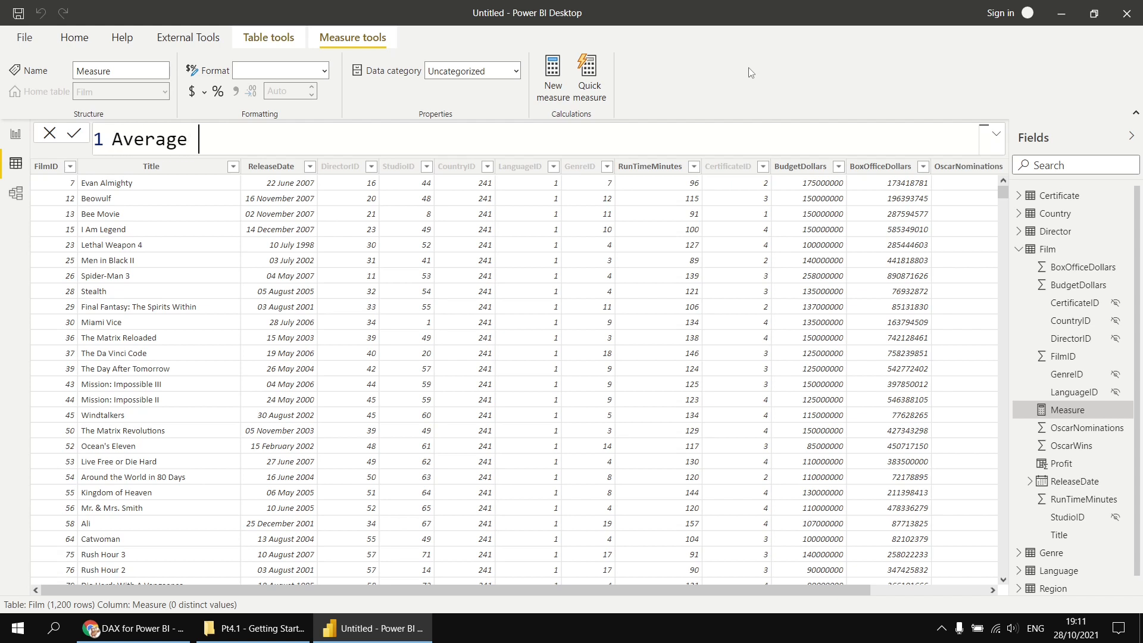
type("profit = aver")
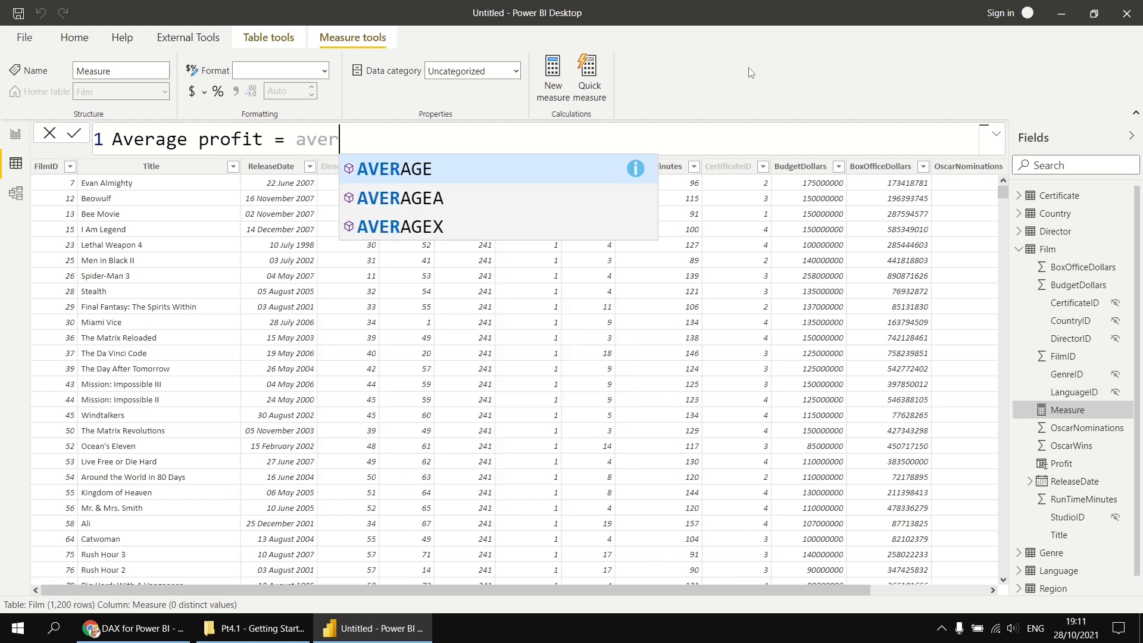
key("Tab")
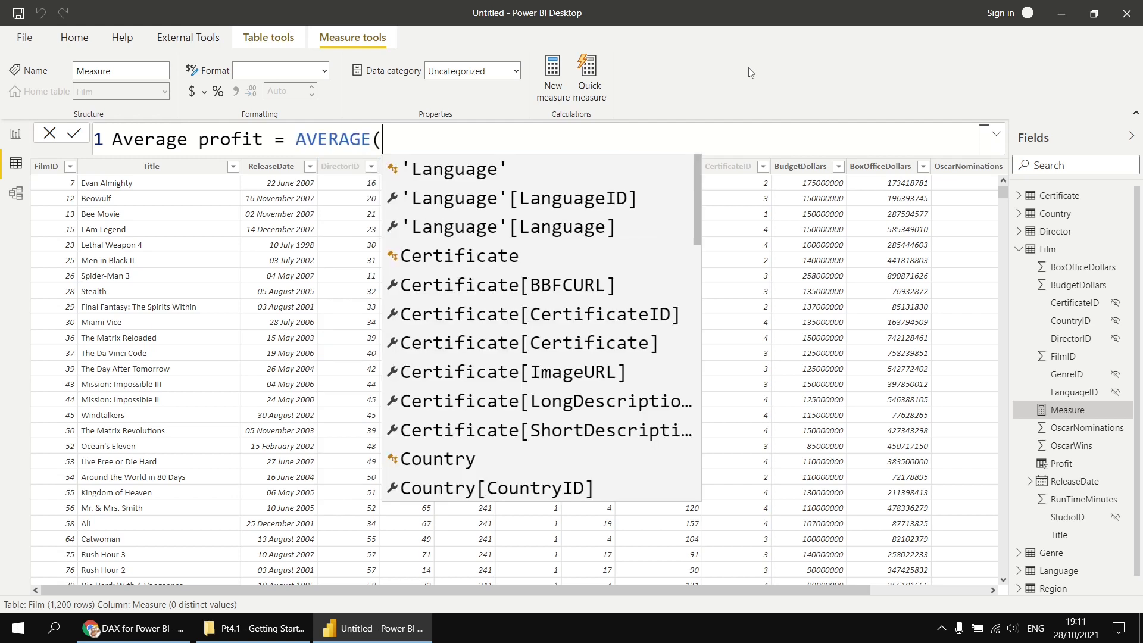
type("profi")
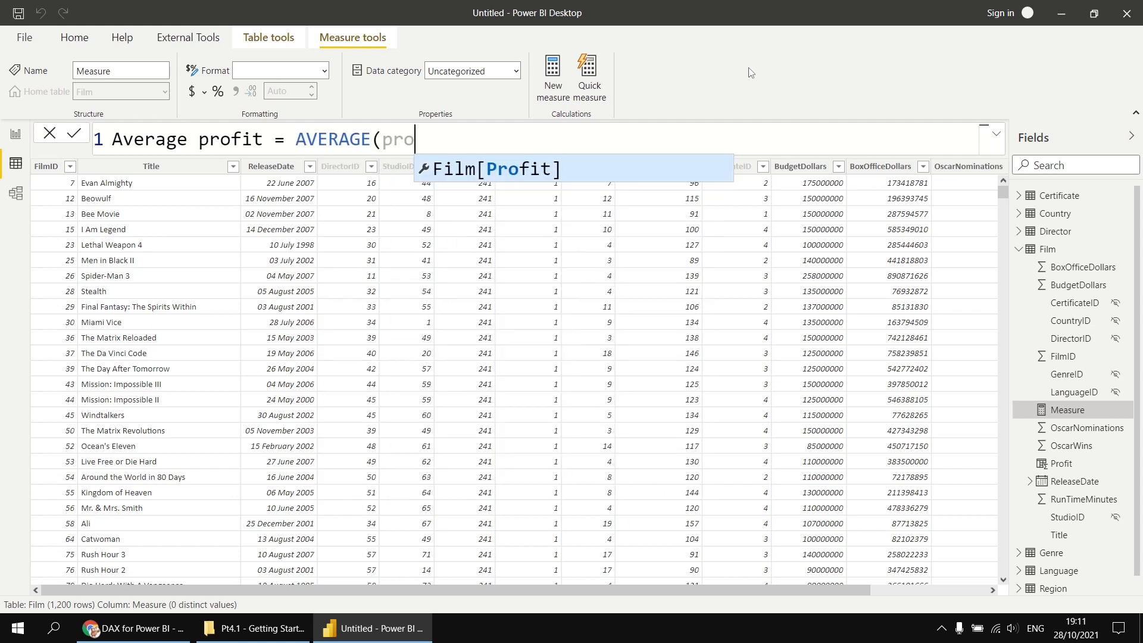
key("Tab")
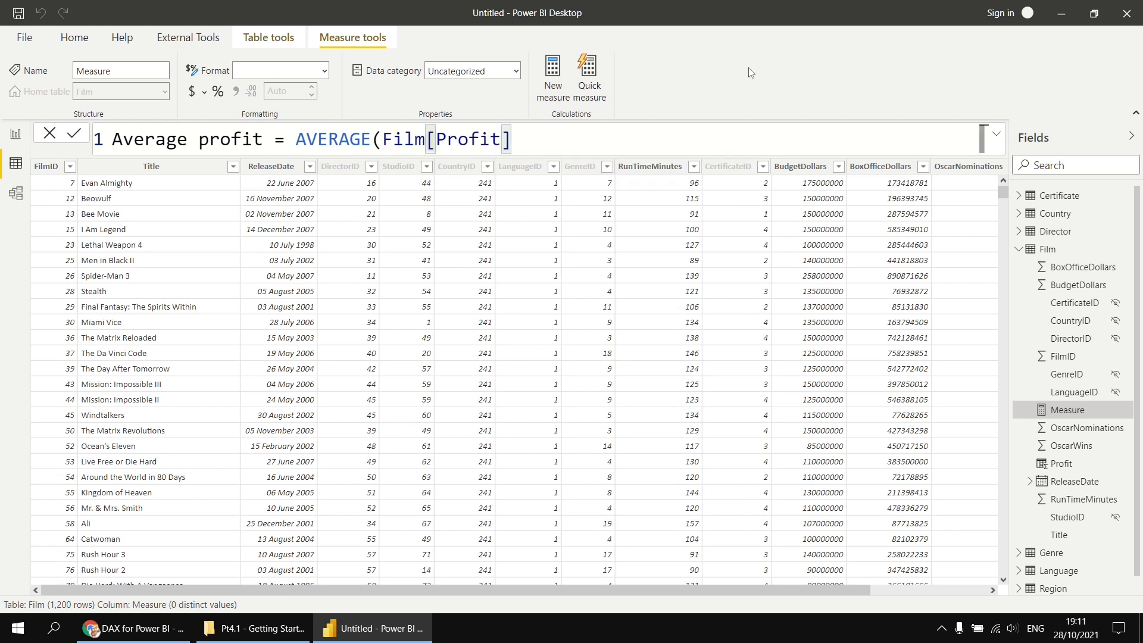
type(")")
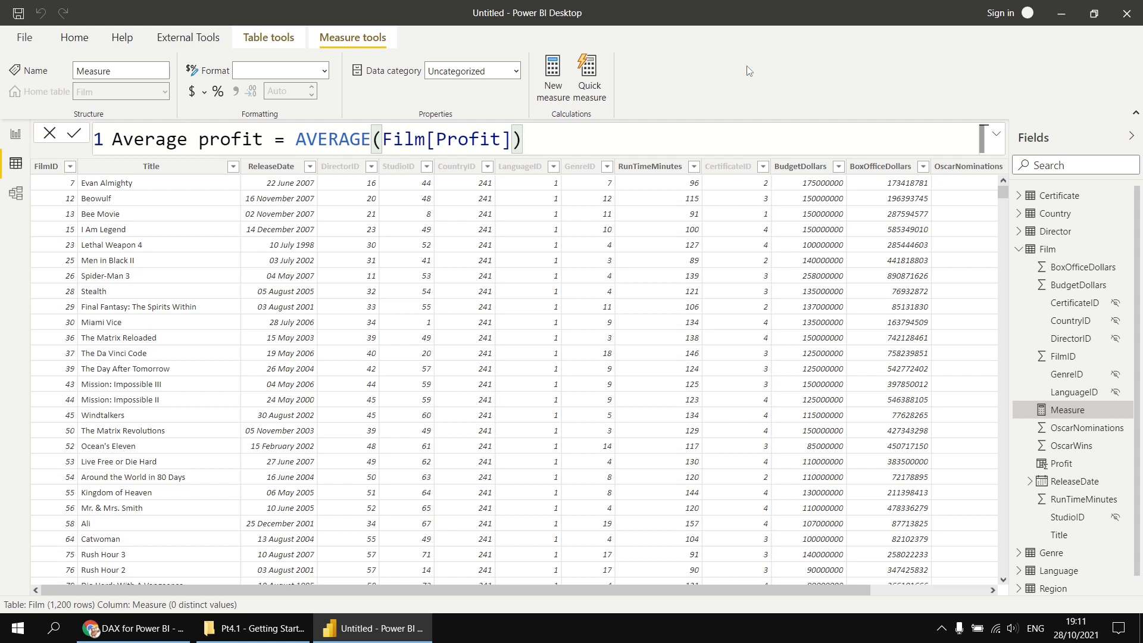
key("Return")
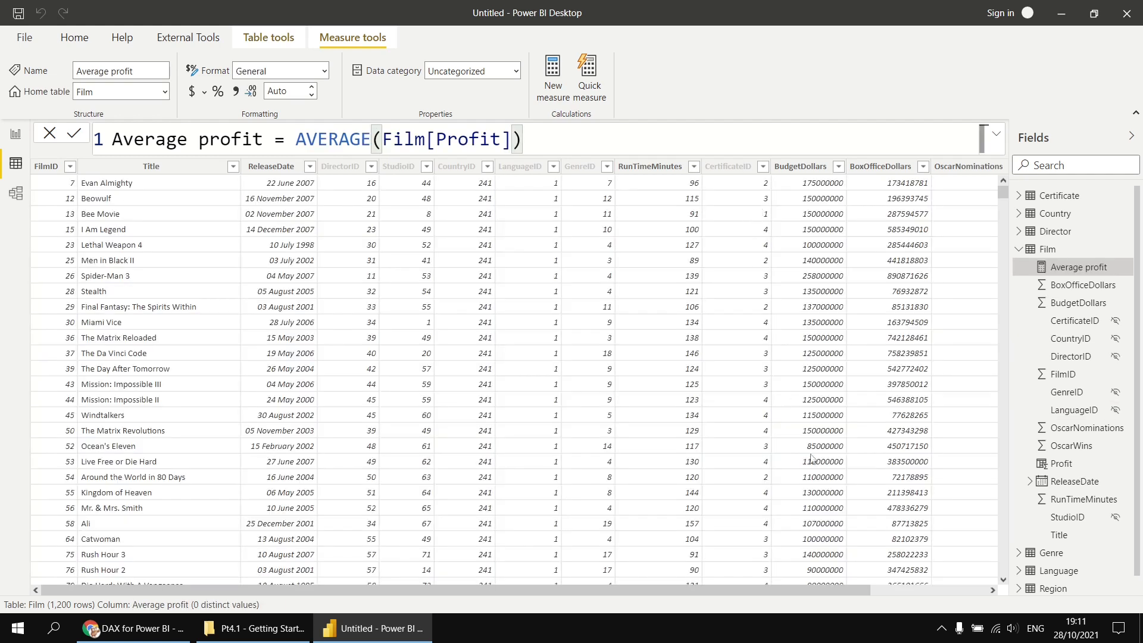
left_click_drag(827, 590, 966, 589)
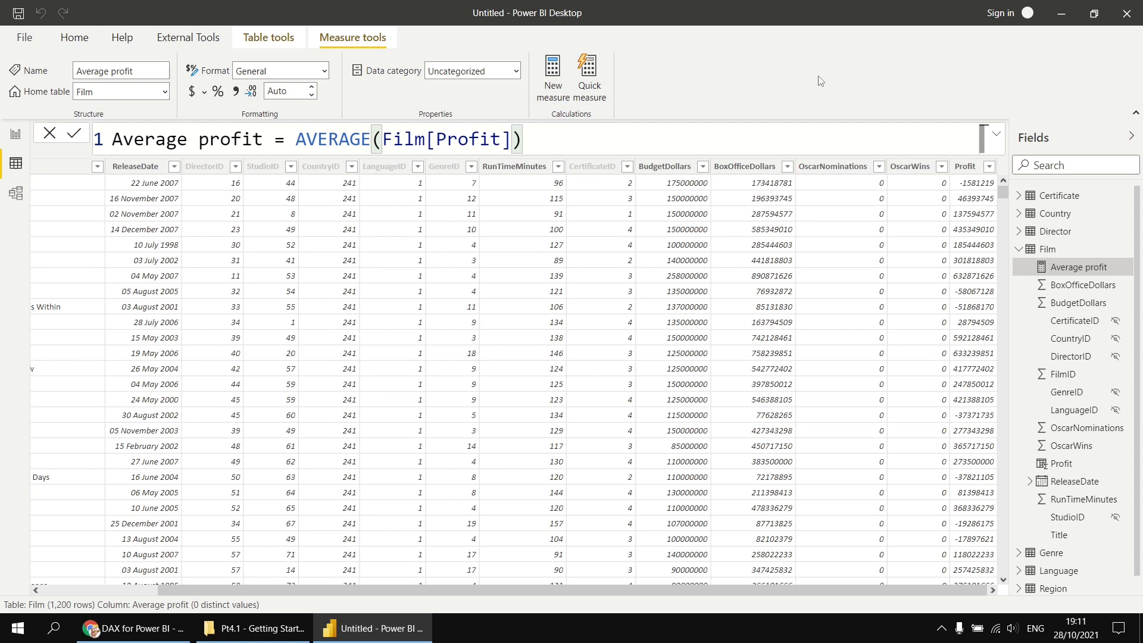
Insert a table visual on the report's Page 1 and add the Average profit measure to it.
left_click(14, 137)
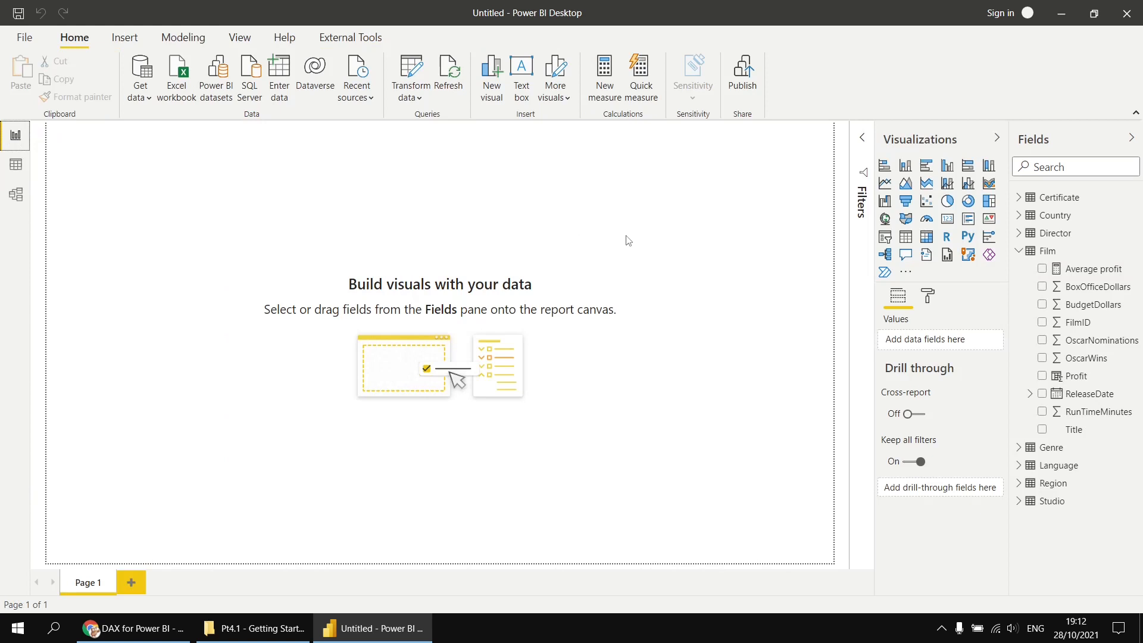
left_click(906, 237)
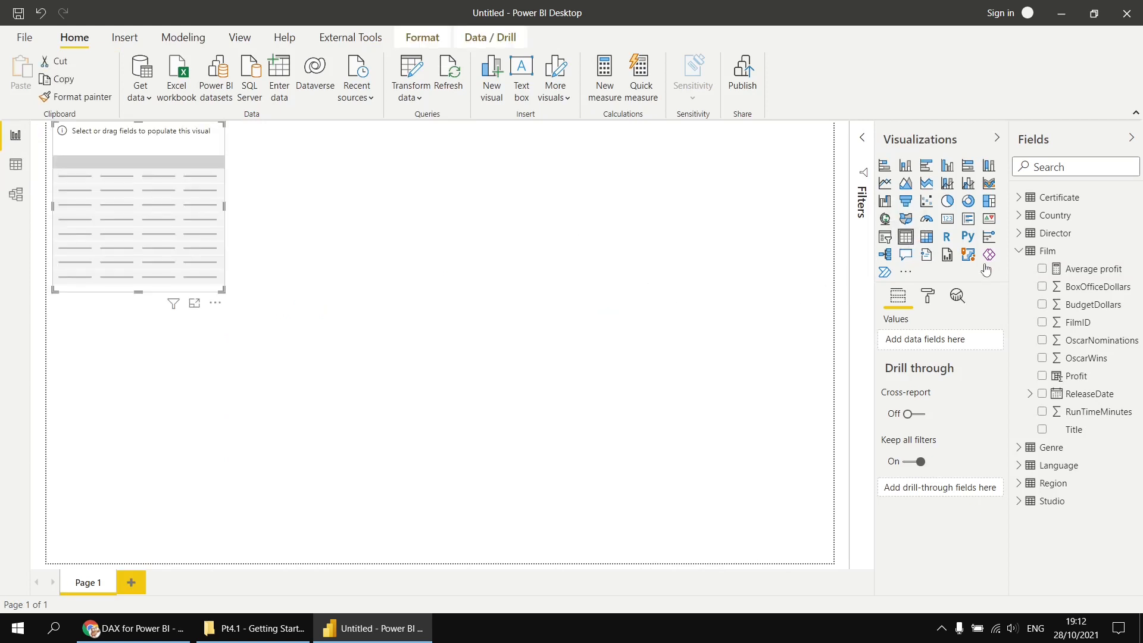
left_click(1042, 269)
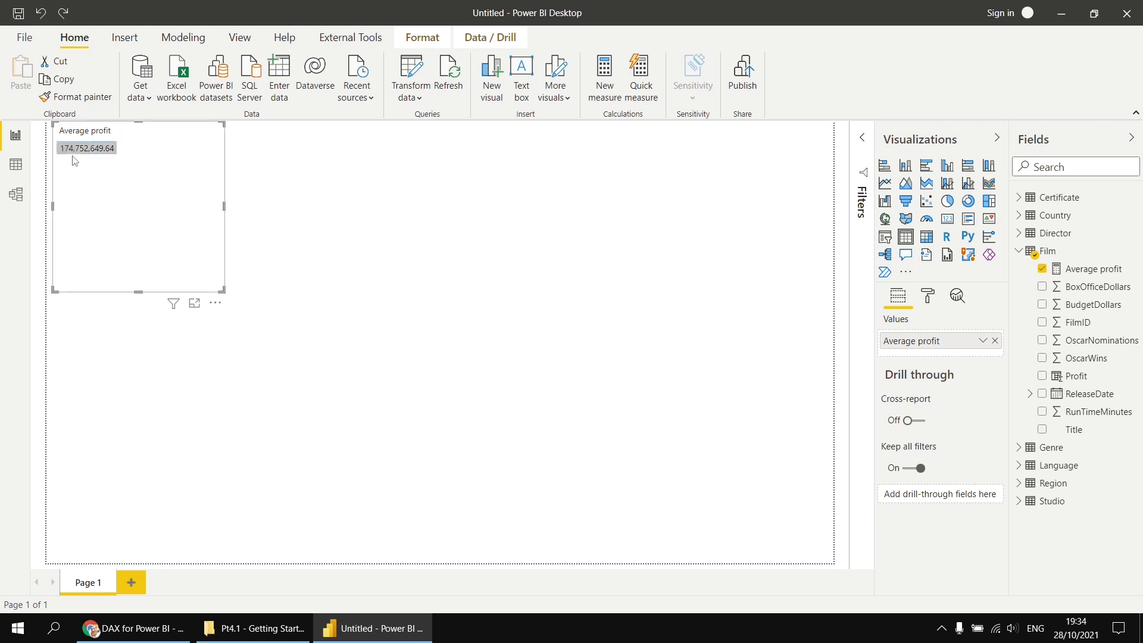
Add the Genre field before Average profit in the table visual and enlarge the visual to fit all genre rows.
left_click(1019, 449)
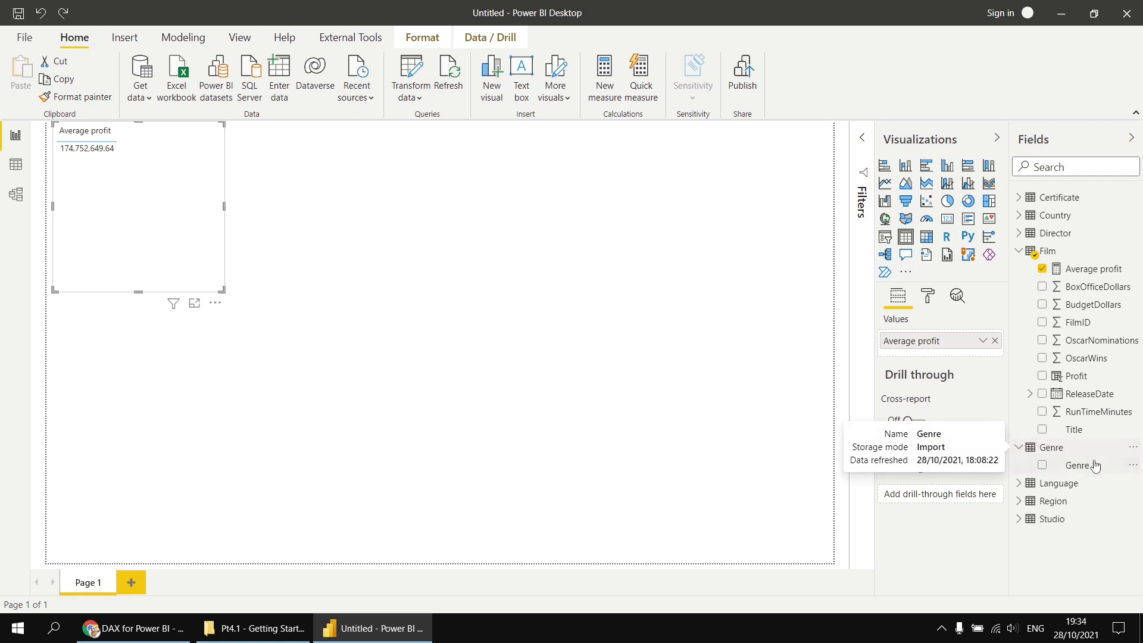
left_click_drag(1085, 471, 943, 339)
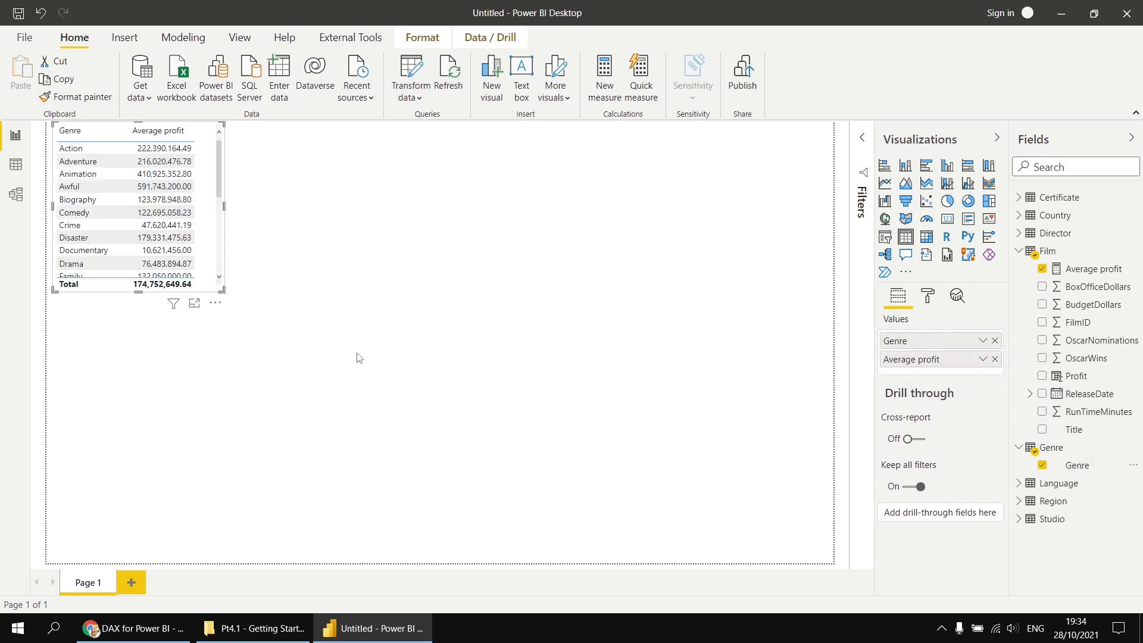
left_click_drag(222, 289, 284, 545)
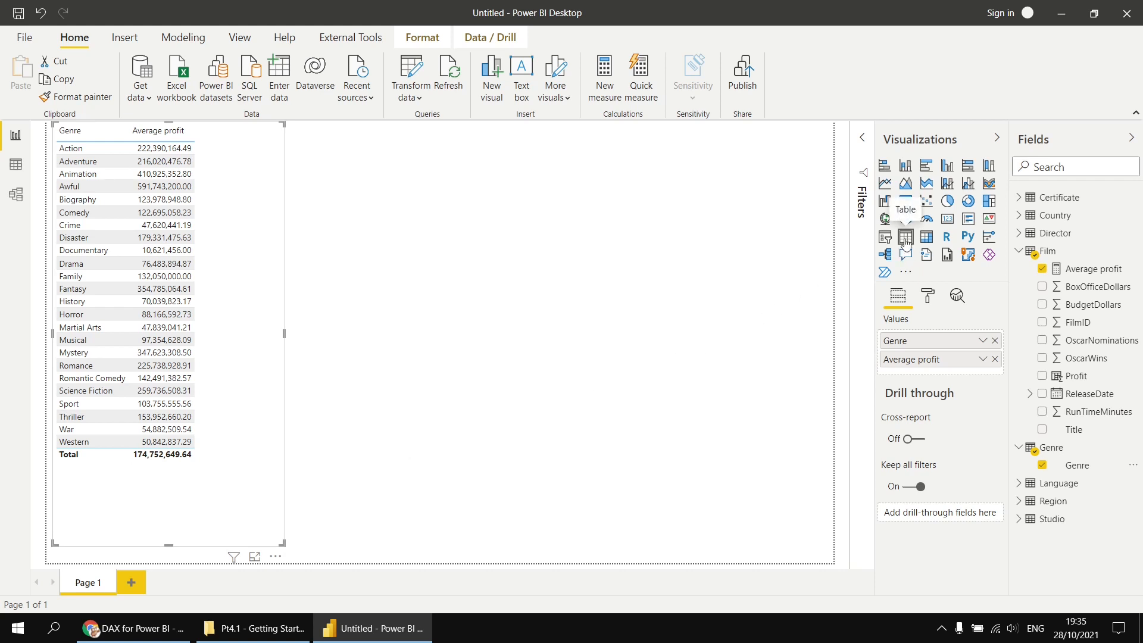
Convert the table visual into a matrix with Certificate as the column field, and widen it to fit all certificate columns.
left_click(926, 238)
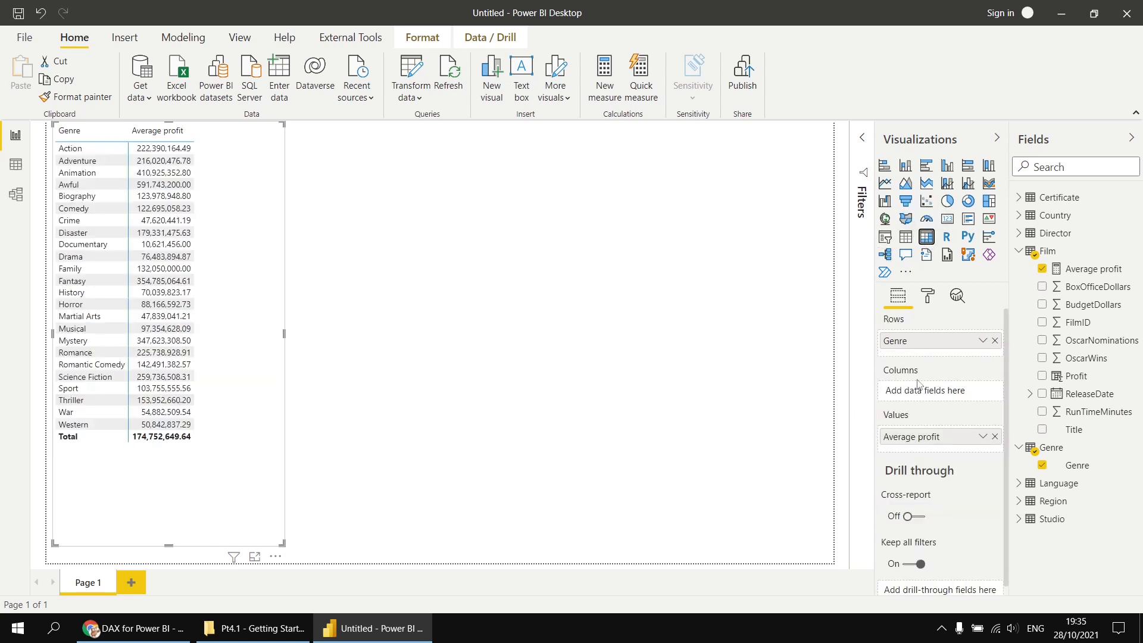
left_click(1019, 197)
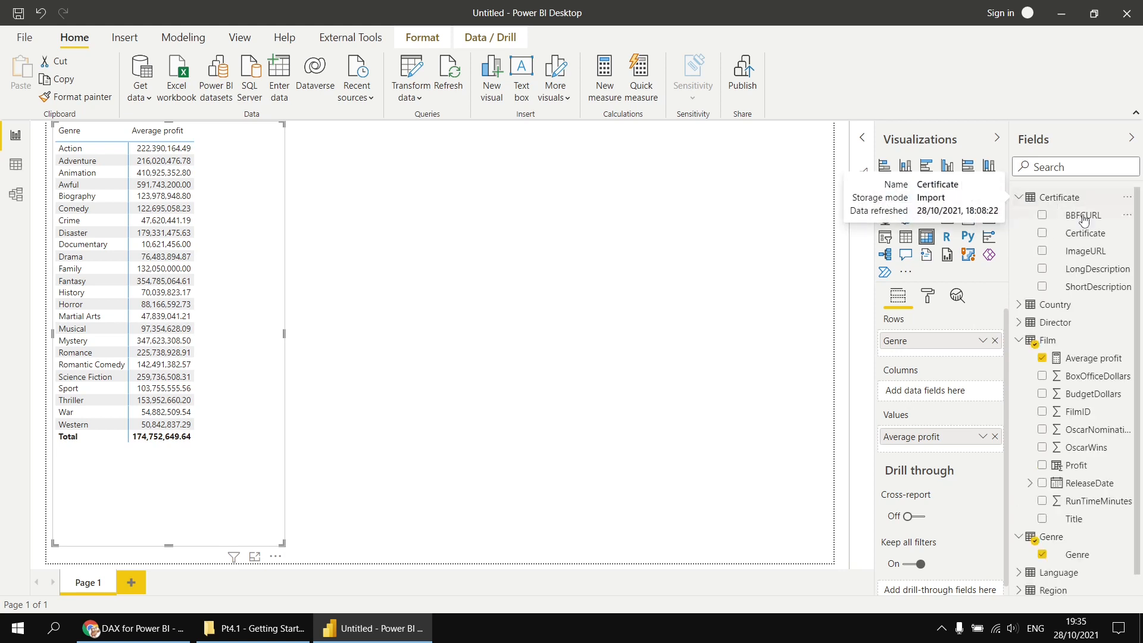
left_click_drag(1086, 234, 956, 393)
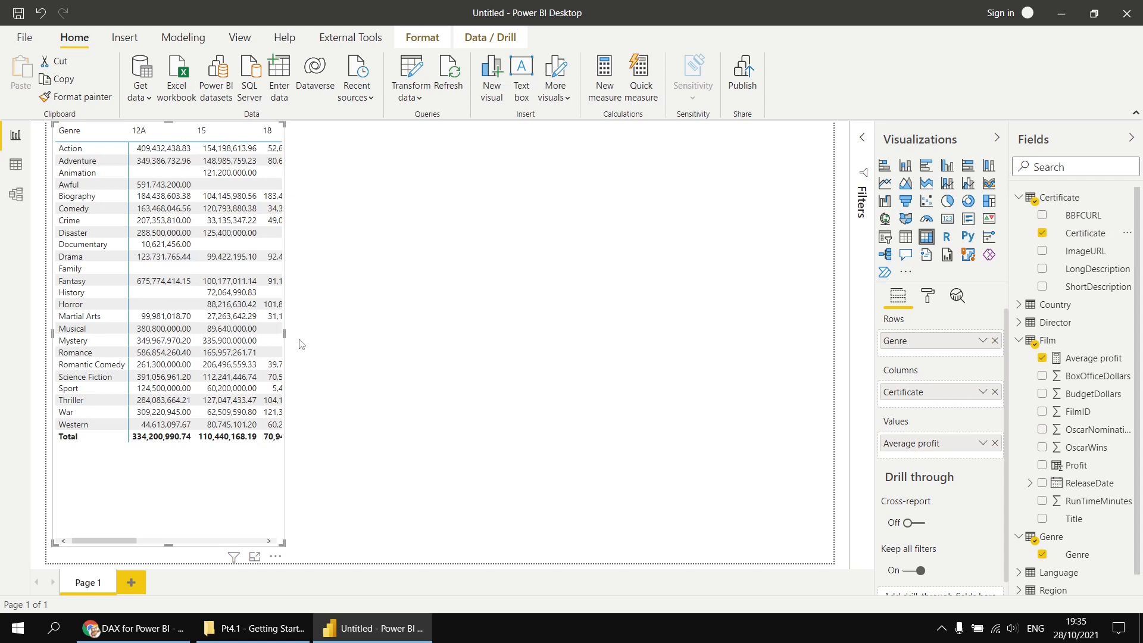
left_click_drag(284, 332, 628, 329)
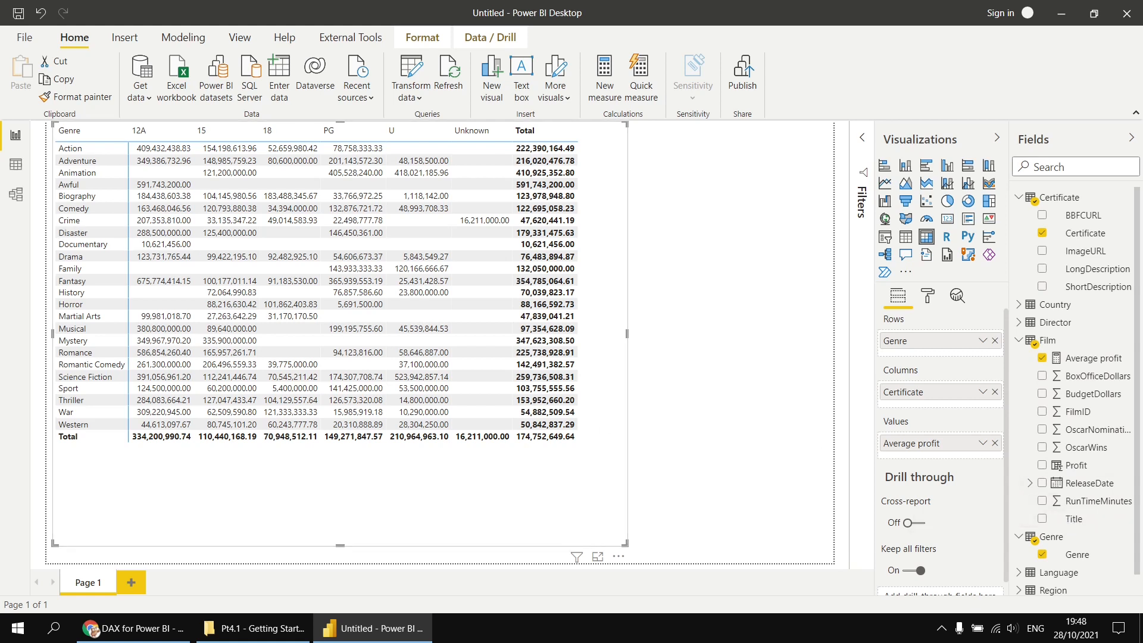
Assign the Average profit measure to a display folder named Film measures and check the folder among the report's fields.
left_click(15, 194)
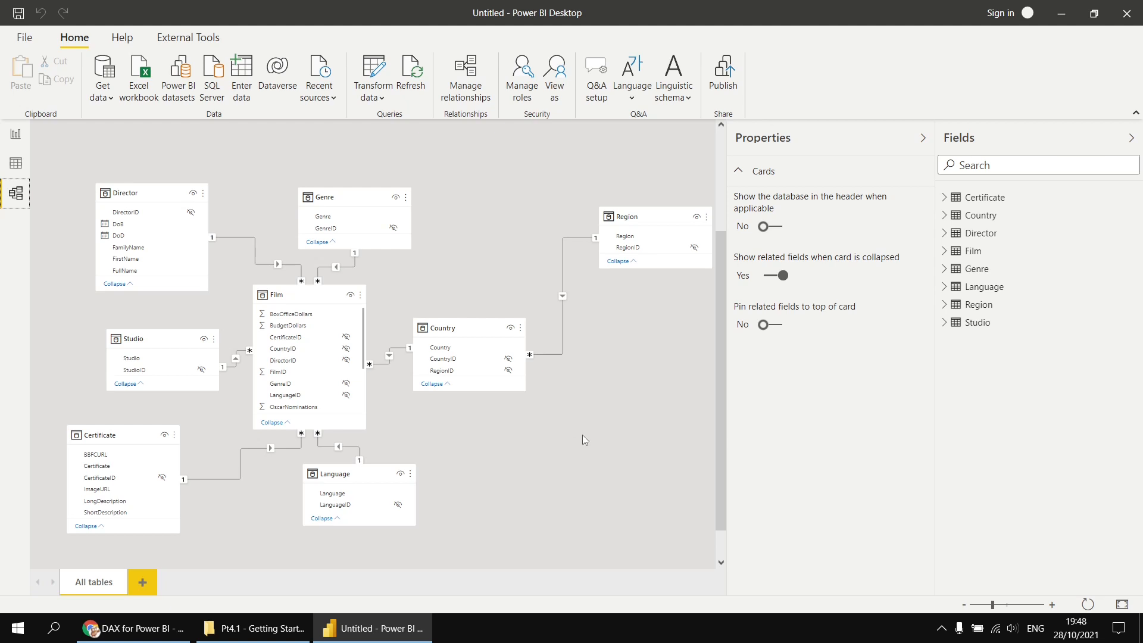
scroll(312, 384, "down", 3)
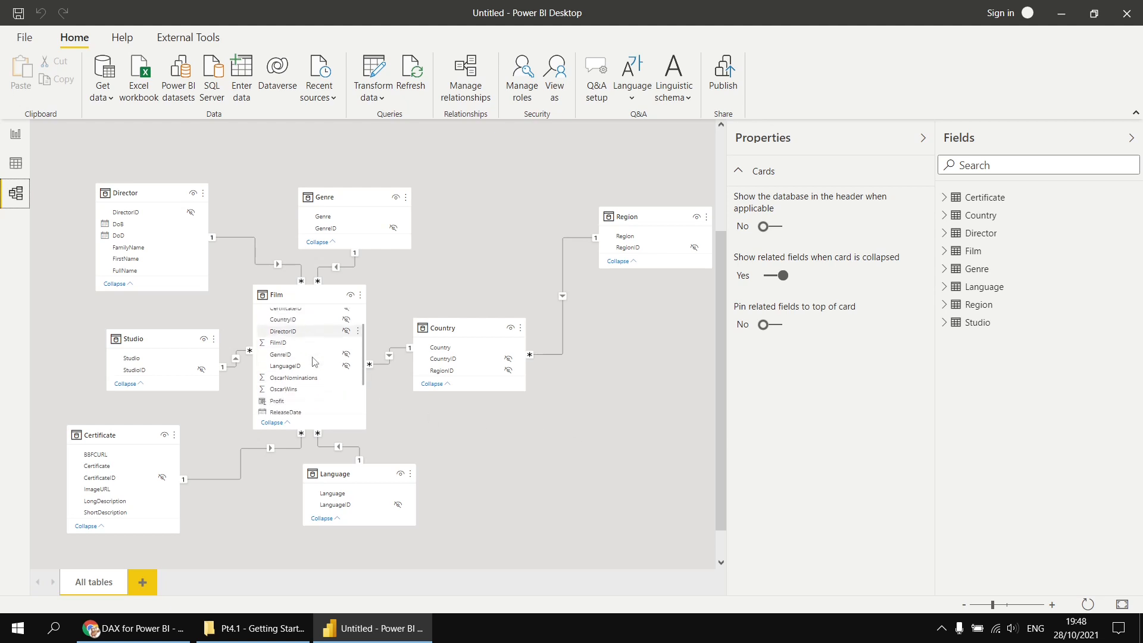
left_click(294, 409)
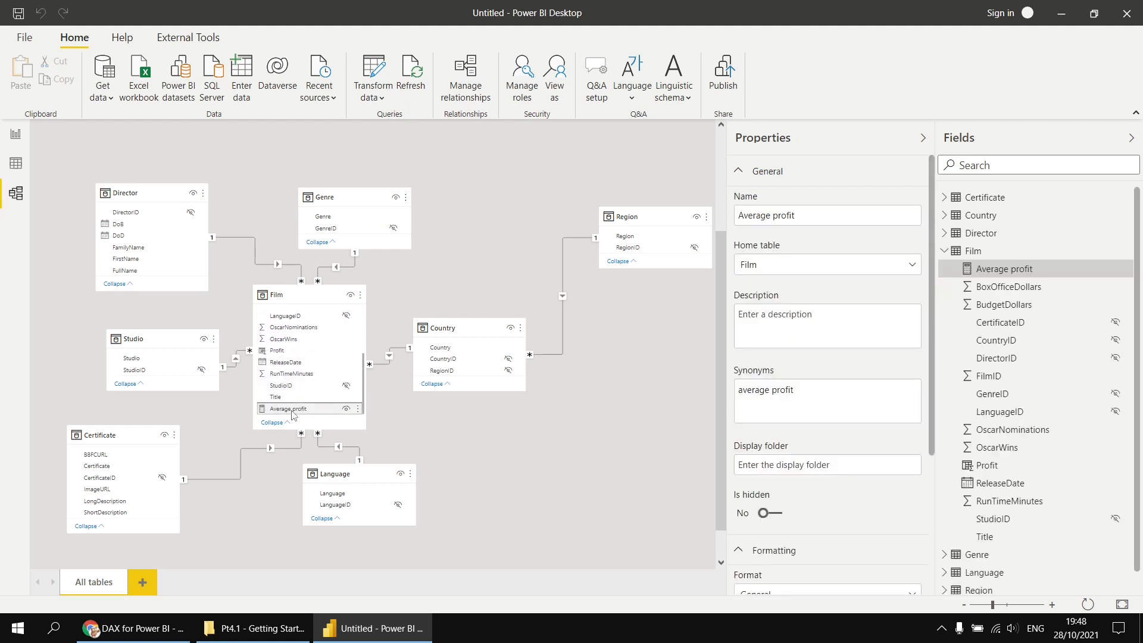
left_click(1000, 275)
left_click(784, 465)
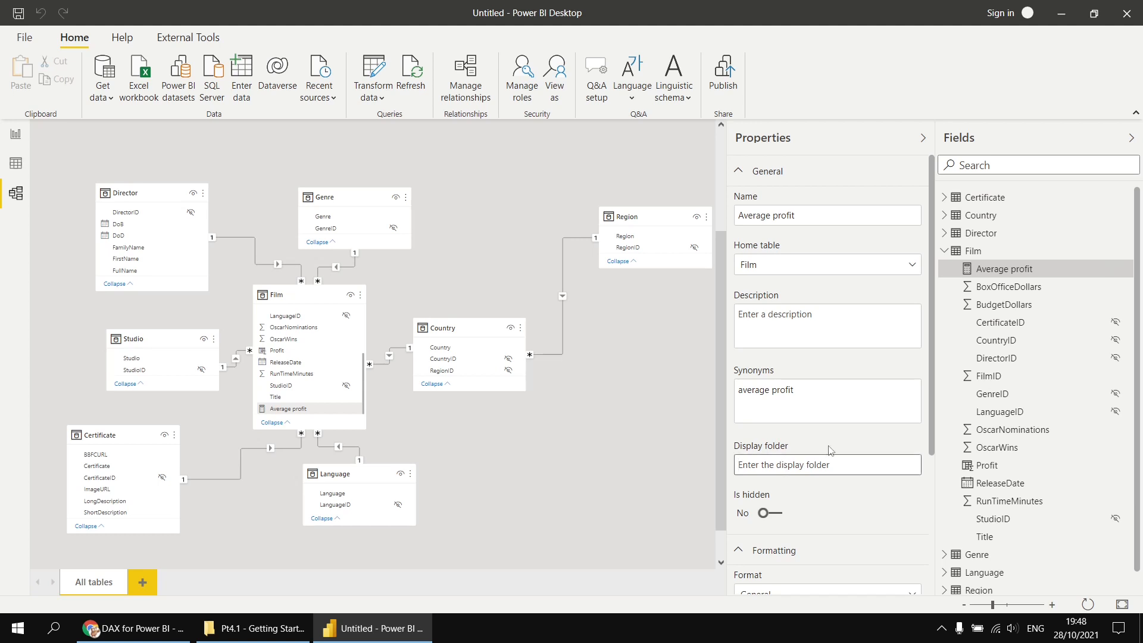
type("Film measures")
key("Return")
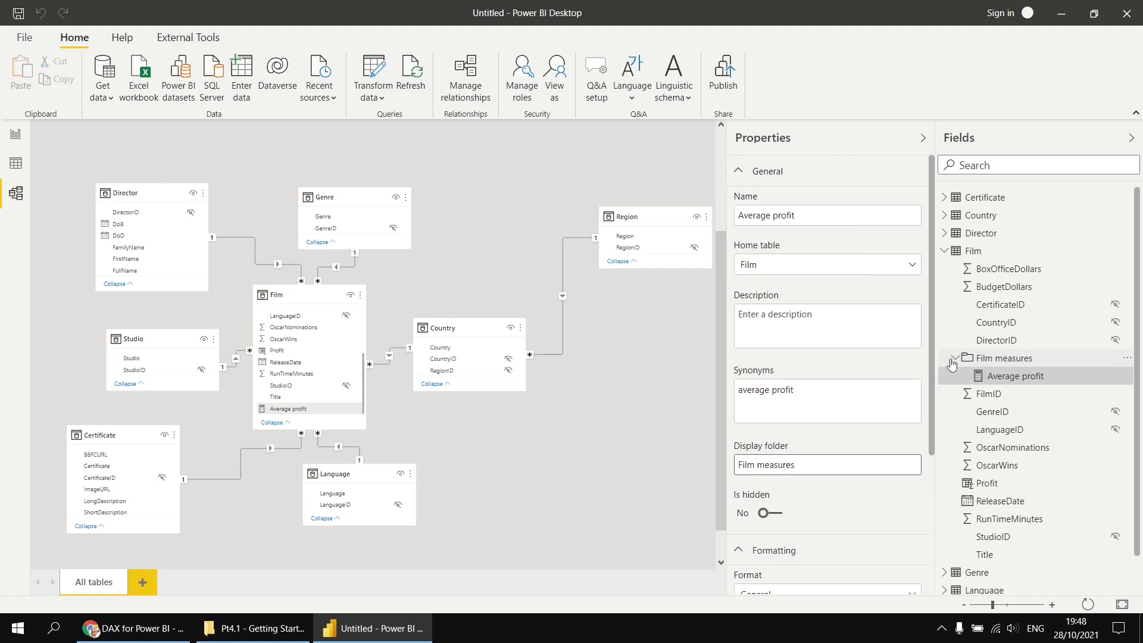
left_click(15, 134)
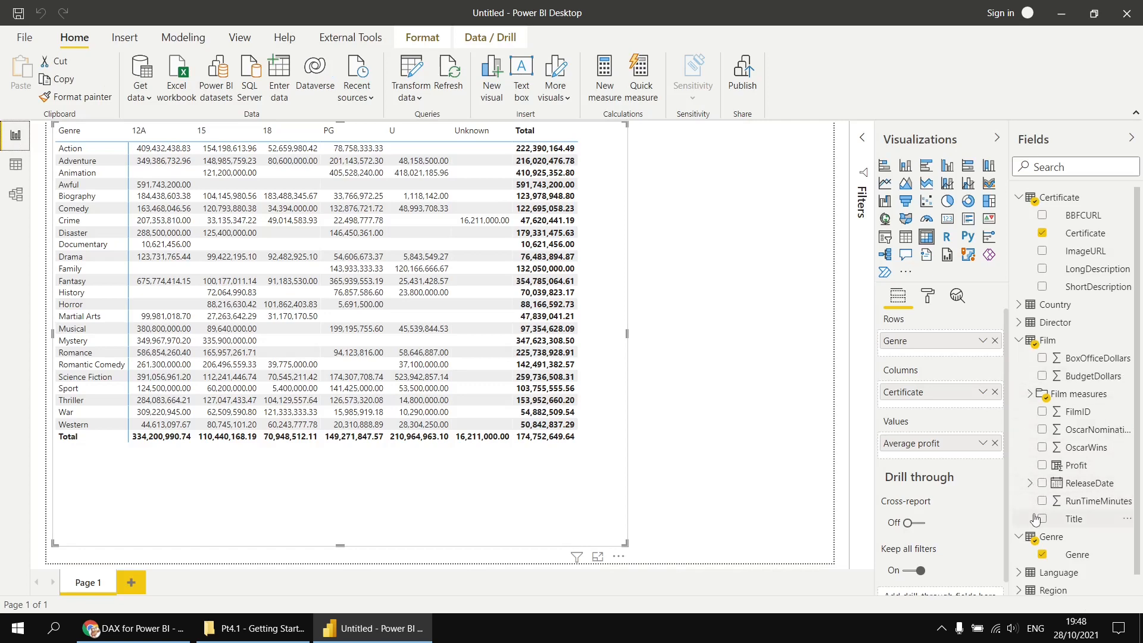
left_click(1029, 394)
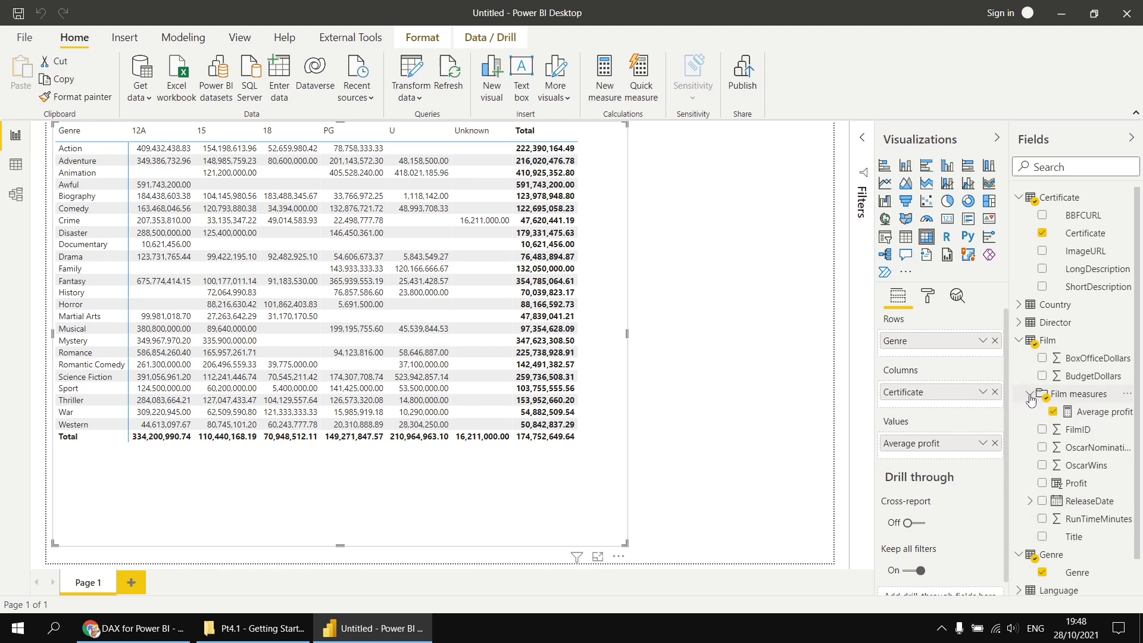
left_click(1029, 395)
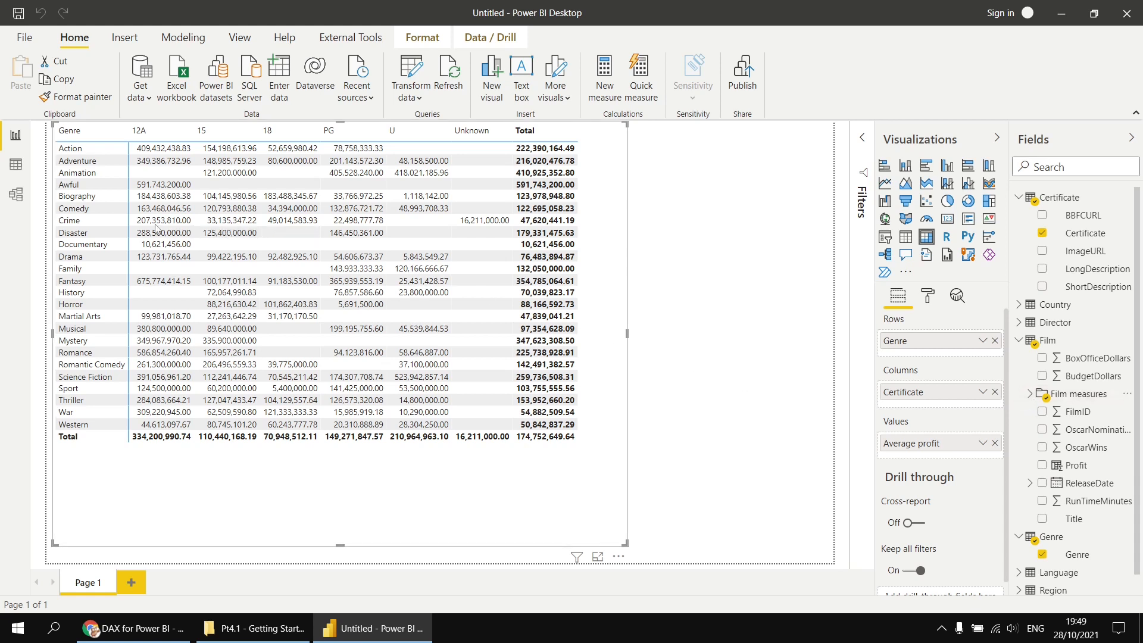
left_click(16, 193)
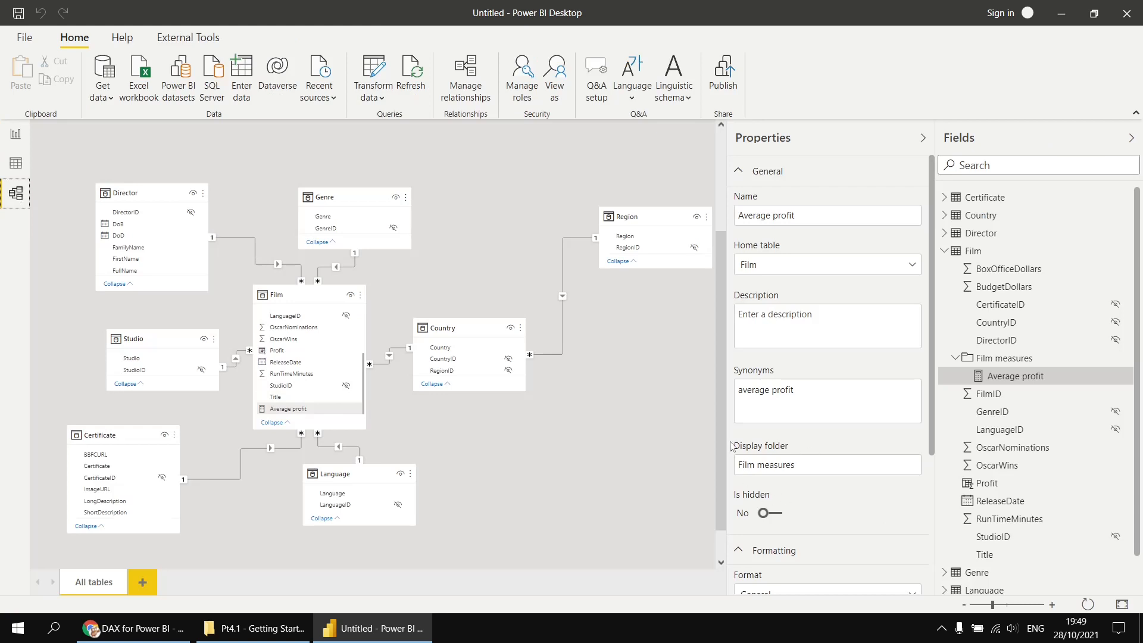
left_click(799, 464)
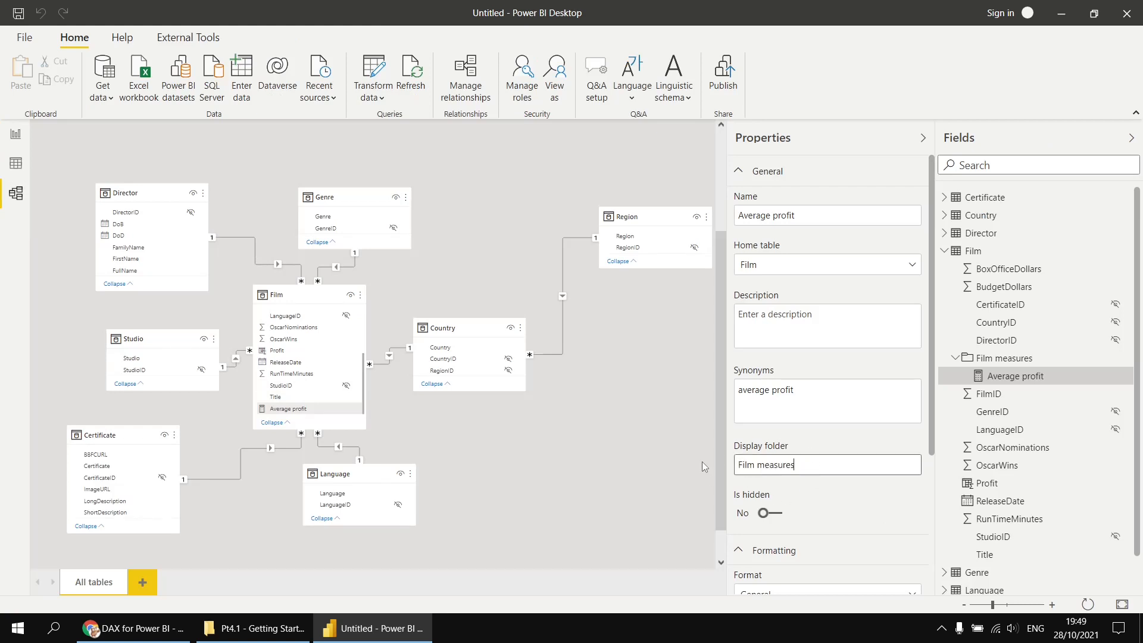
triple_click(814, 465)
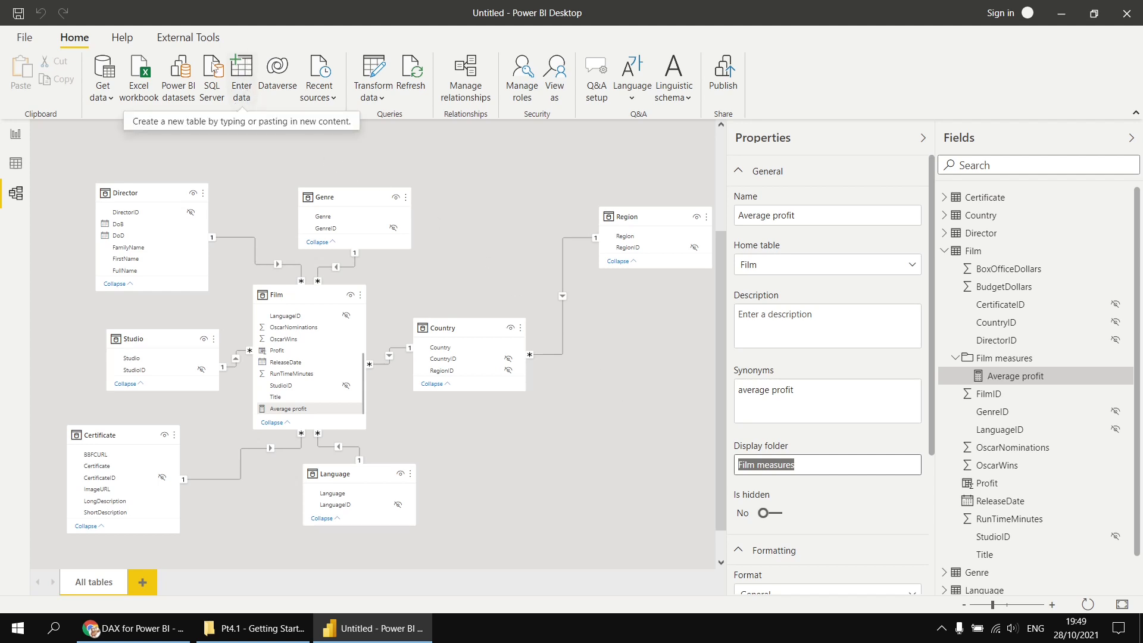
Create and load a manually entered blank table named All Measures.
left_click(243, 71)
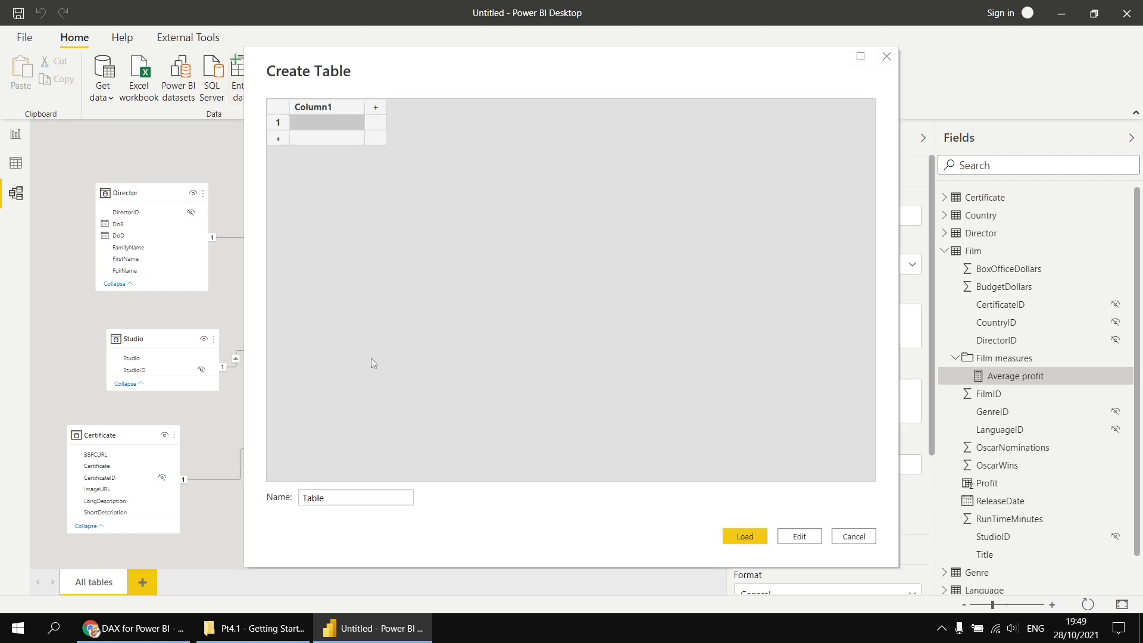
left_click(328, 498)
double_click(327, 499)
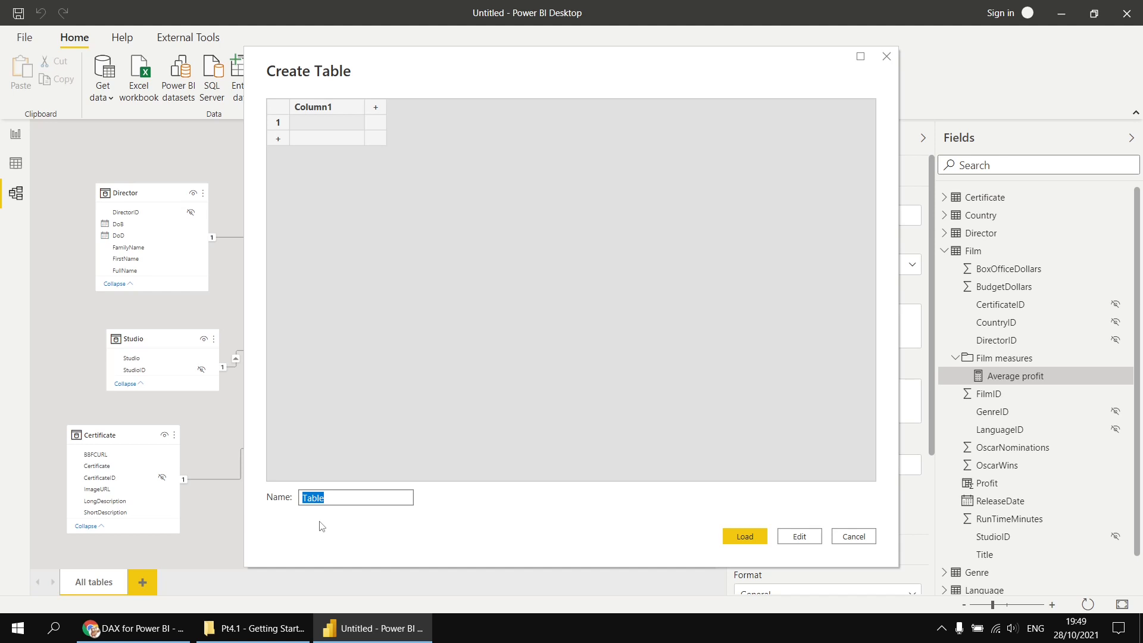
type("Measures")
type("(2)")
key("BackSpace")
key("BackSpace")
key("BackSpace")
key("BackSpace")
type("All")
left_click(743, 536)
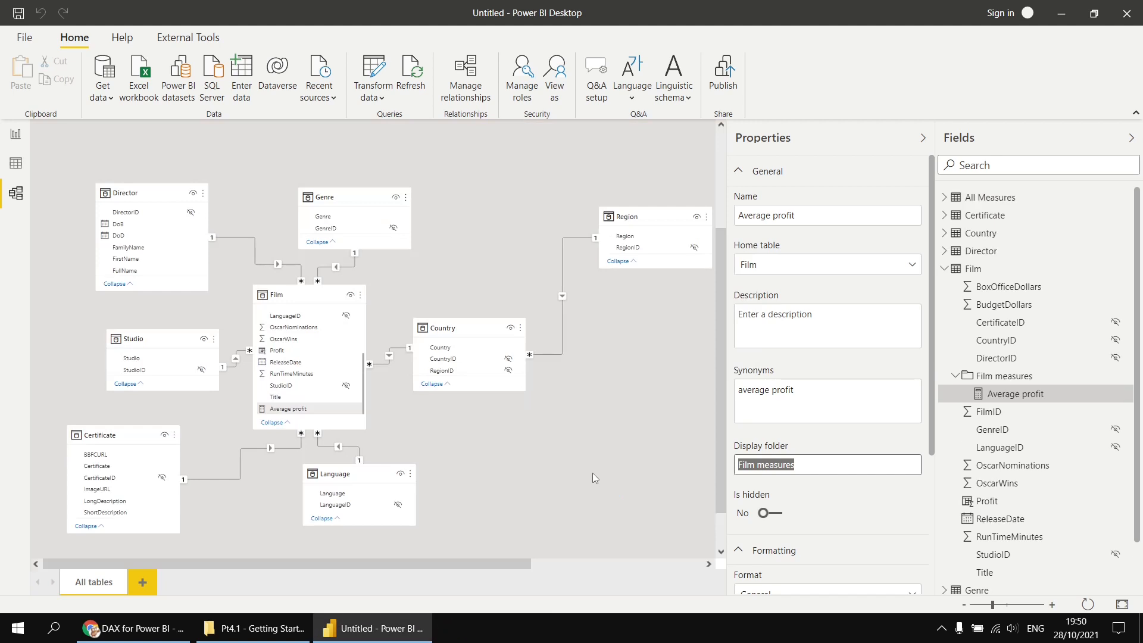
Move the All Measures table in the model diagram closer to the other tables, between Genre and Region and above Country.
left_click_drag(529, 559, 621, 559)
scroll(609, 381, "up", 3)
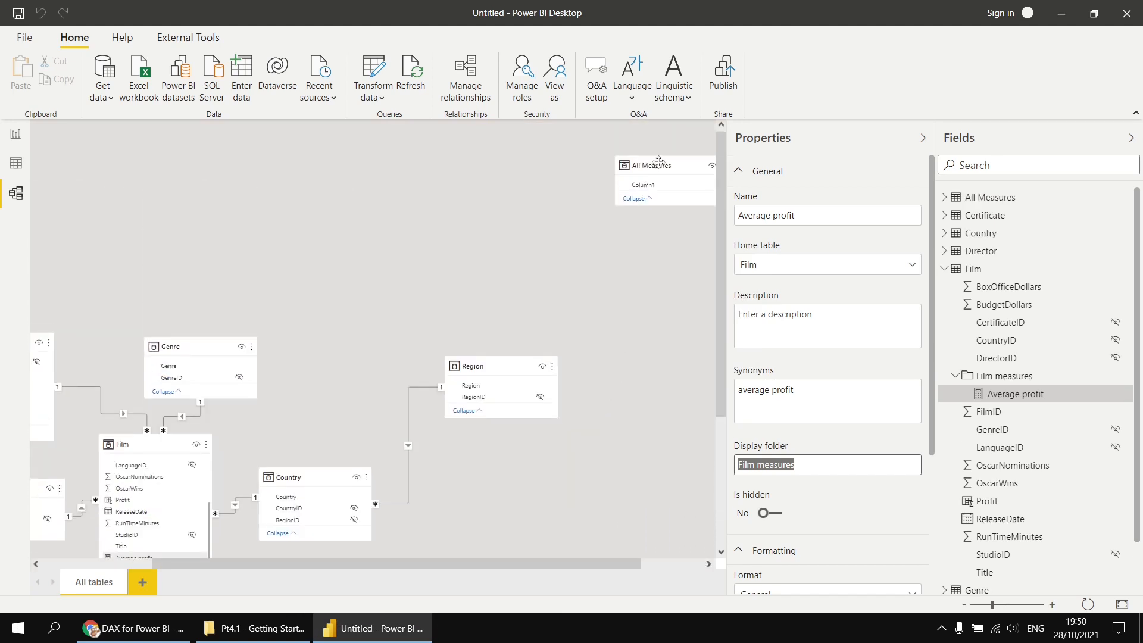
left_click_drag(660, 166, 505, 271)
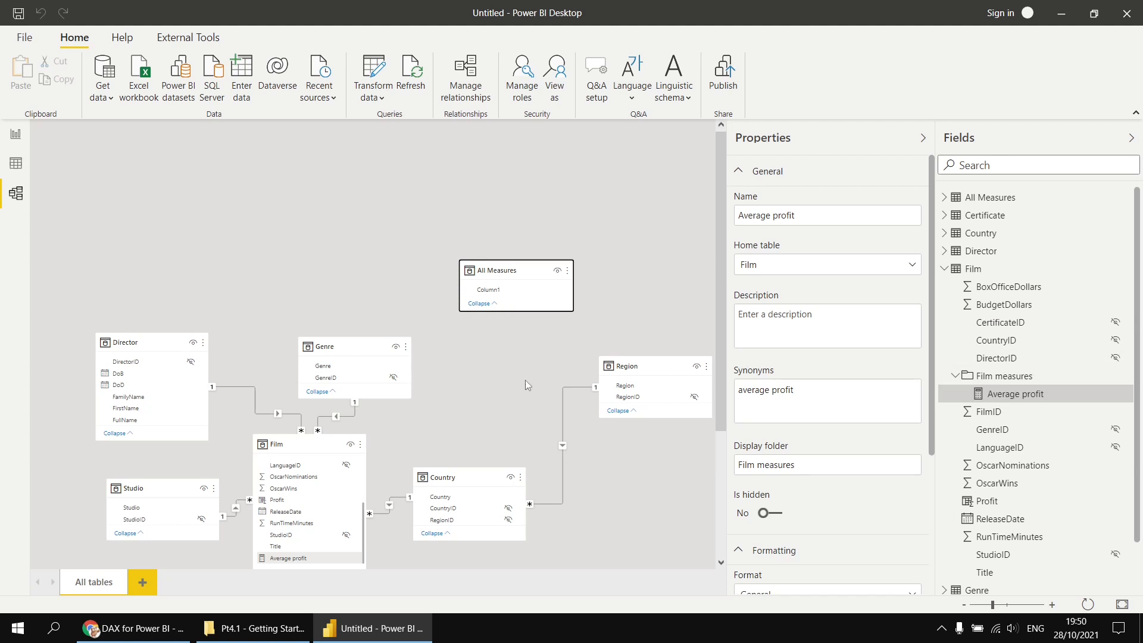
Change the home table of the Average profit measure to All Measures from the report view.
left_click(16, 135)
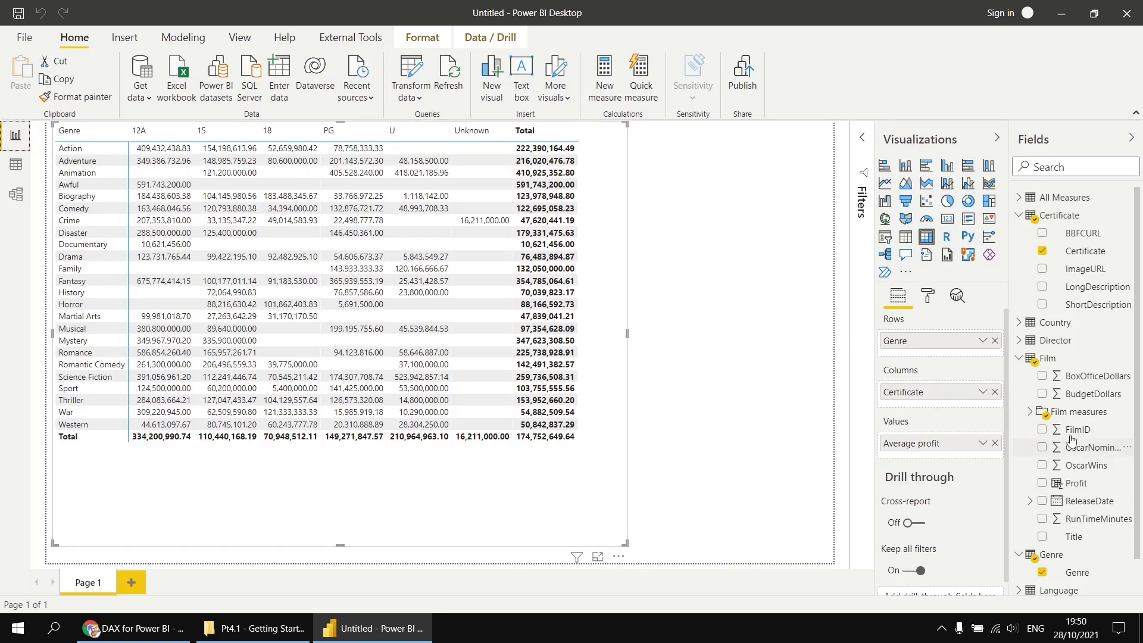
left_click(1030, 412)
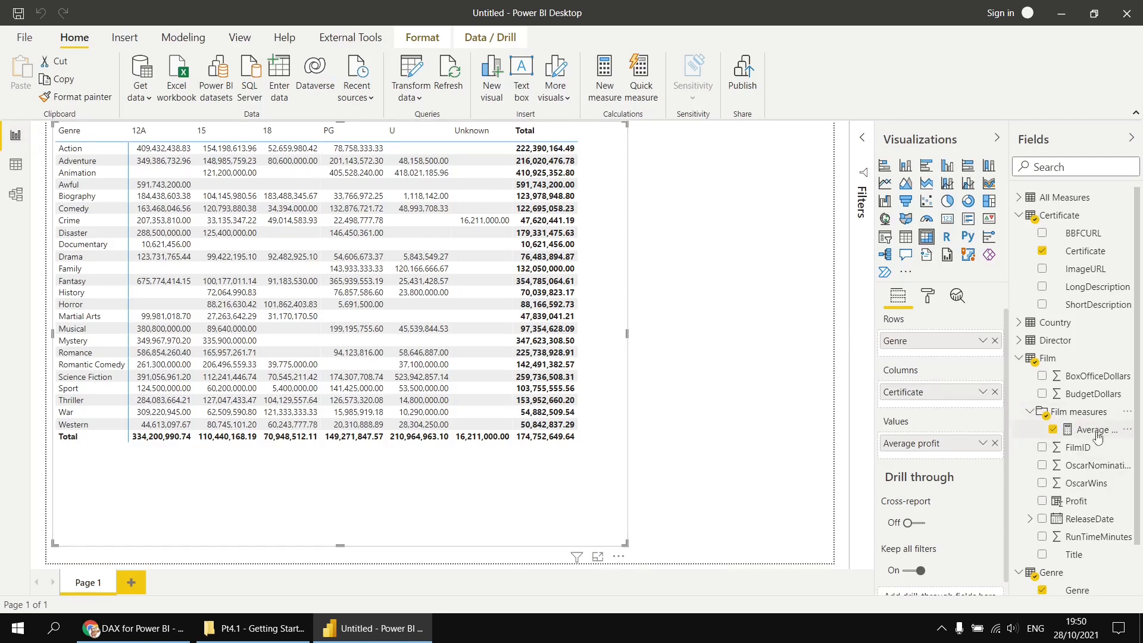
left_click(1088, 430)
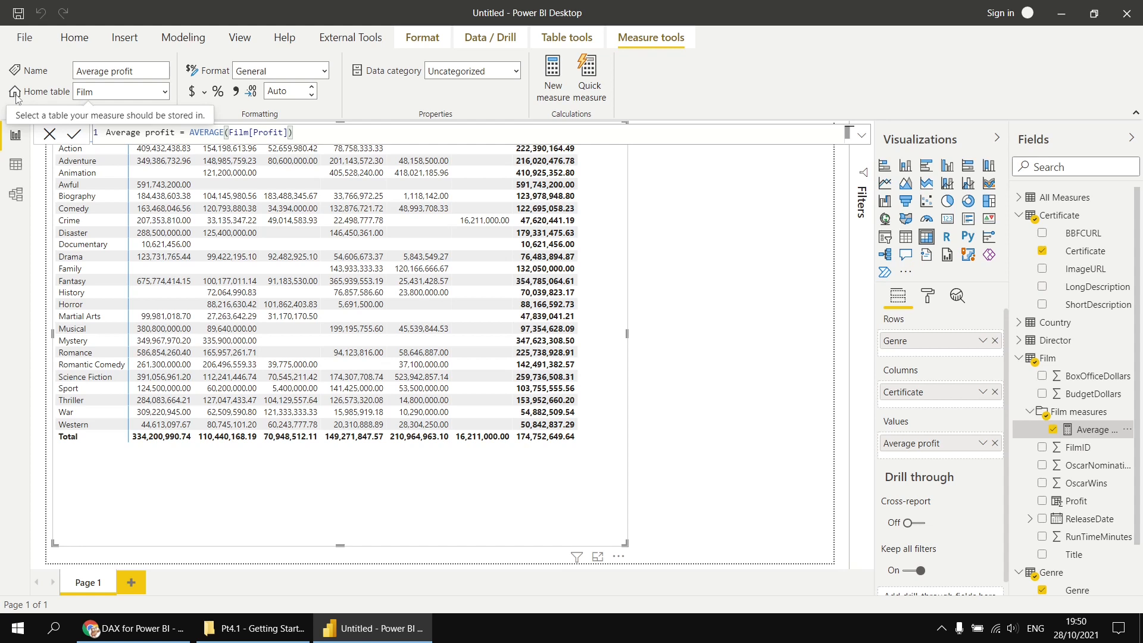
left_click(165, 93)
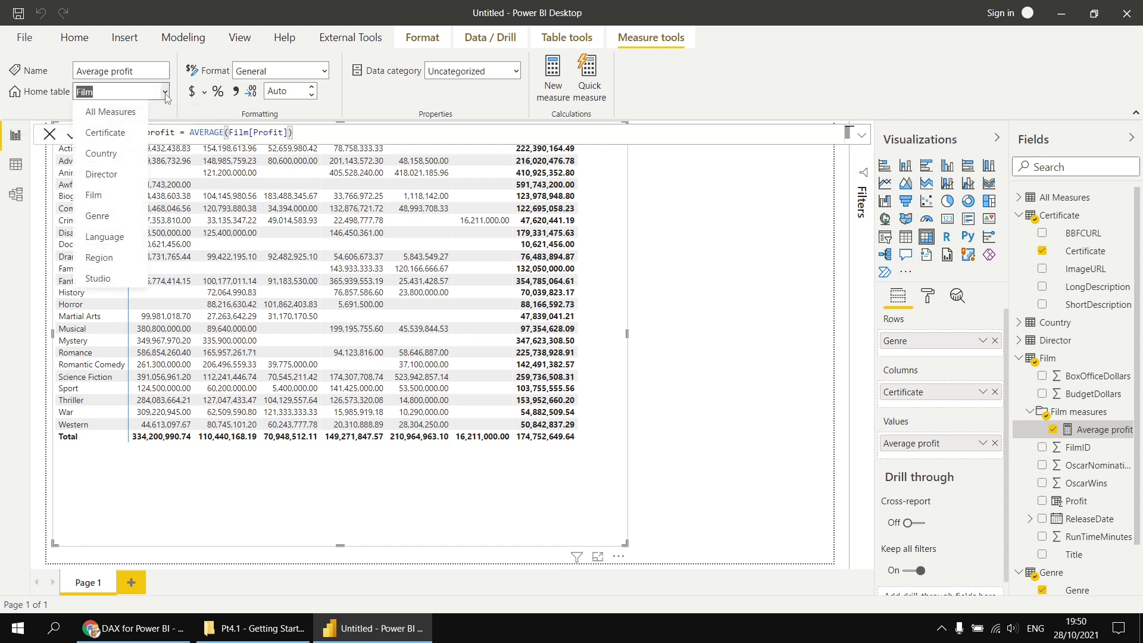
left_click(102, 113)
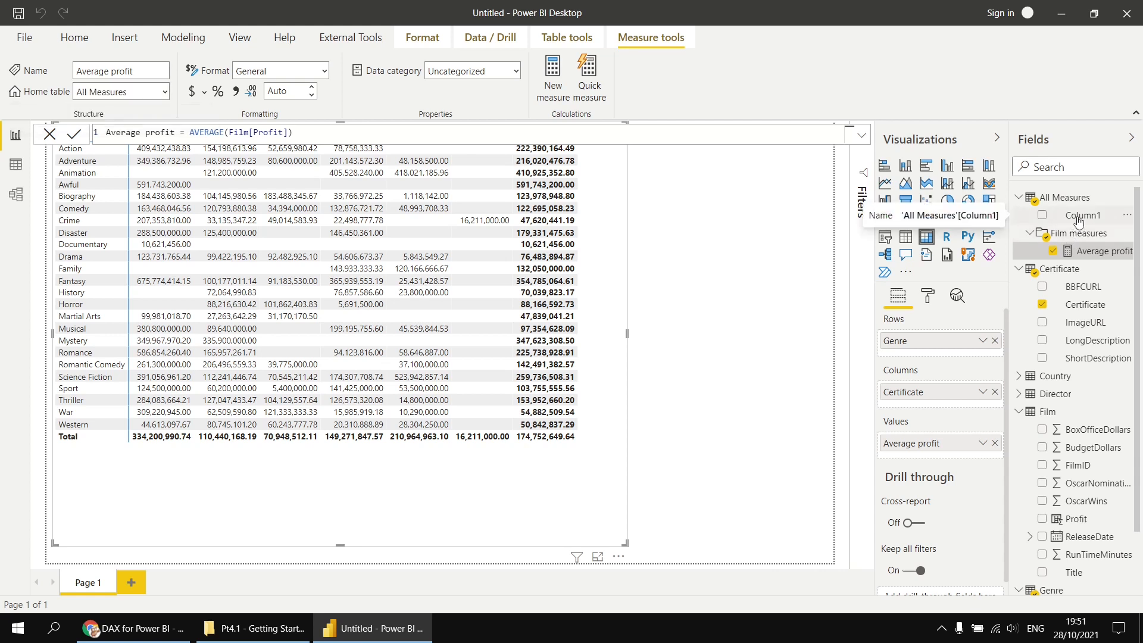
Delete Column1 from the All Measures table and confirm the deletion.
right_click(1078, 220)
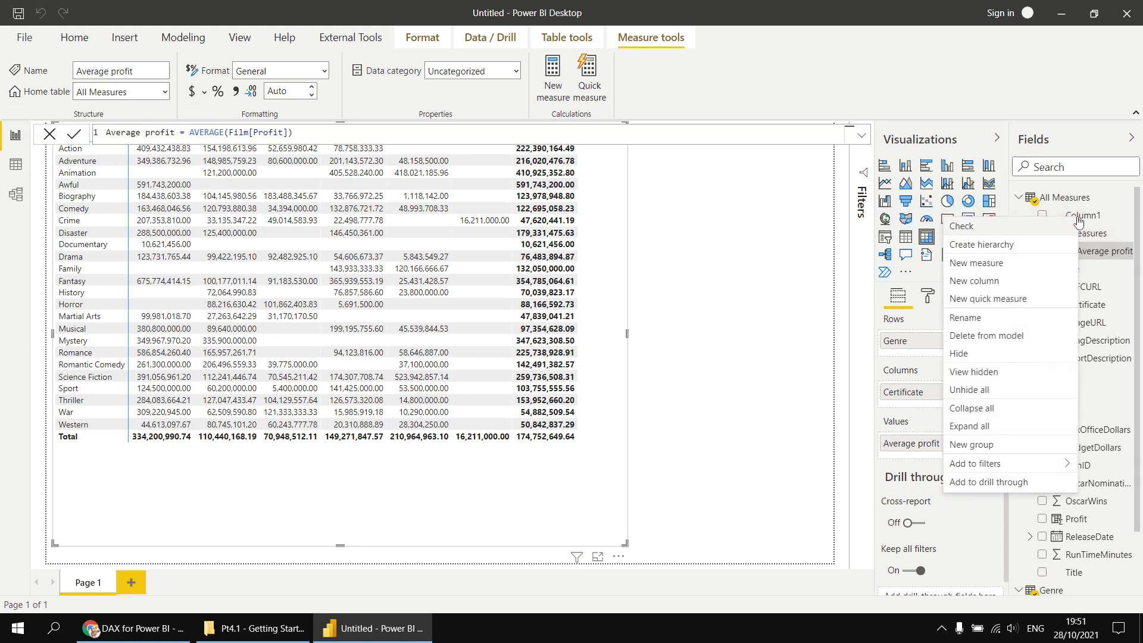
left_click(1021, 337)
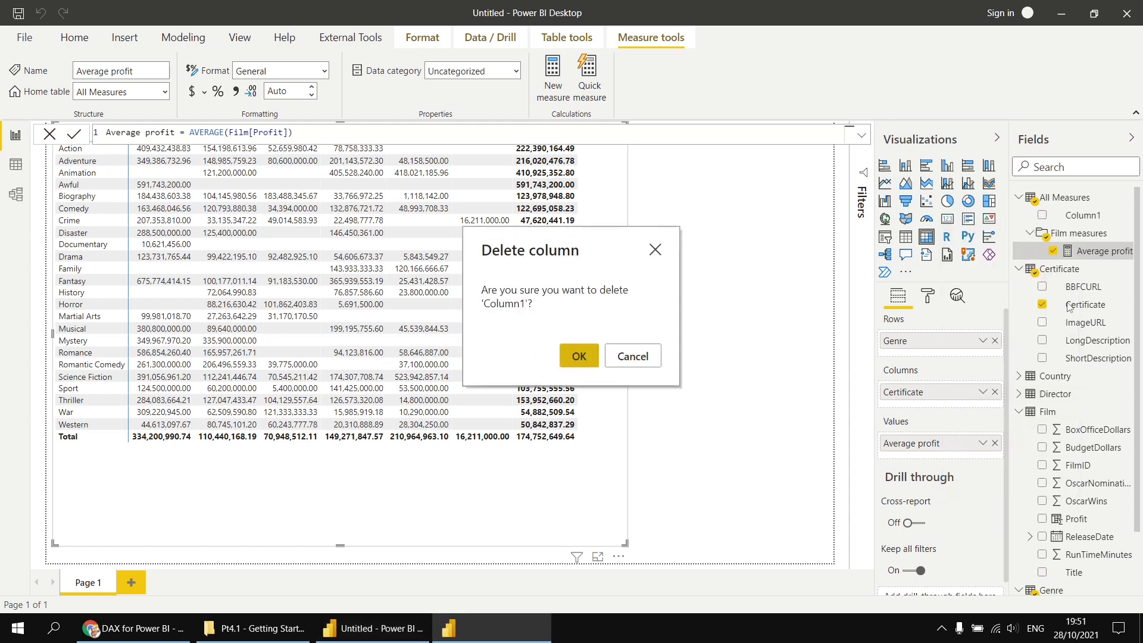
left_click(578, 356)
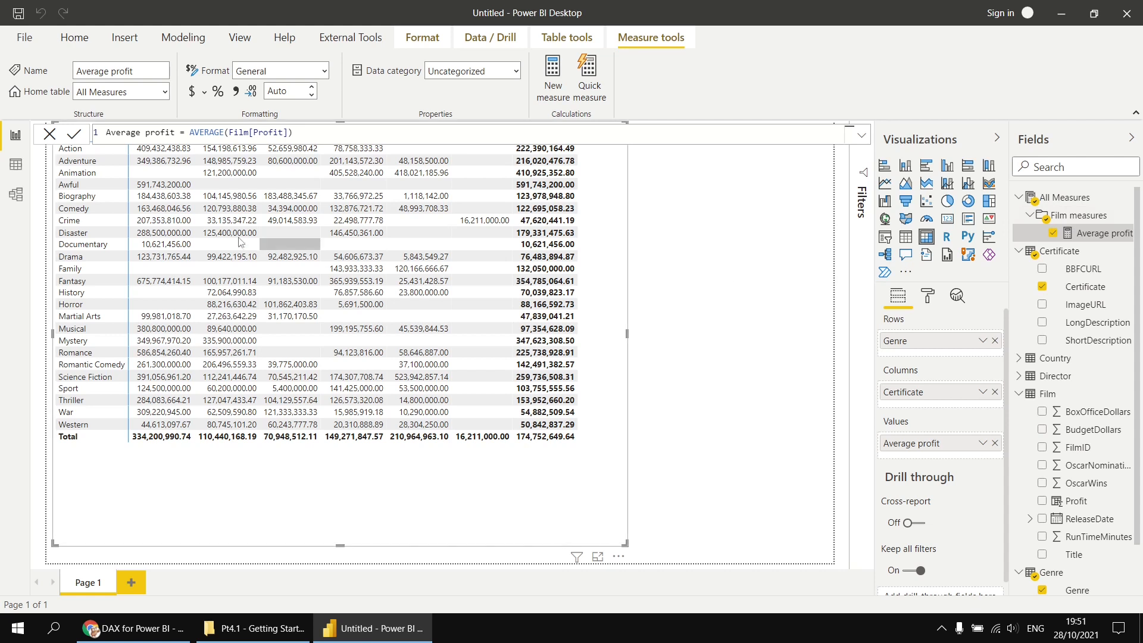
Clear the display folder of the Average profit measure in the model view, and return to the report page with nothing selected.
left_click(15, 197)
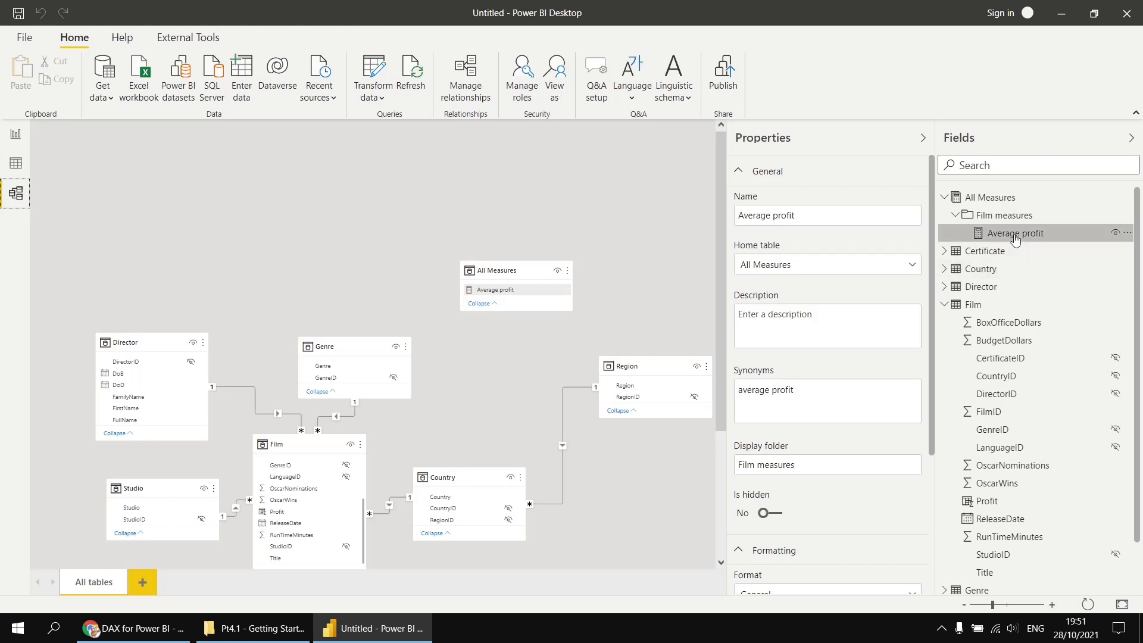
left_click(803, 463)
mouse_move(790, 462)
left_mouse_down()
mouse_move(753, 462)
mouse_move(792, 474)
left_mouse_up()
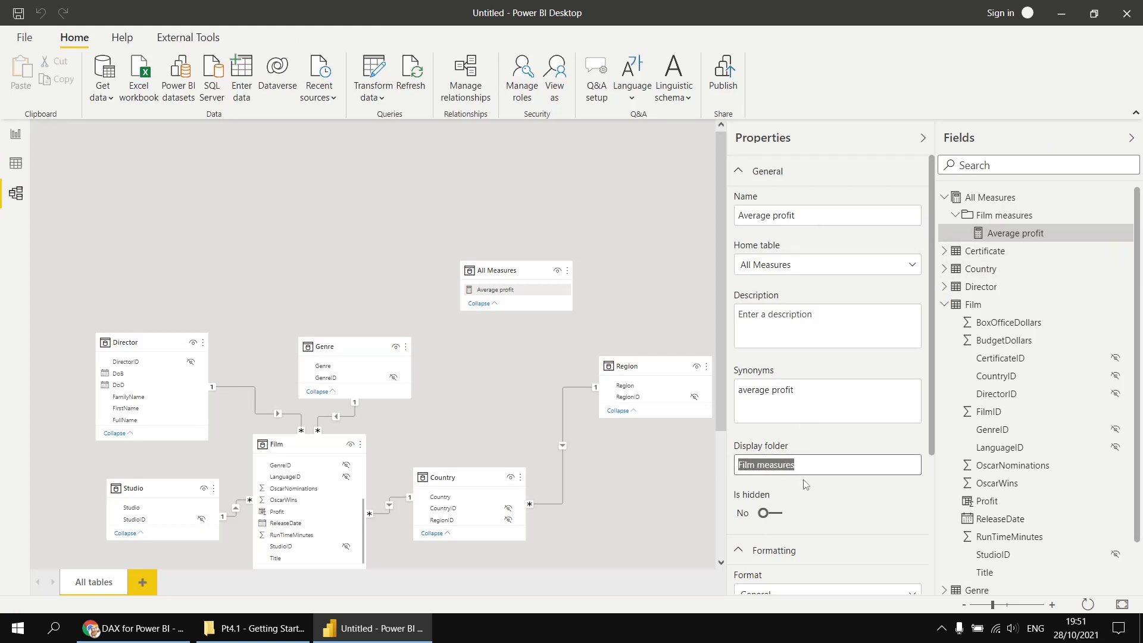
key("Delete")
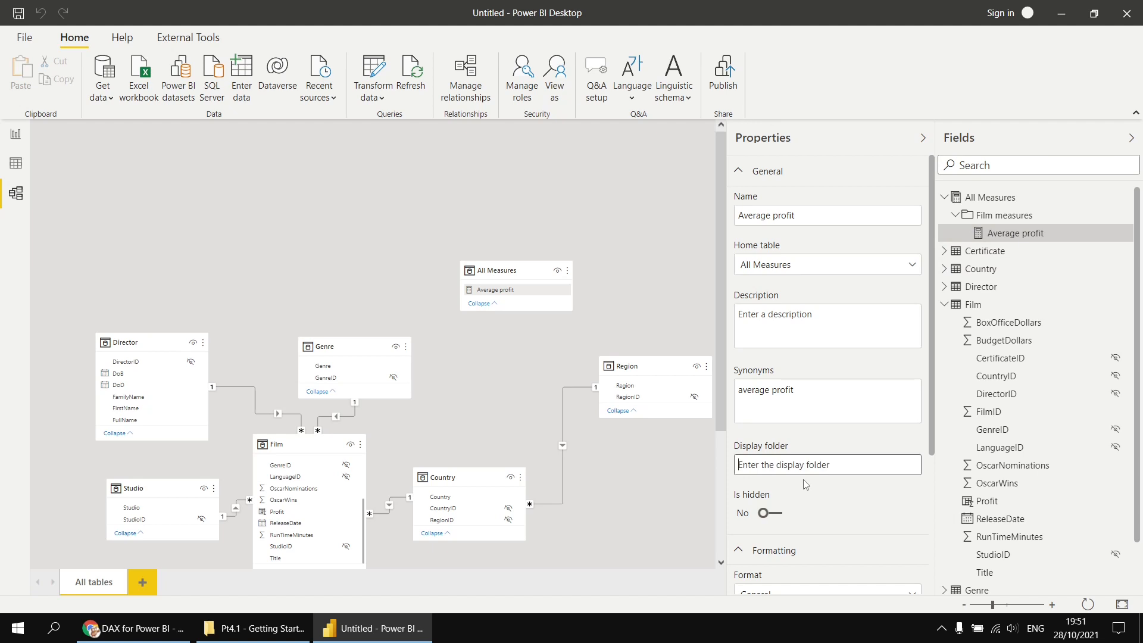
key("Return")
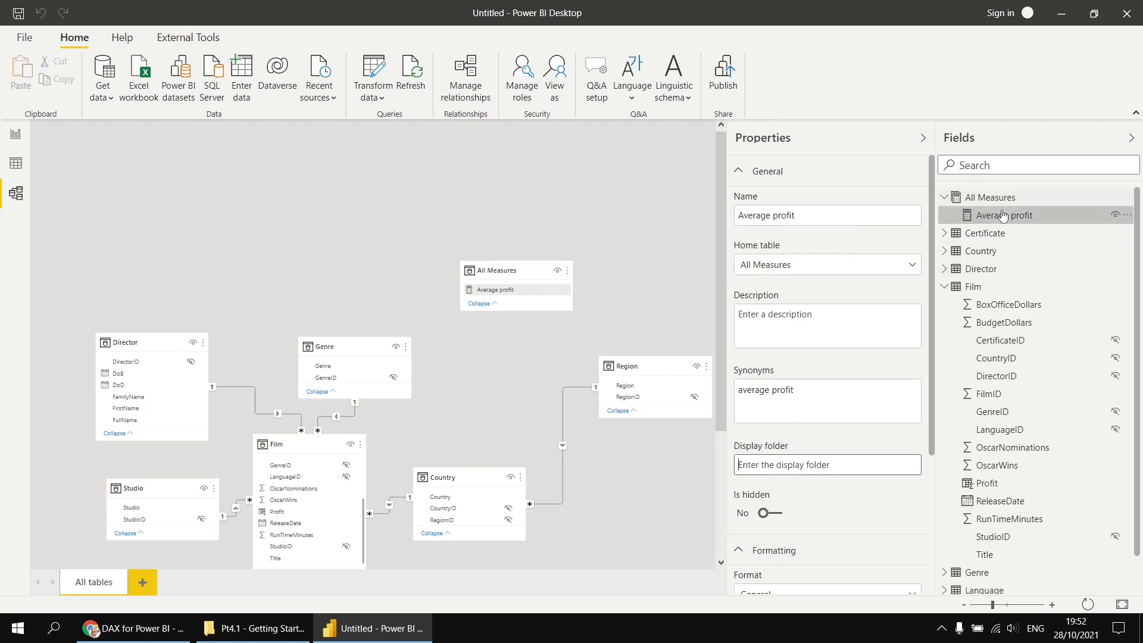
left_click(14, 135)
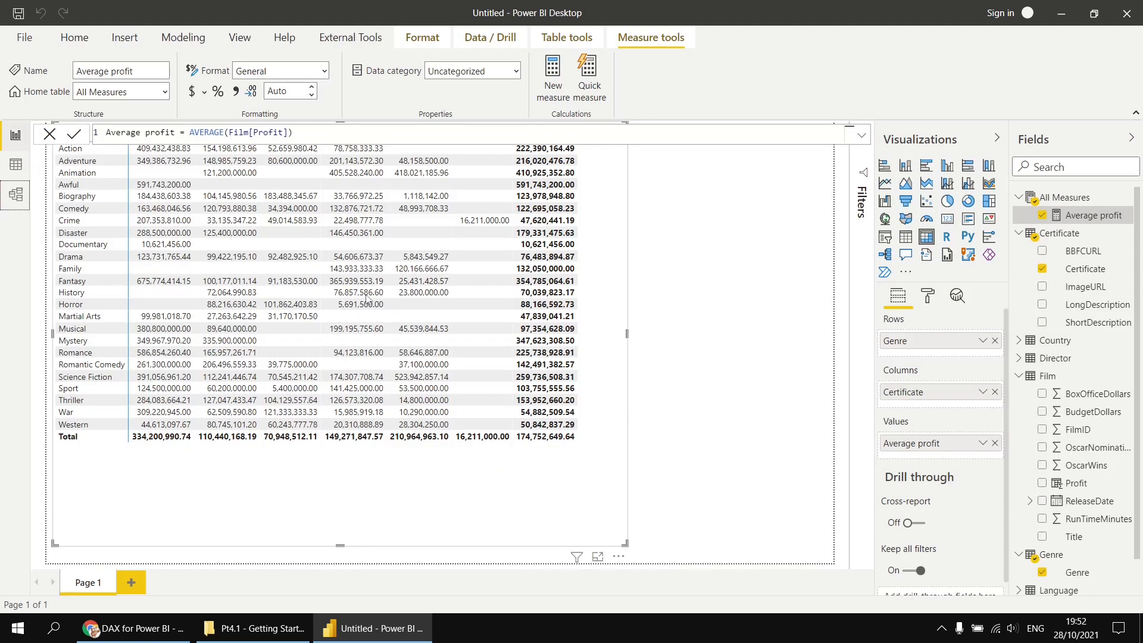
left_click(366, 300)
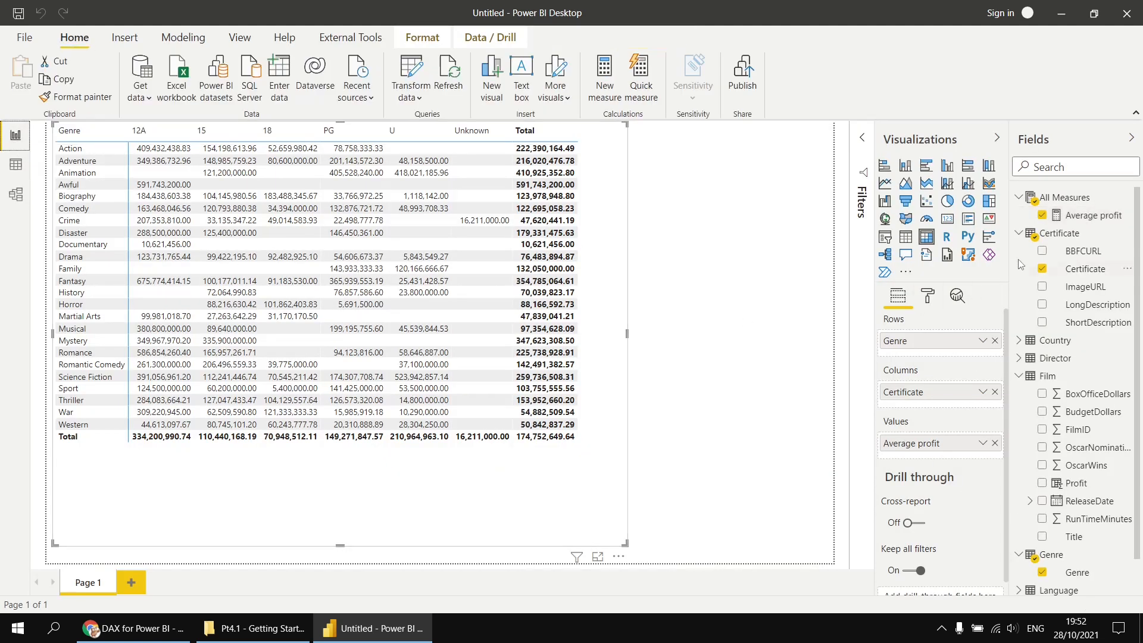
left_click(751, 279)
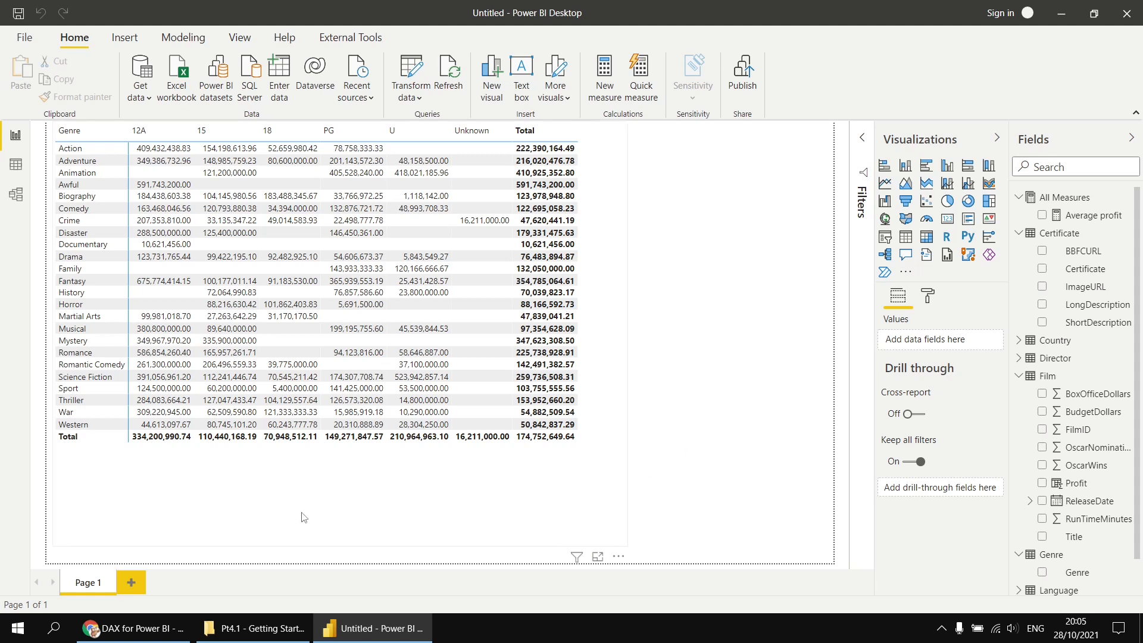
Add a new report page with a table visual listing Genre, and enlarge the table so all genres fit.
left_click(131, 582)
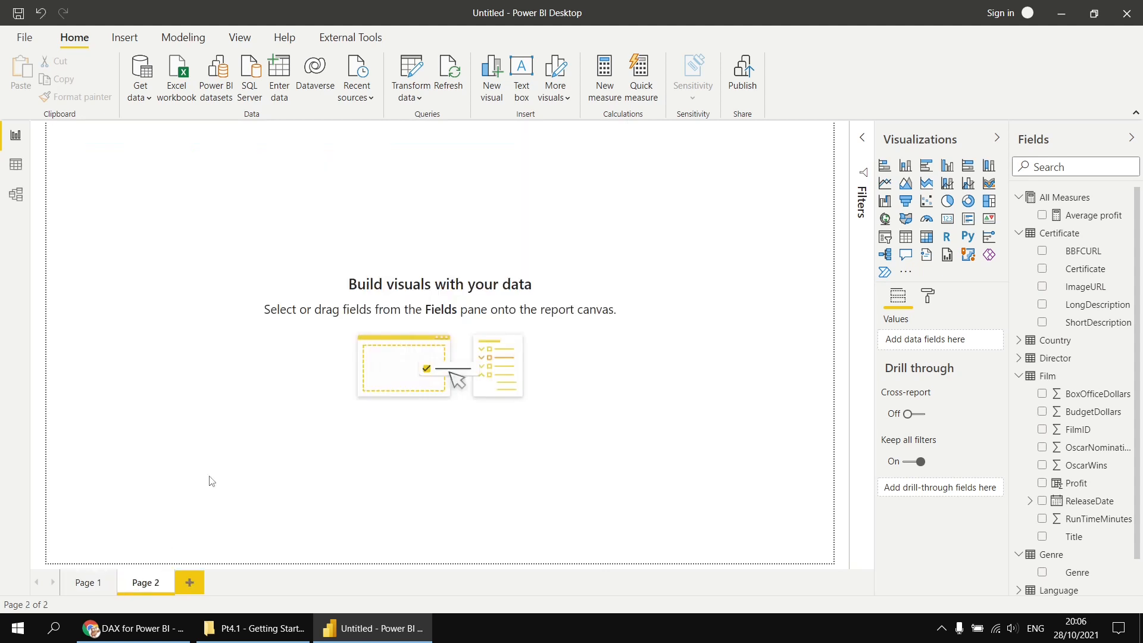
left_click(906, 237)
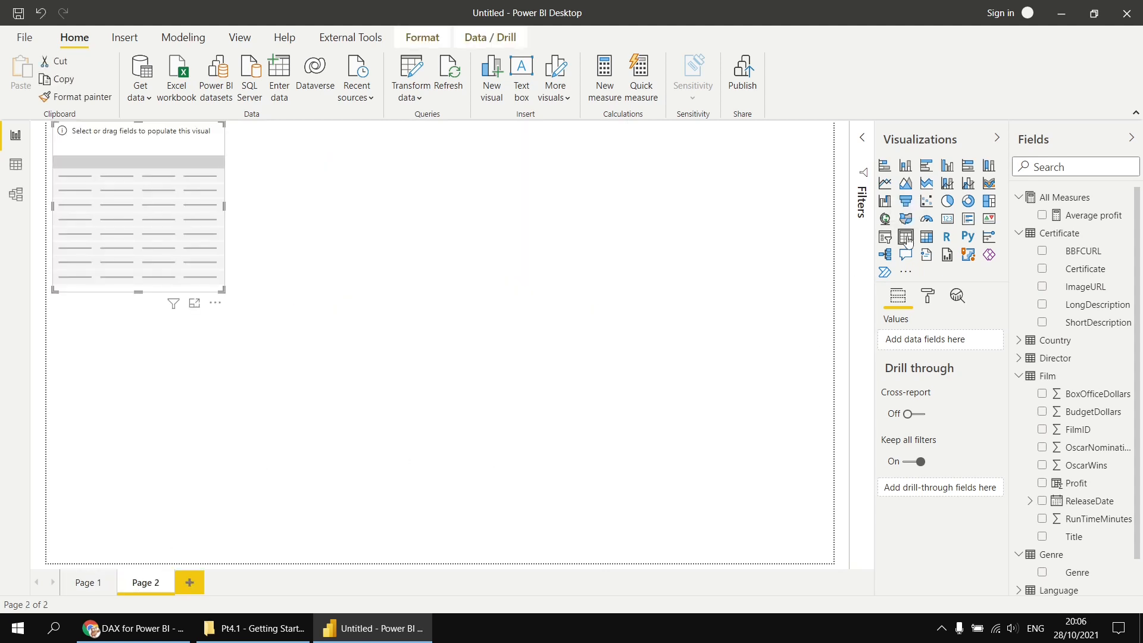
left_click(1041, 573)
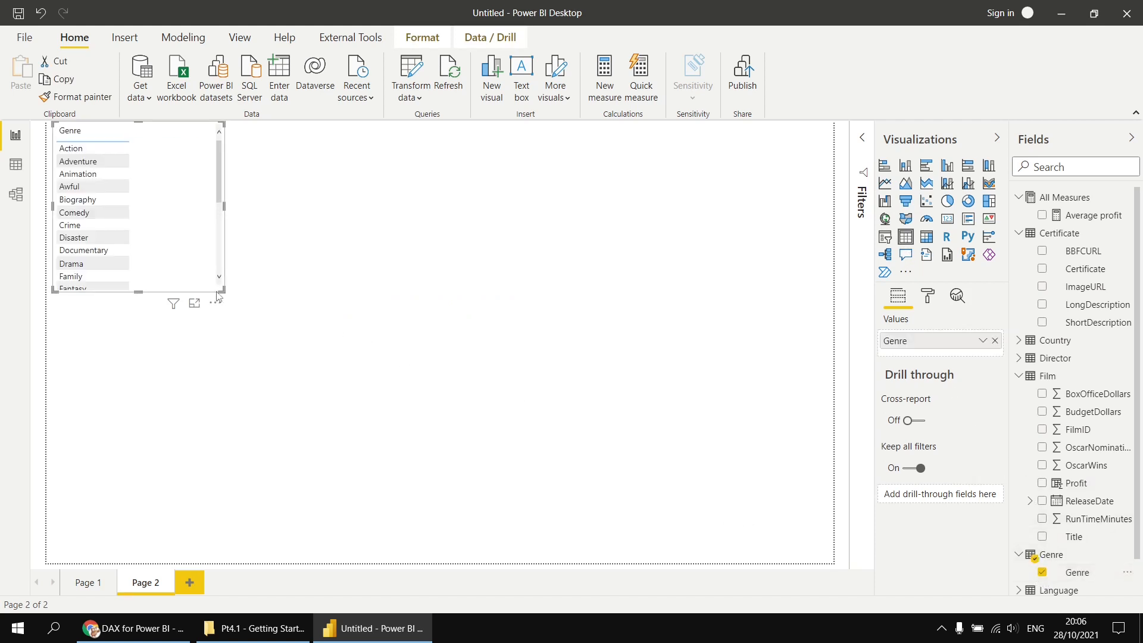
left_click_drag(223, 291, 365, 540)
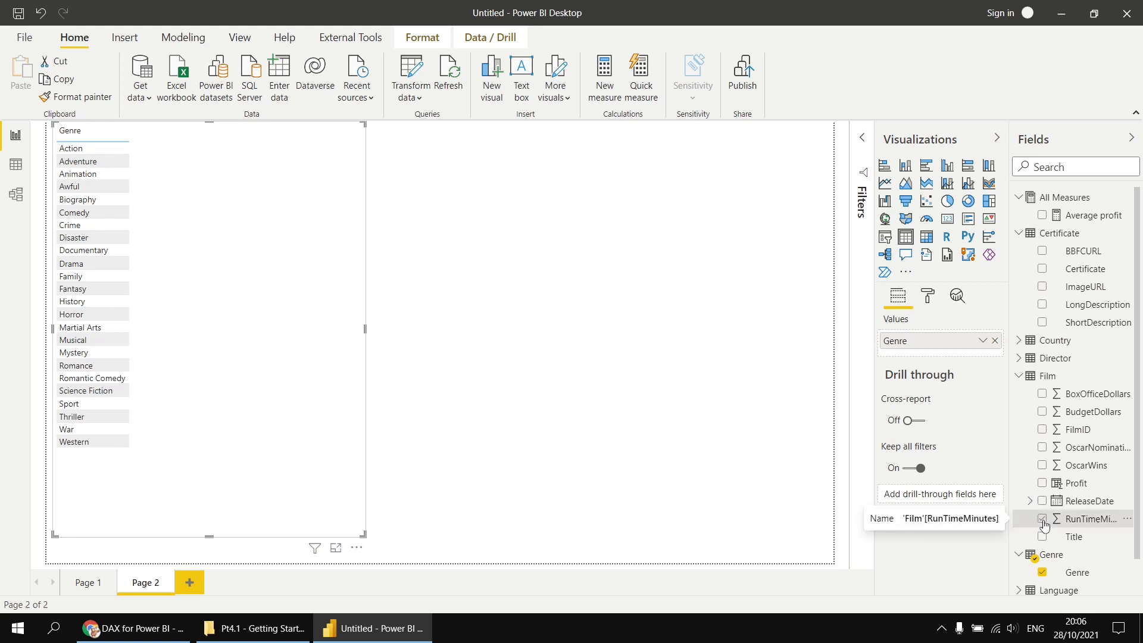
Add RunTimeMinutes from Film to the genre table twice, summarizing the second copy as an average and leaving its name as is.
left_click(1042, 519)
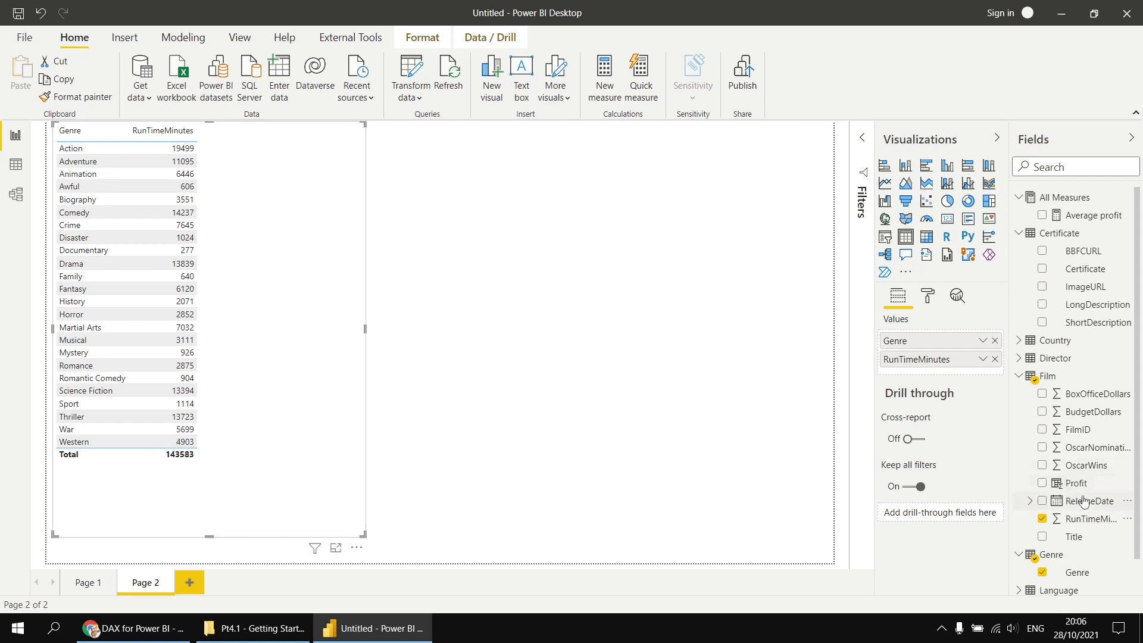
left_click(1088, 519)
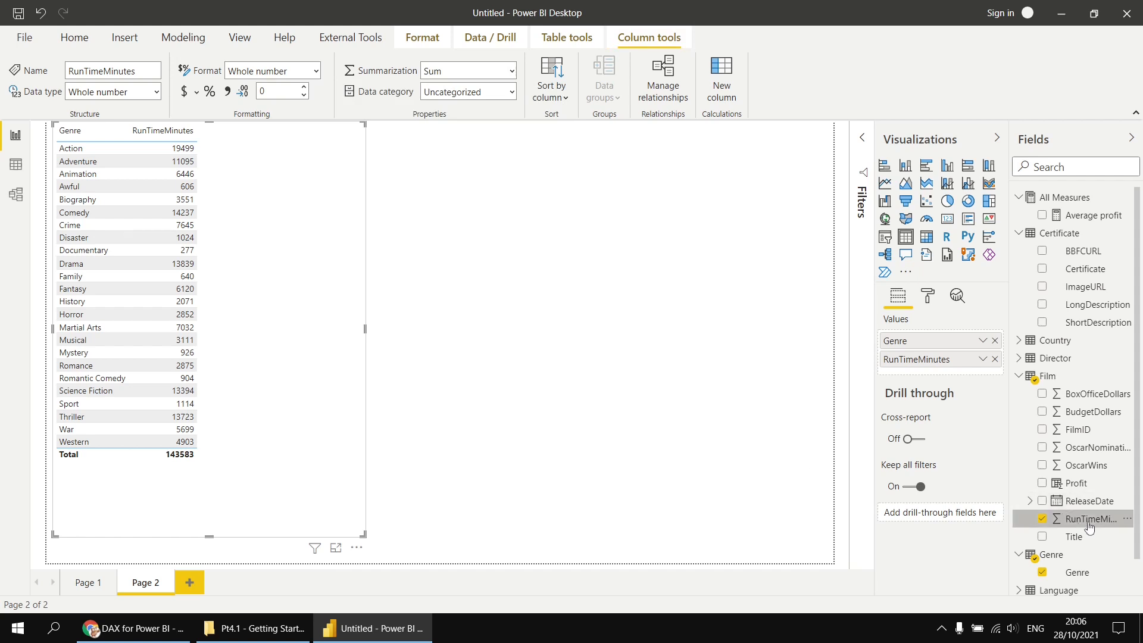
left_click_drag(1090, 528, 941, 372)
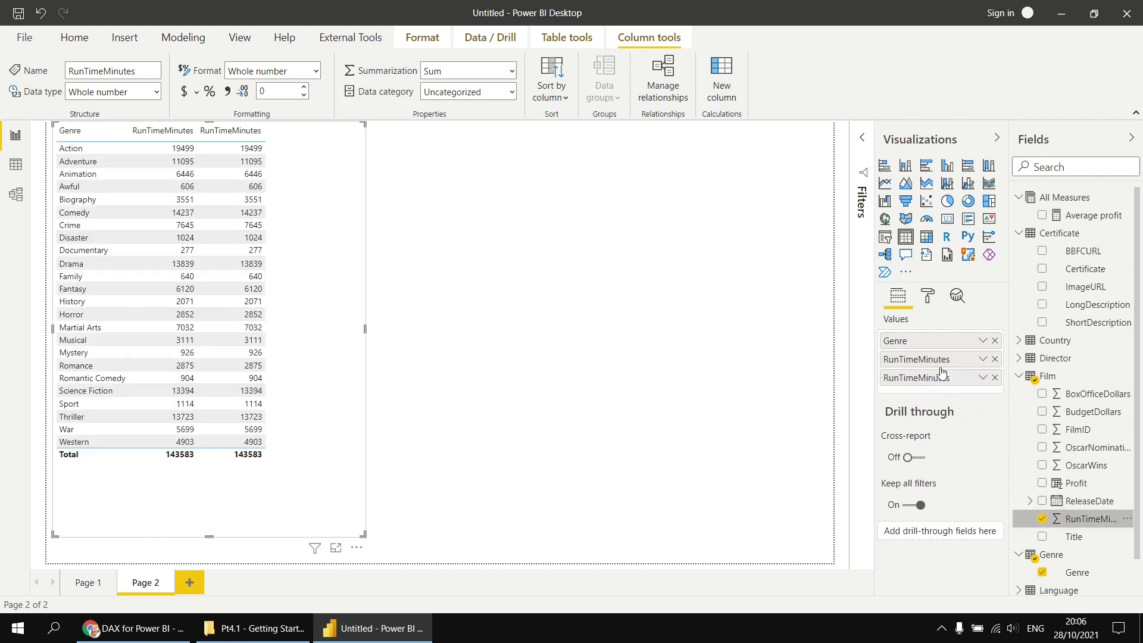
left_click(983, 378)
left_click(875, 209)
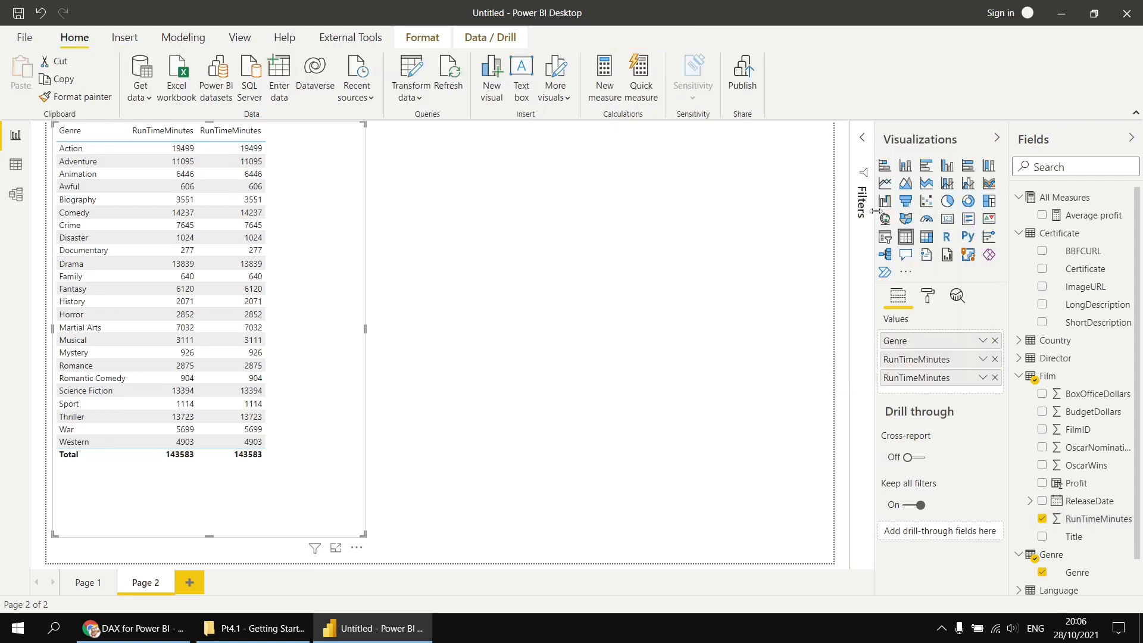
double_click(915, 378)
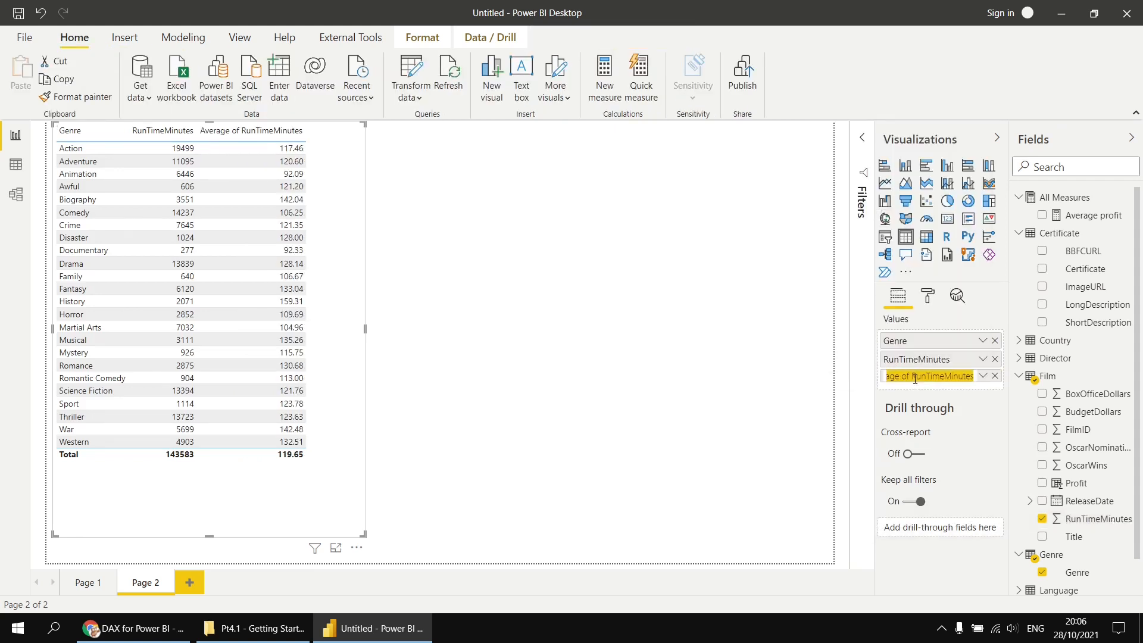
left_click(917, 396)
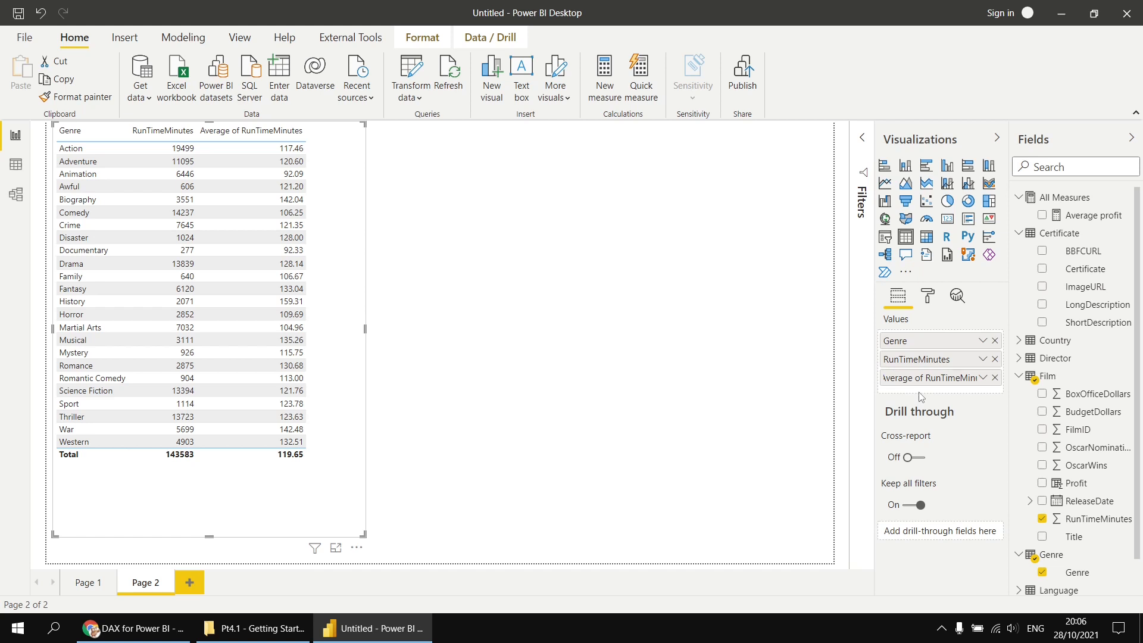
Remove both RunTimeMinutes fields from the genre table, keeping only Genre.
left_click(995, 377)
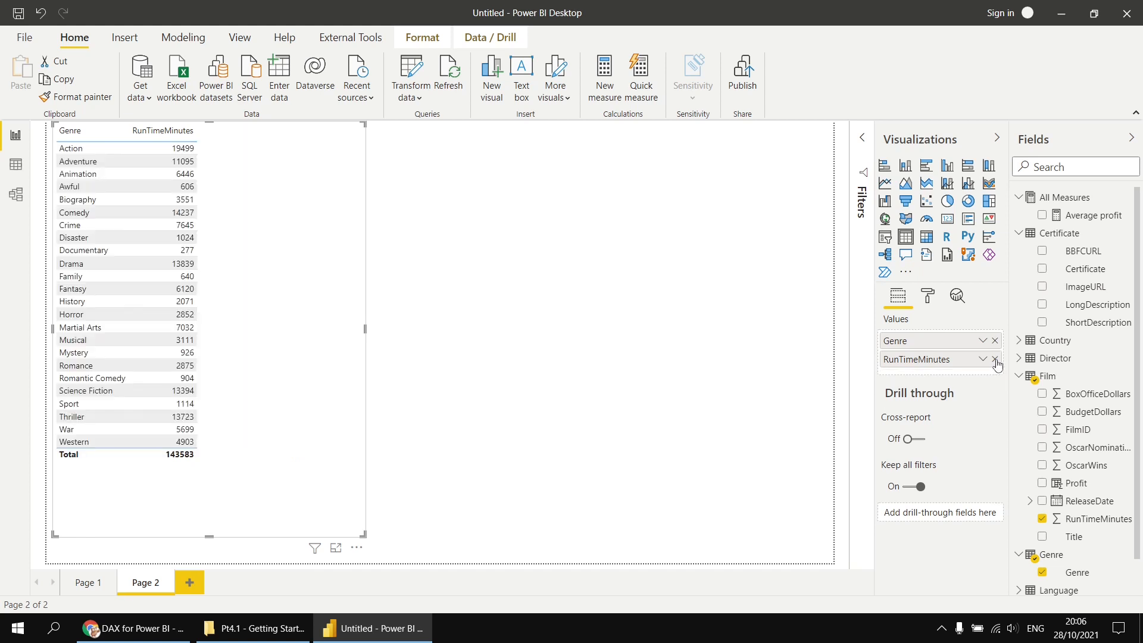
left_click(995, 359)
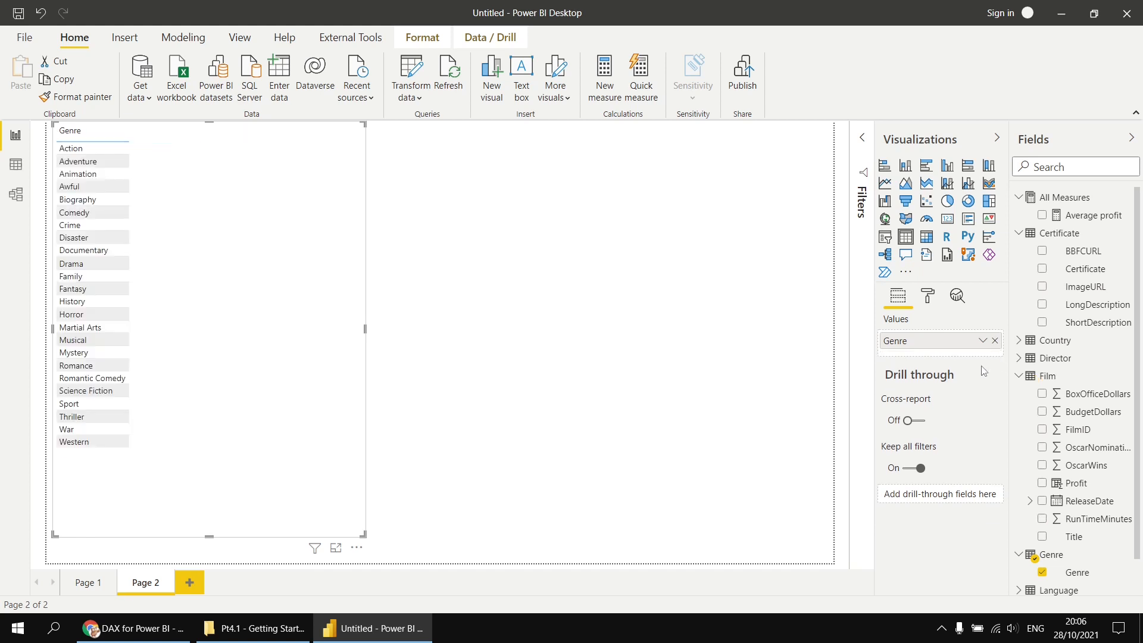
Create the measure Total run time = SUM(Film[RunTimeMinutes]) in the All Measures table, copying its formula for reuse.
right_click(1078, 203)
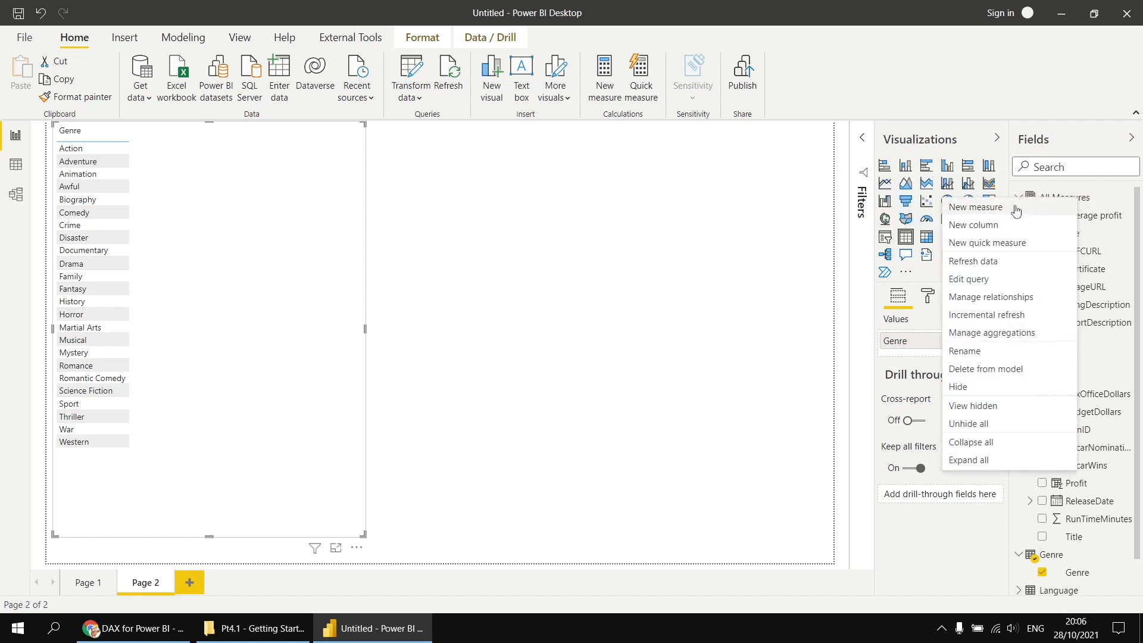
left_click(991, 207)
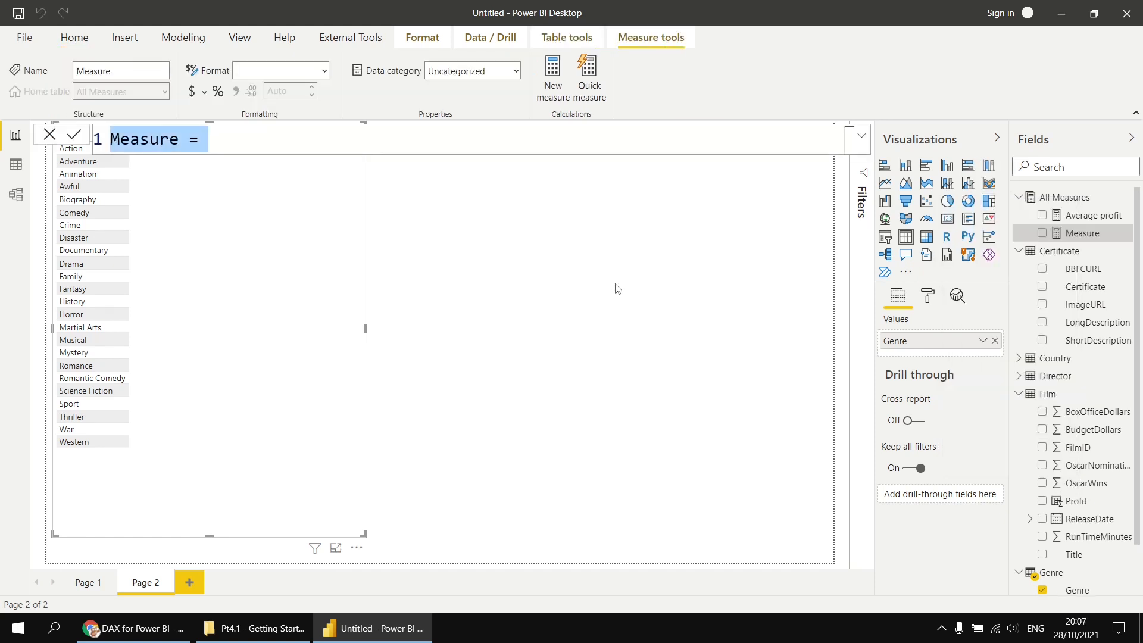
type("Total run time ")
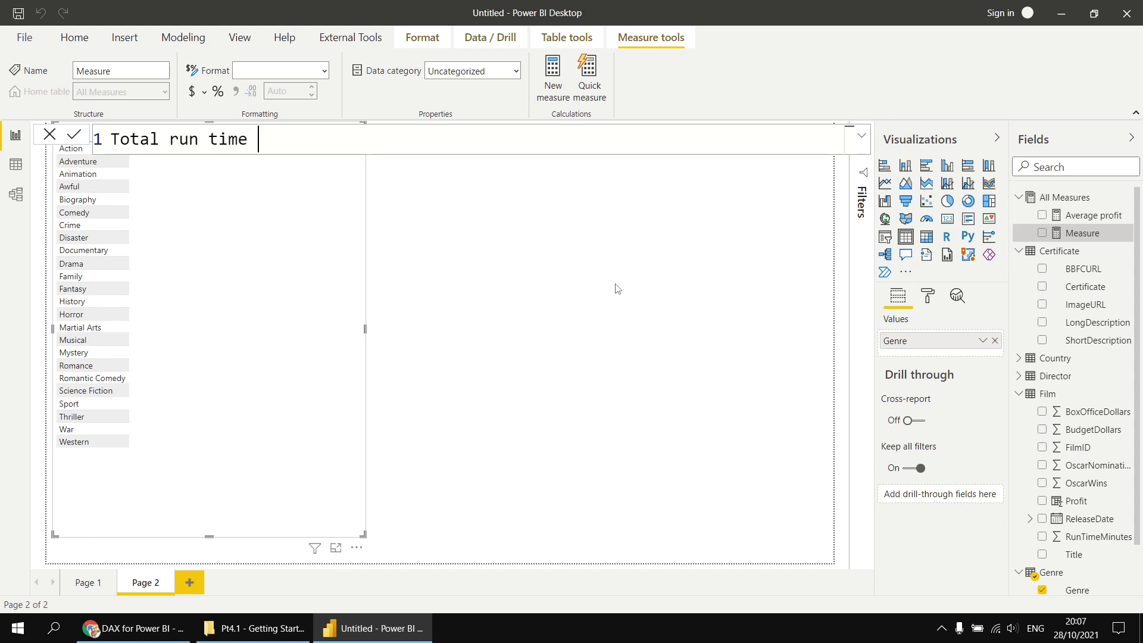
type("= sum")
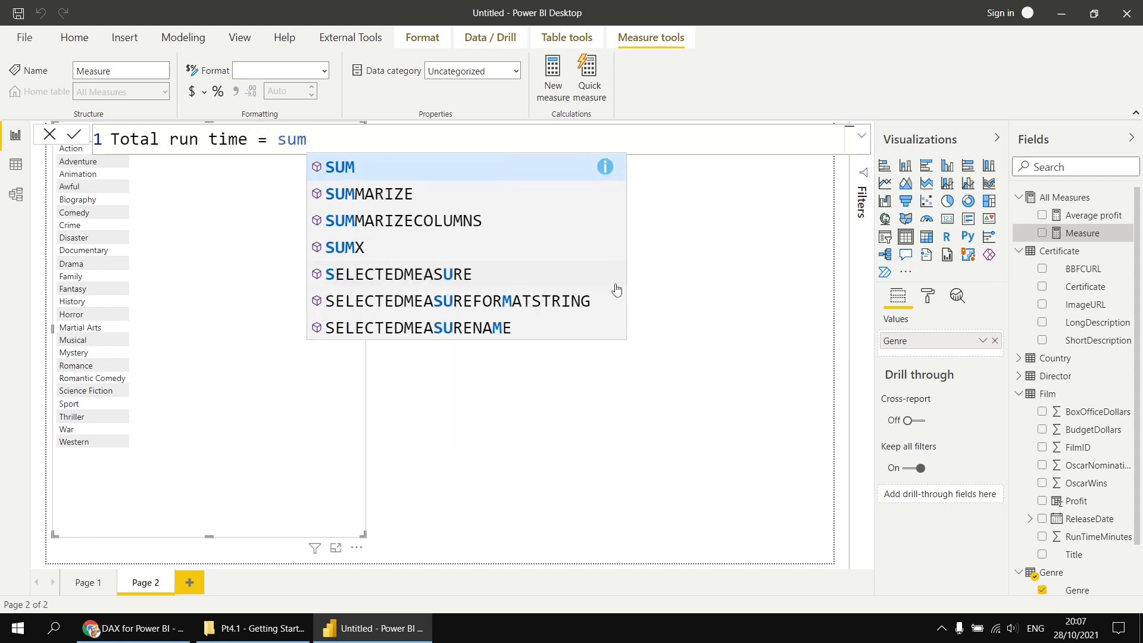
key("Tab")
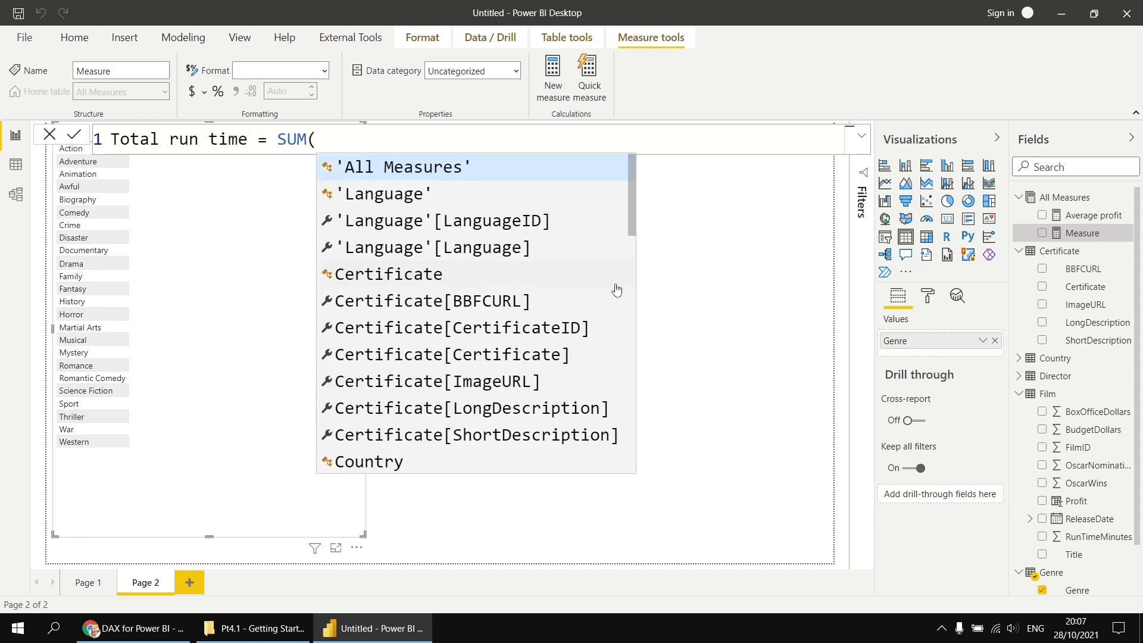
type("runt")
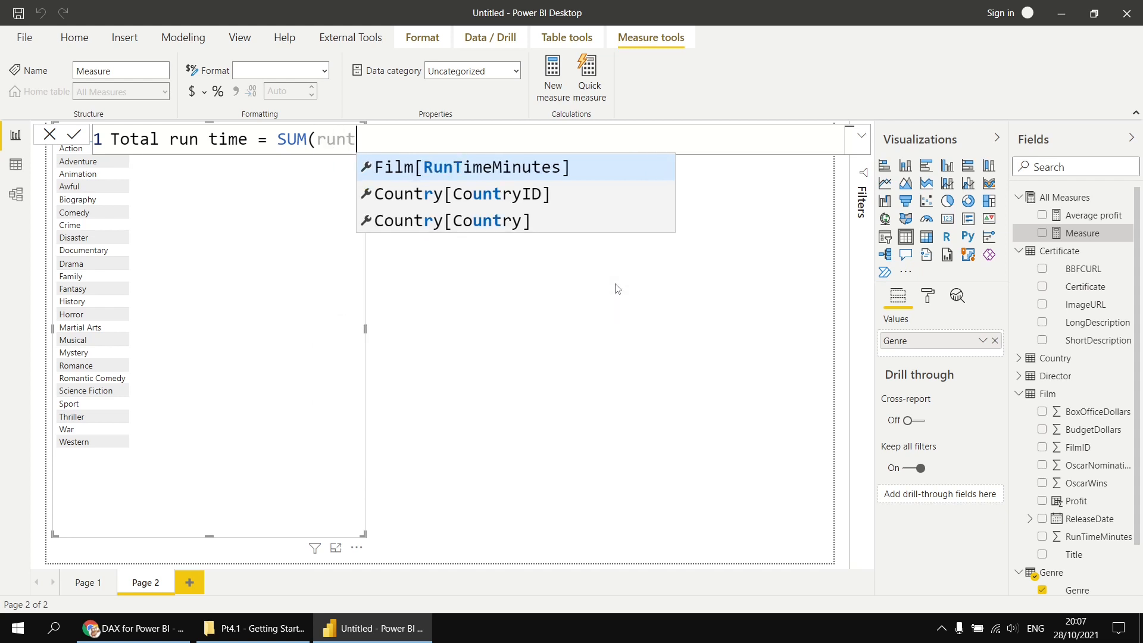
key("Tab")
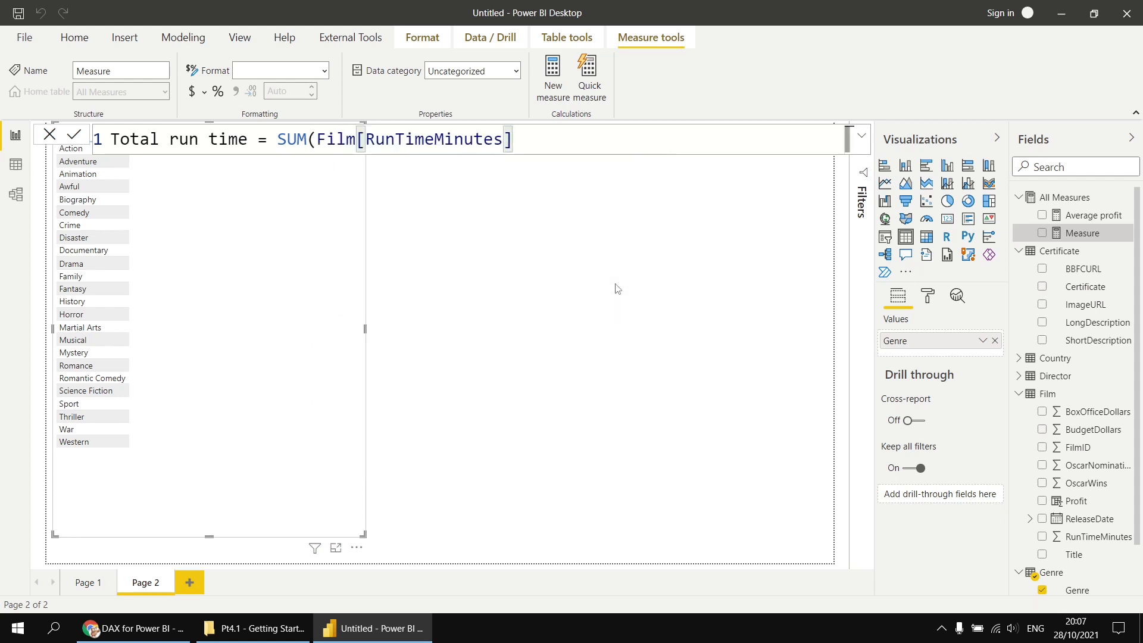
type(")")
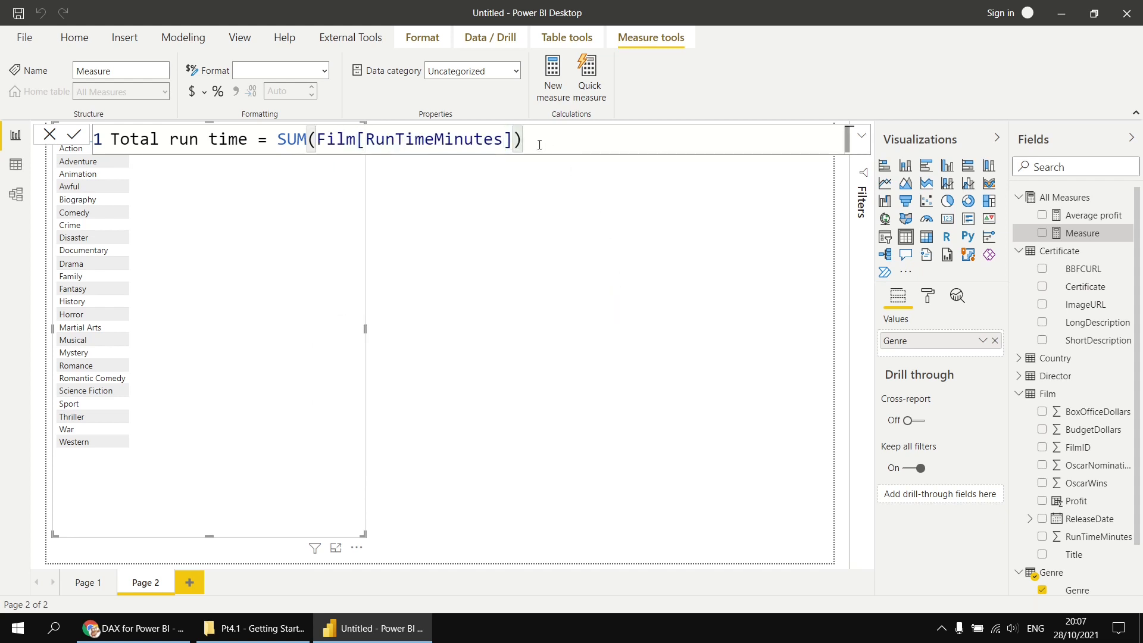
left_click_drag(538, 141, 111, 141)
key("ctrl+c")
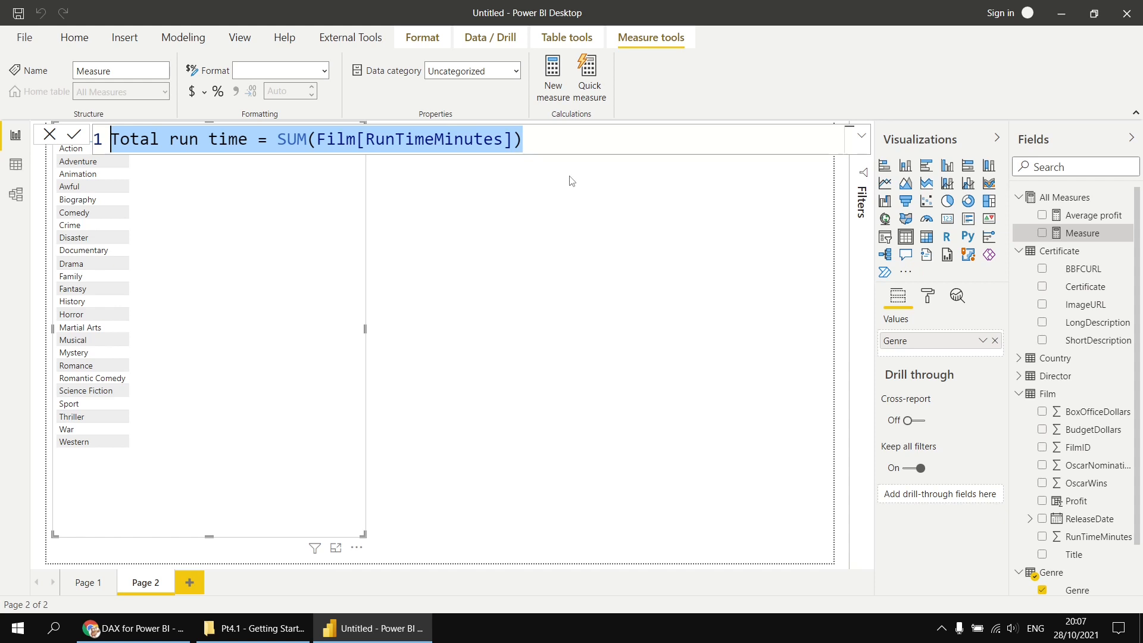
key("Return")
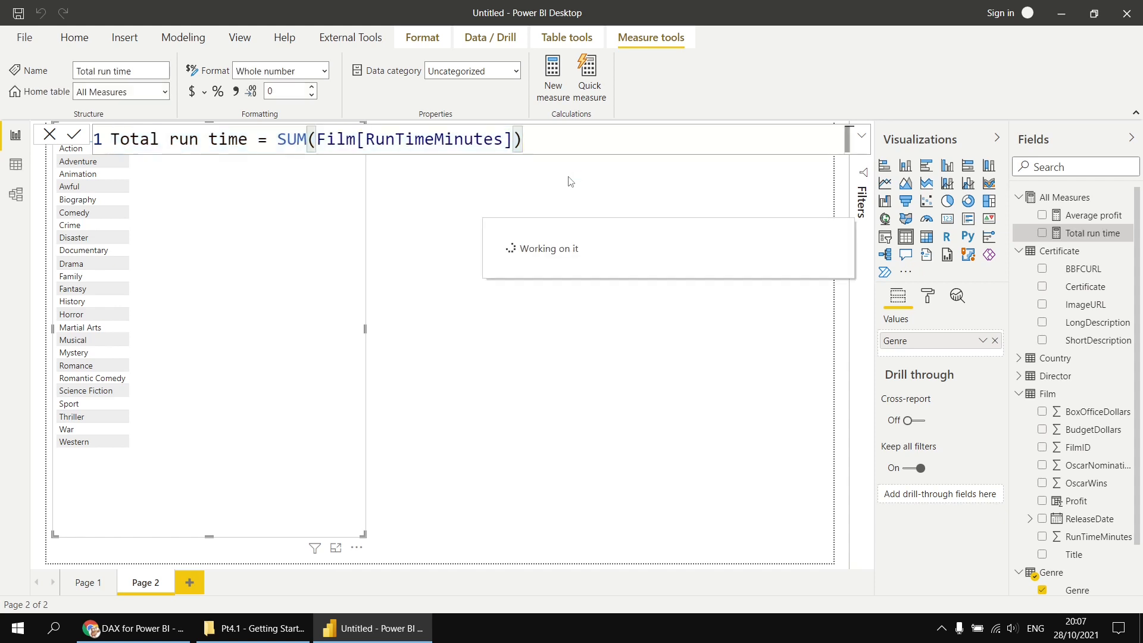
Create the measure Avg run time = AVERAGE(Film[RunTimeMinutes]) in All Measures by adapting the copied total run time formula.
right_click(1069, 202)
left_click(660, 244)
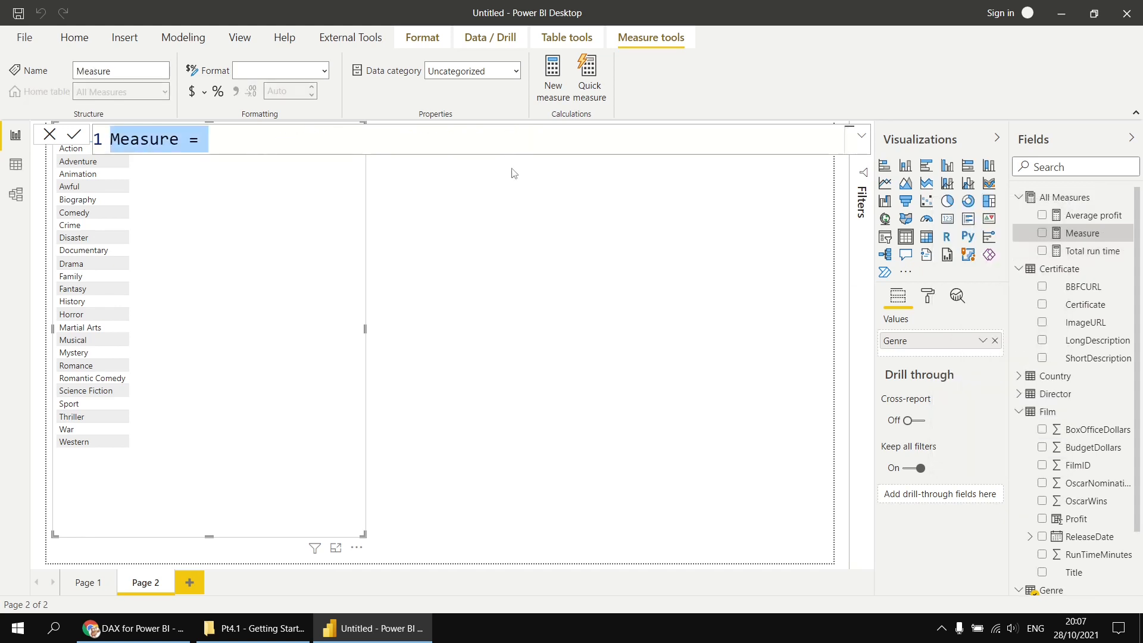
key("ctrl+v")
double_click(136, 140)
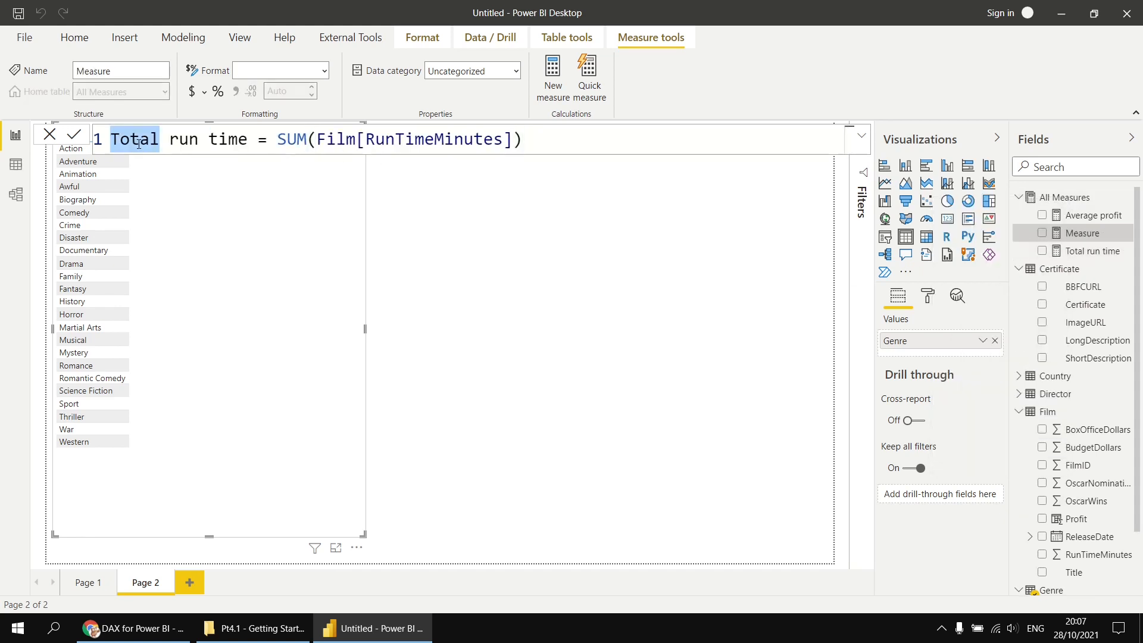
type("Ac")
key("BackSpace")
type("vg")
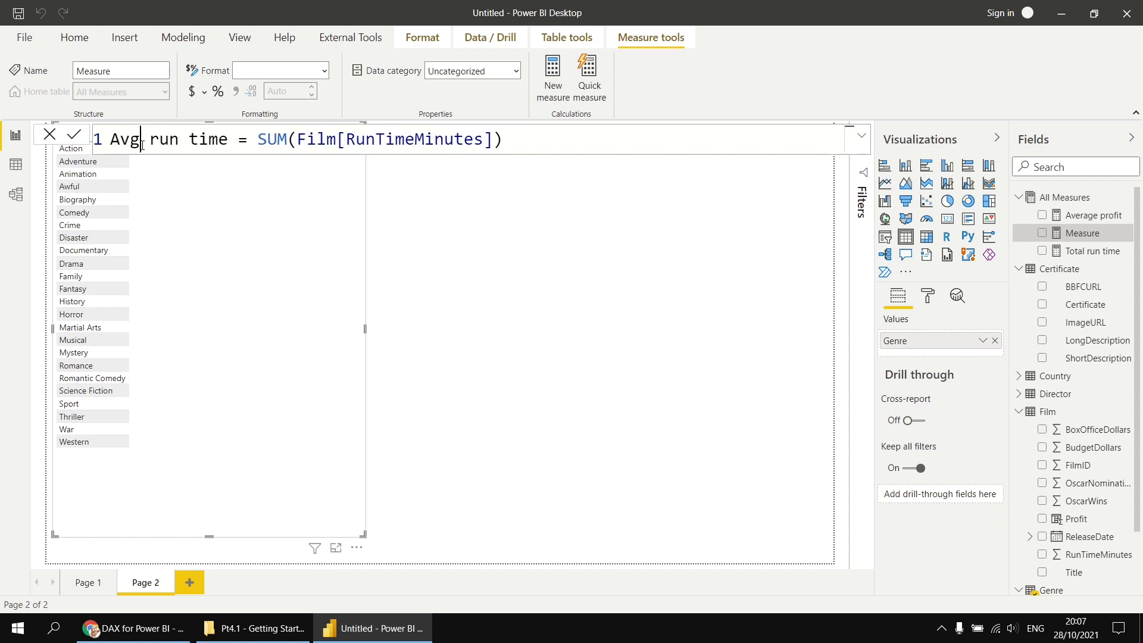
double_click(287, 136)
type("Aver")
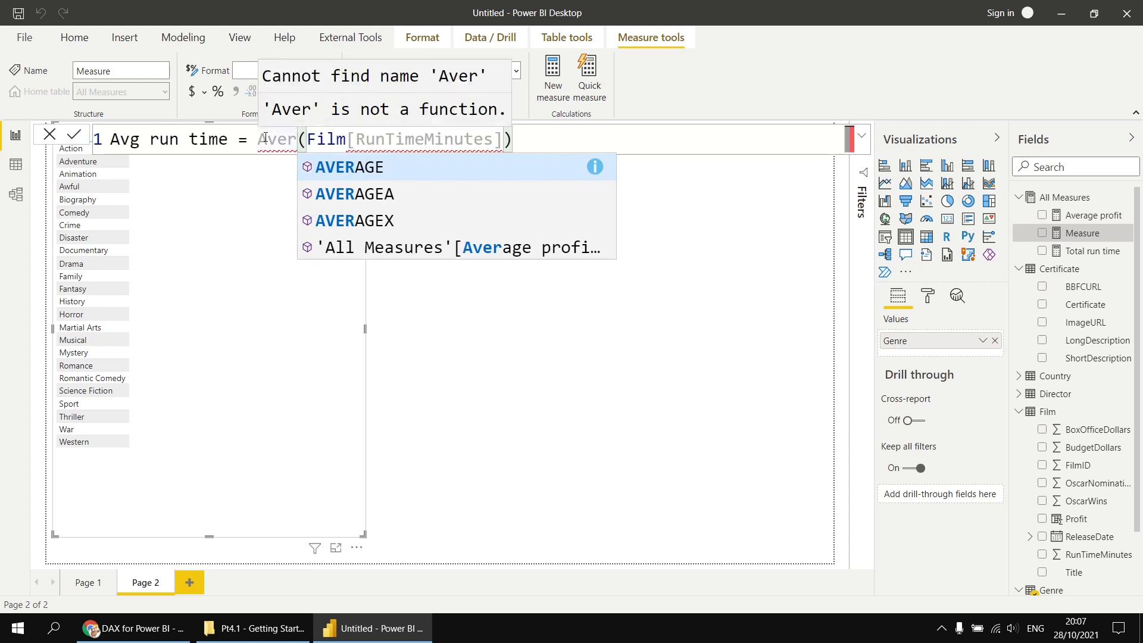
key("Tab")
left_click(566, 138)
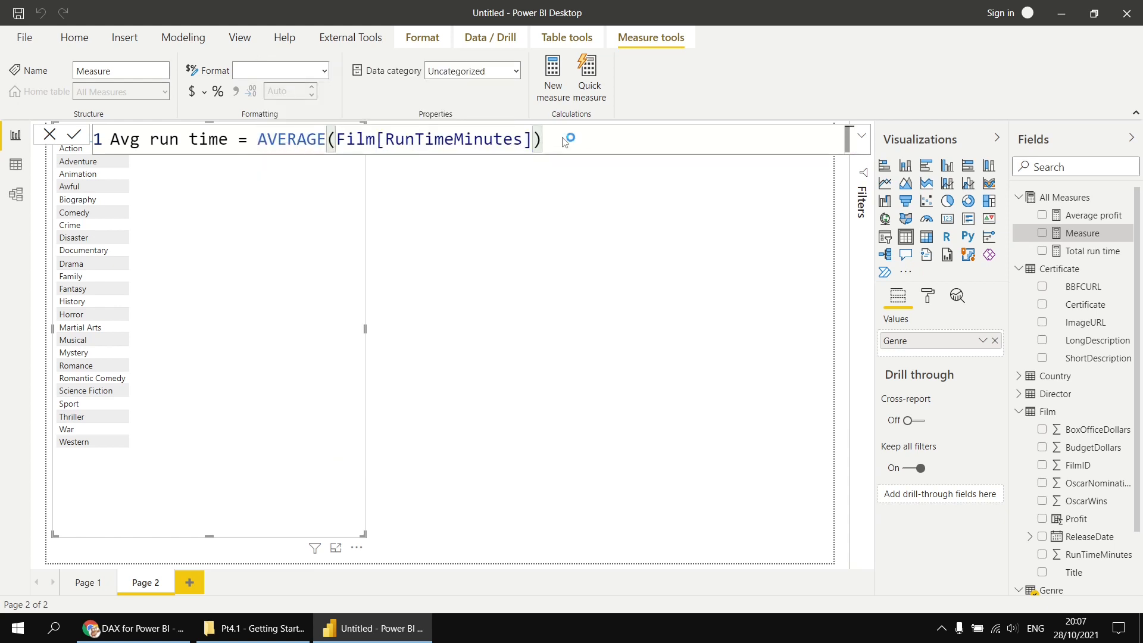
Create the measure Min run time = MIN(Film[RunTimeMinutes]) in All Measures by adapting the copied total run time formula.
right_click(1053, 202)
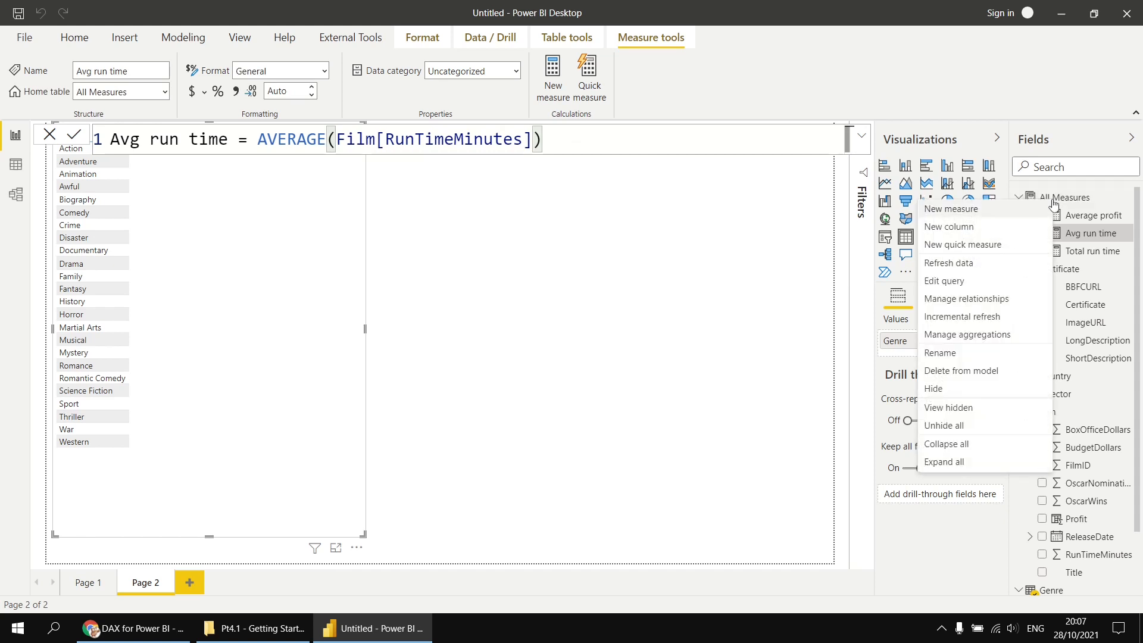
left_click(949, 213)
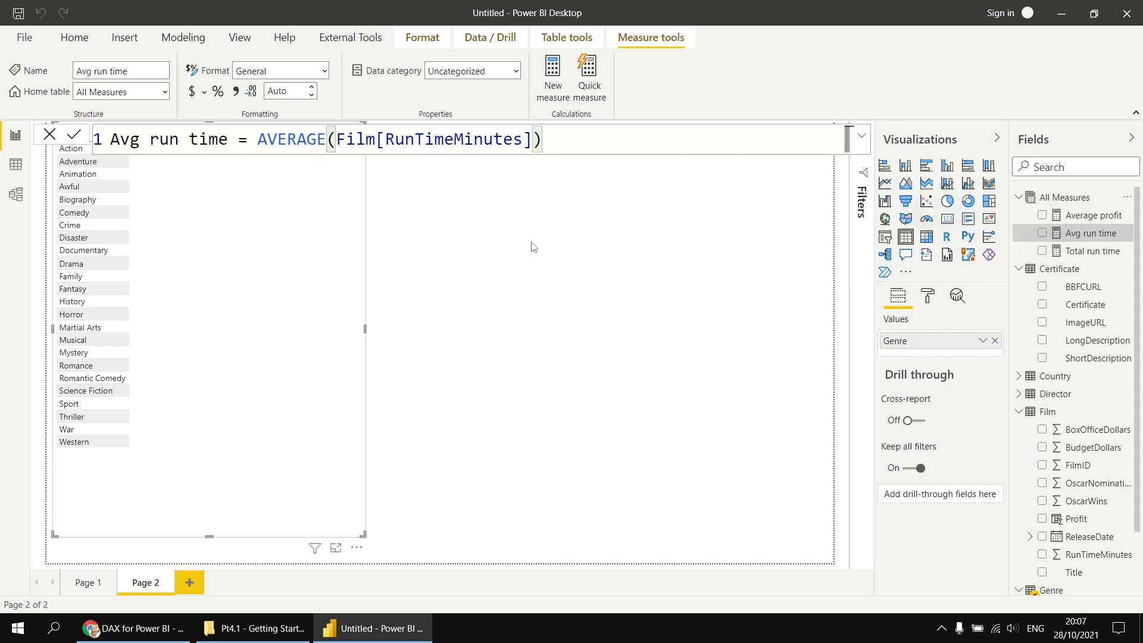
key("ctrl+v")
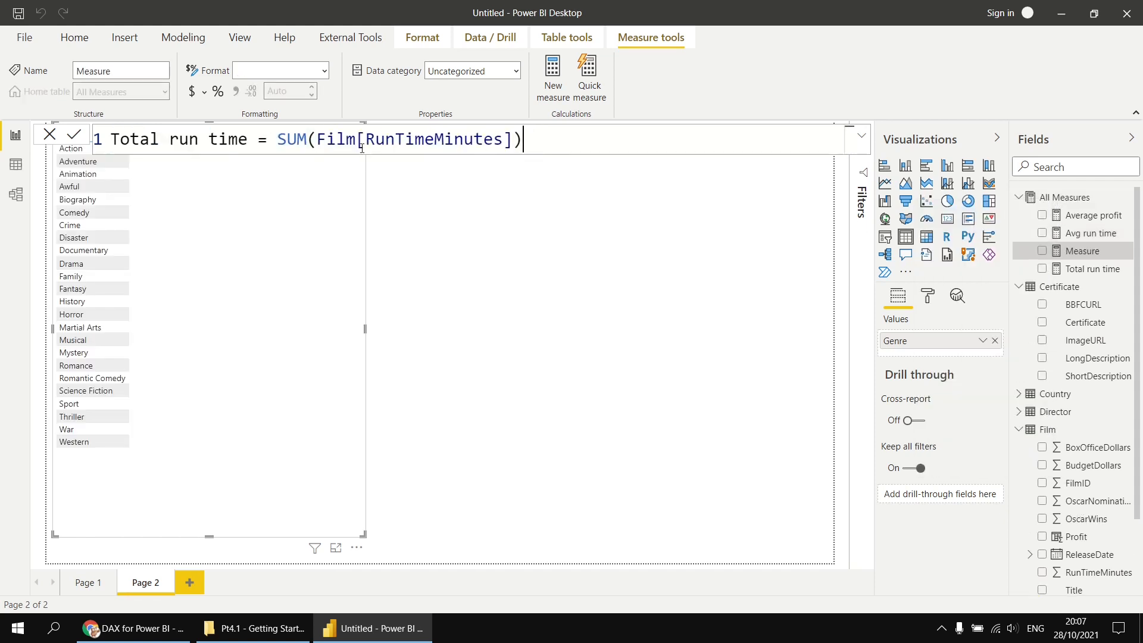
double_click(127, 142)
type("Min")
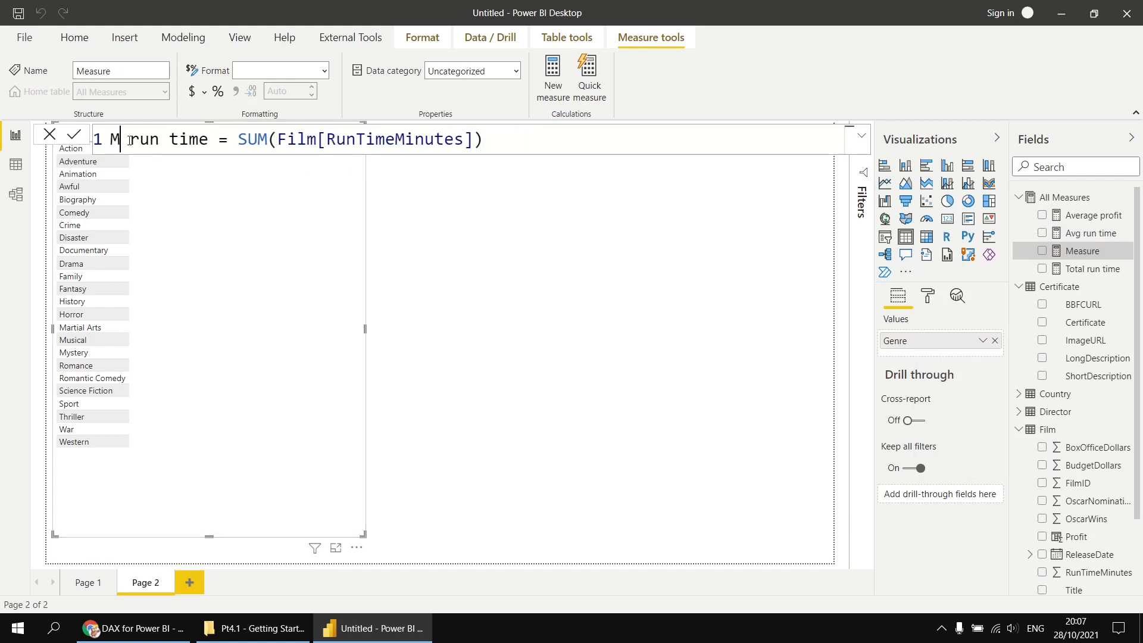
left_click_drag(288, 141, 262, 139)
key("BackSpace")
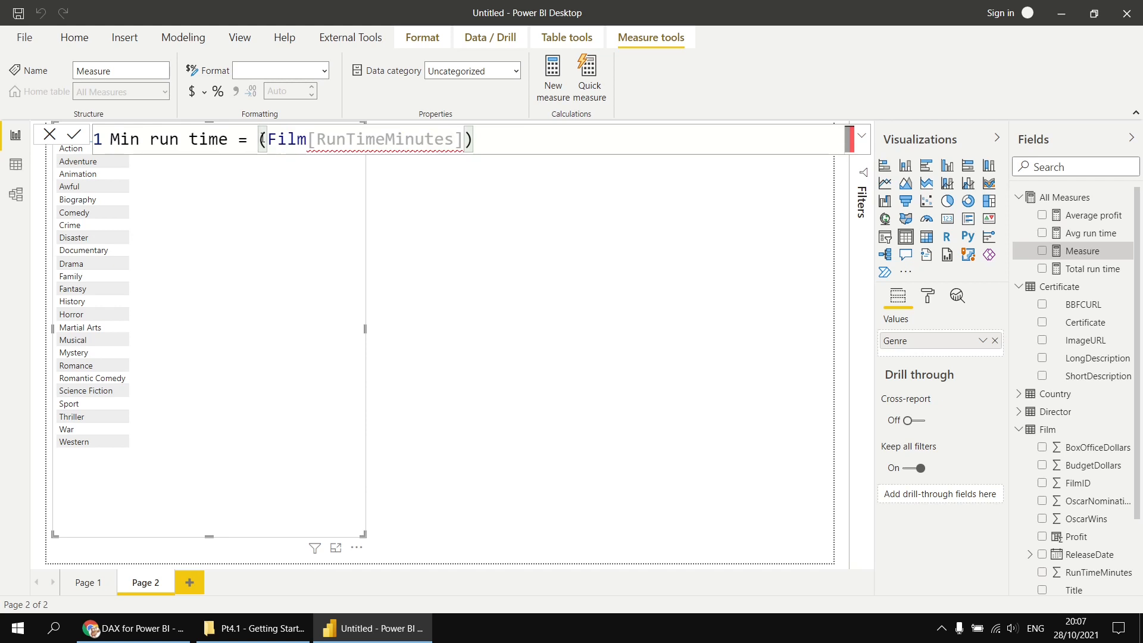
type("Min")
key("Tab")
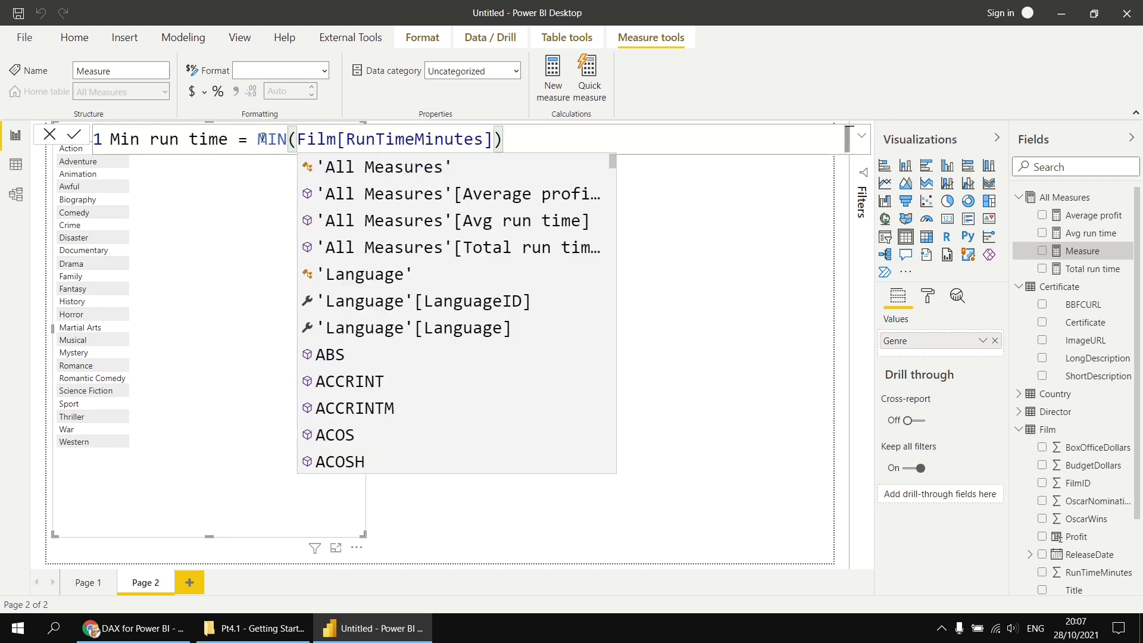
type("MIN(")
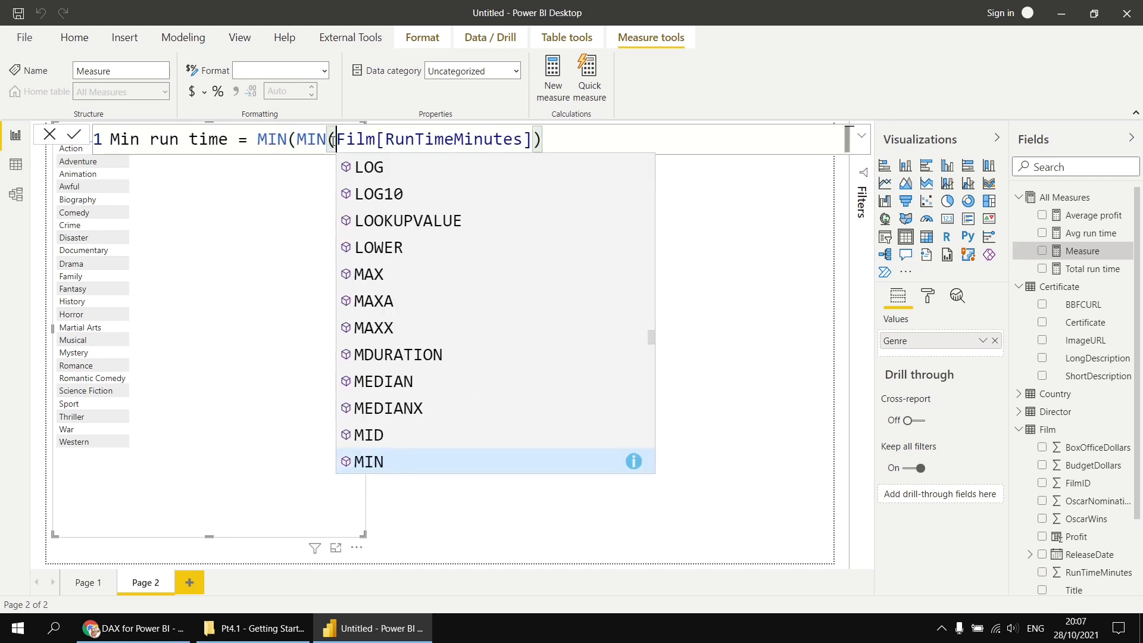
left_click_drag(332, 138, 298, 139)
key("BackSpace")
left_click(528, 139)
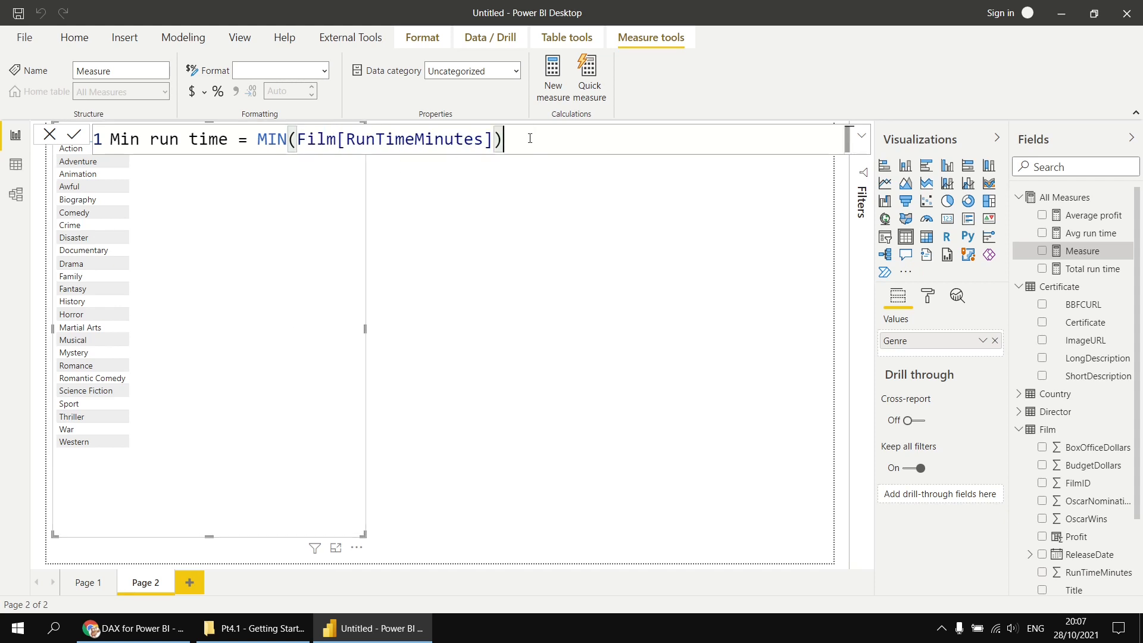
key("Return")
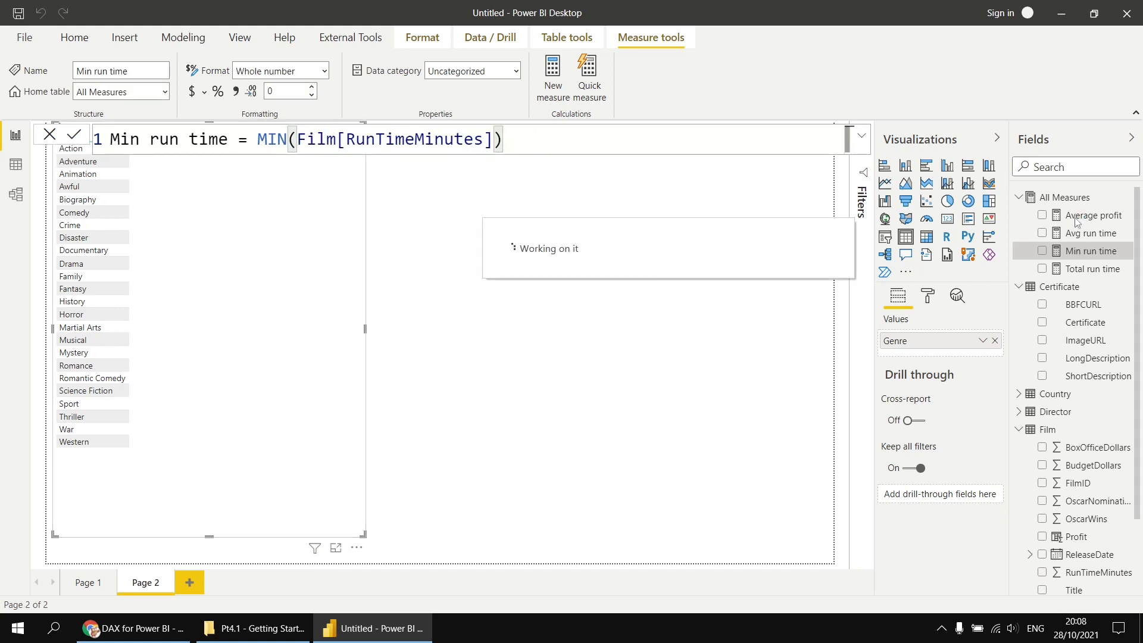
Create the measure Max run time = MAX(Film[RunTimeMinutes]) in All Measures by adapting the copied total run time formula.
right_click(1063, 204)
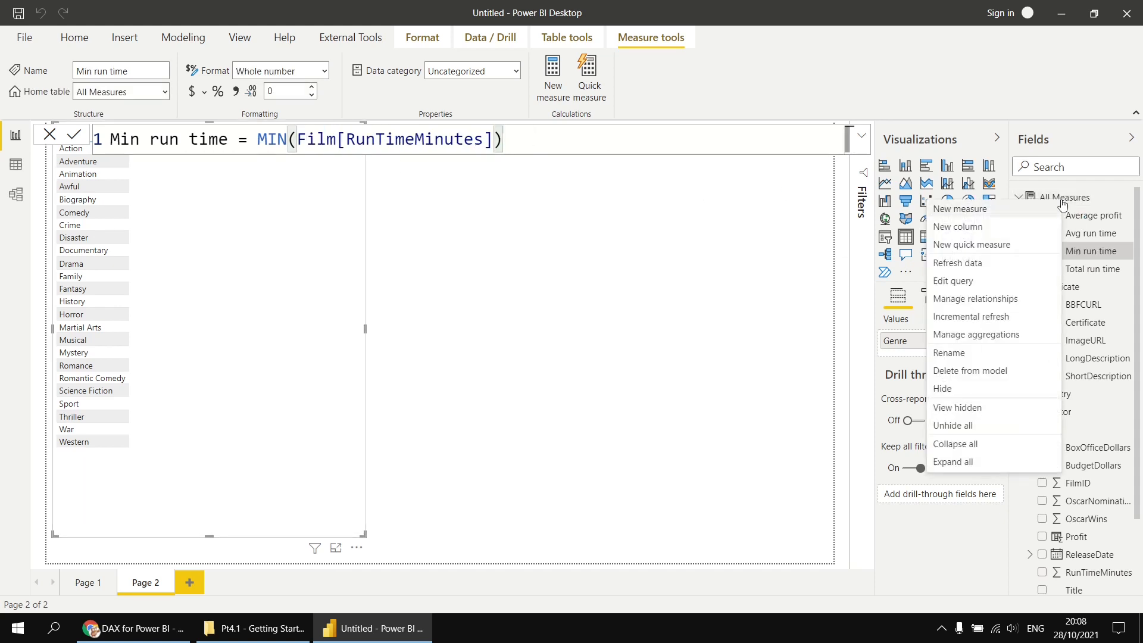
key("Escape")
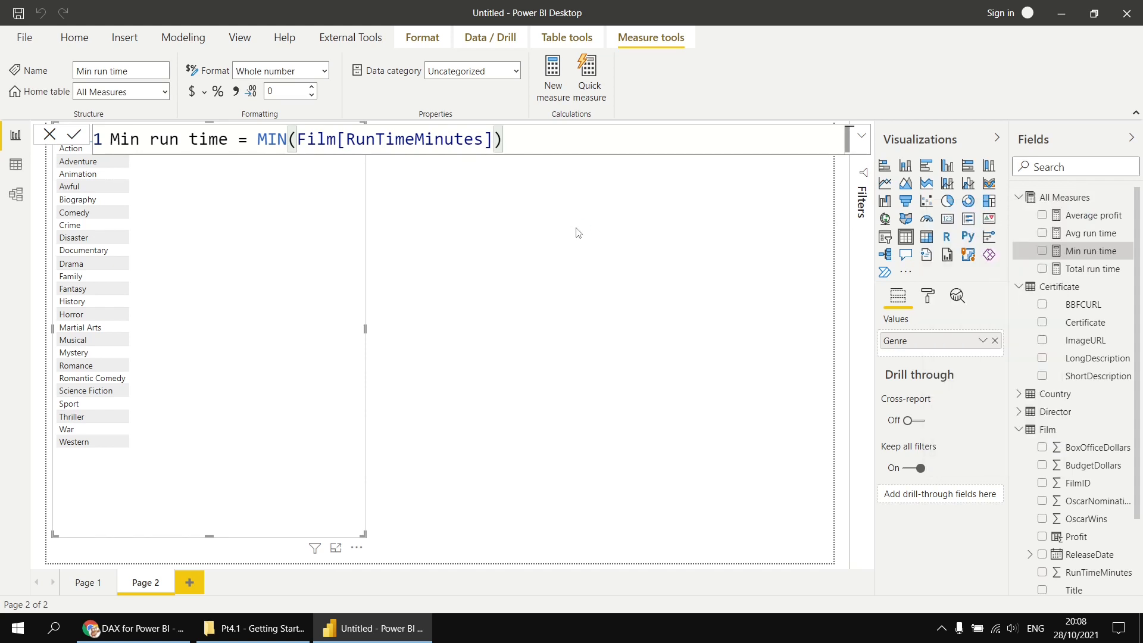
key("ctrl+v")
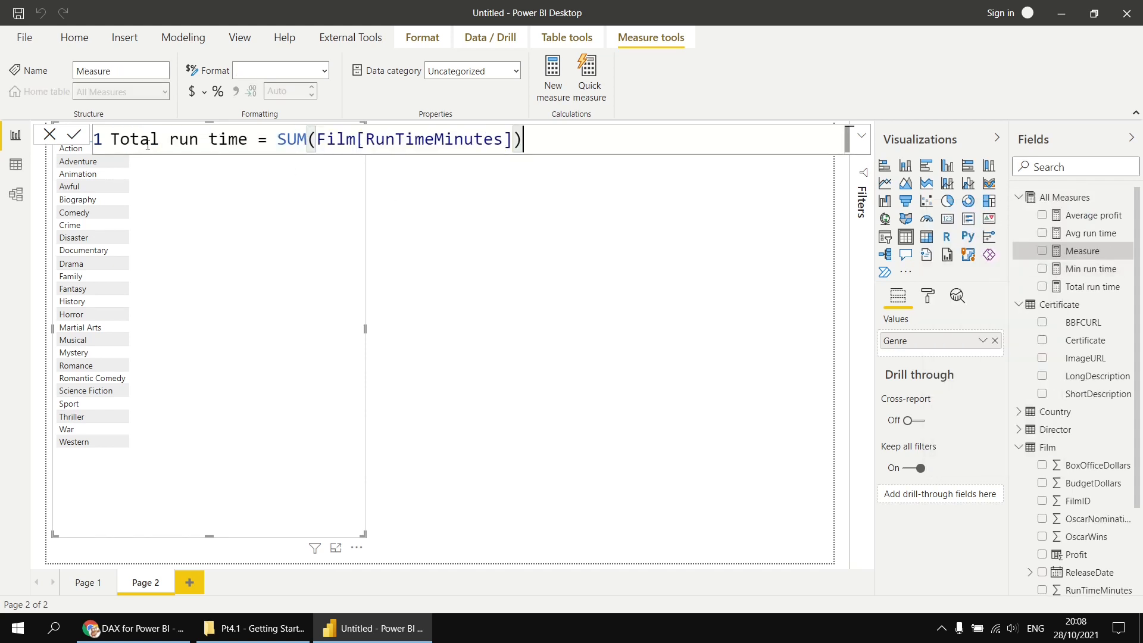
double_click(148, 141)
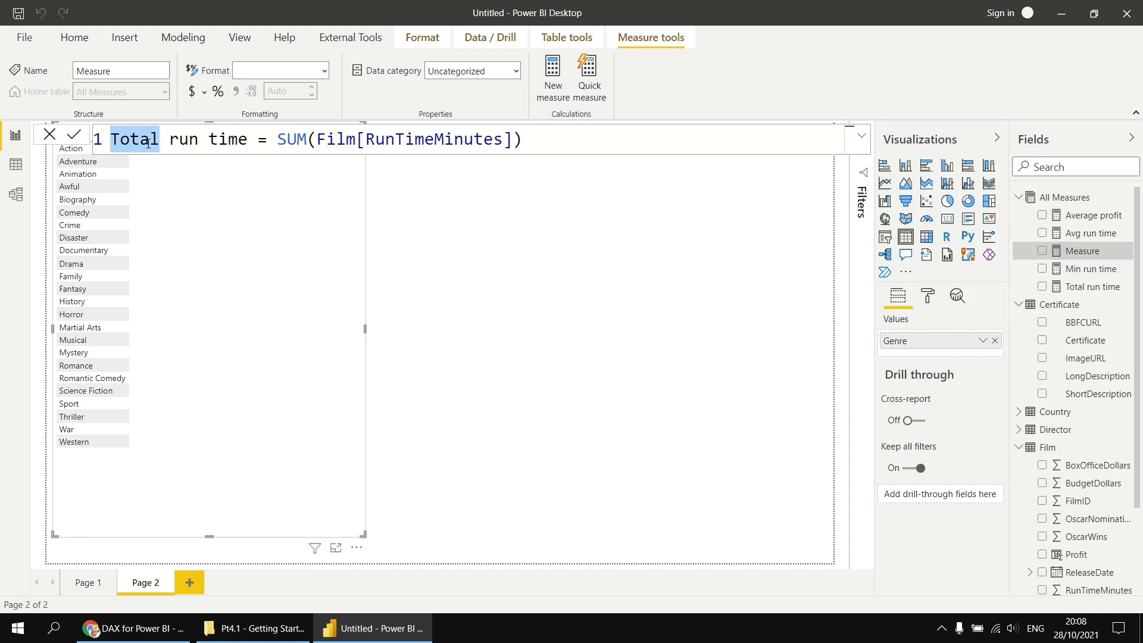
type("Max")
left_click(258, 140)
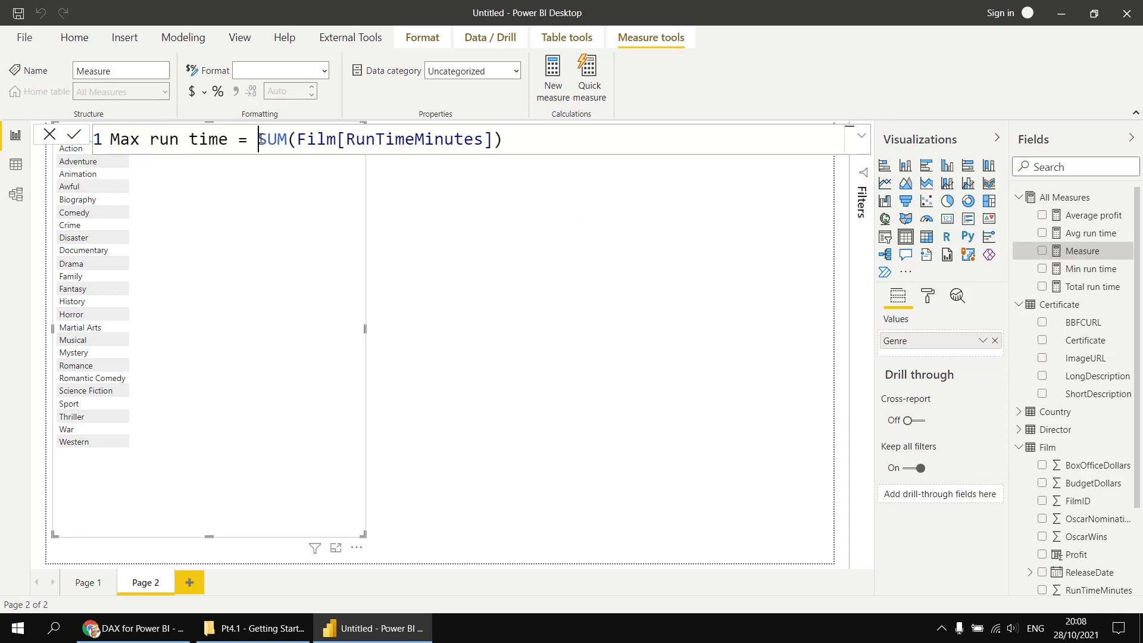
left_click_drag(259, 140, 288, 140)
key("BackSpace")
type("MAX")
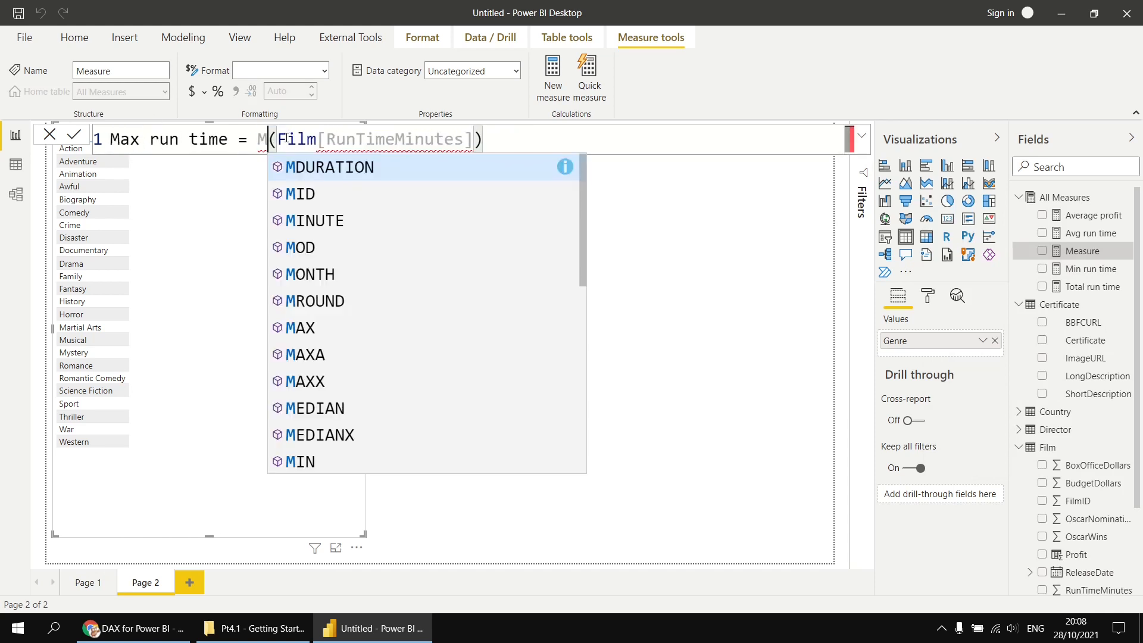
left_click(541, 138)
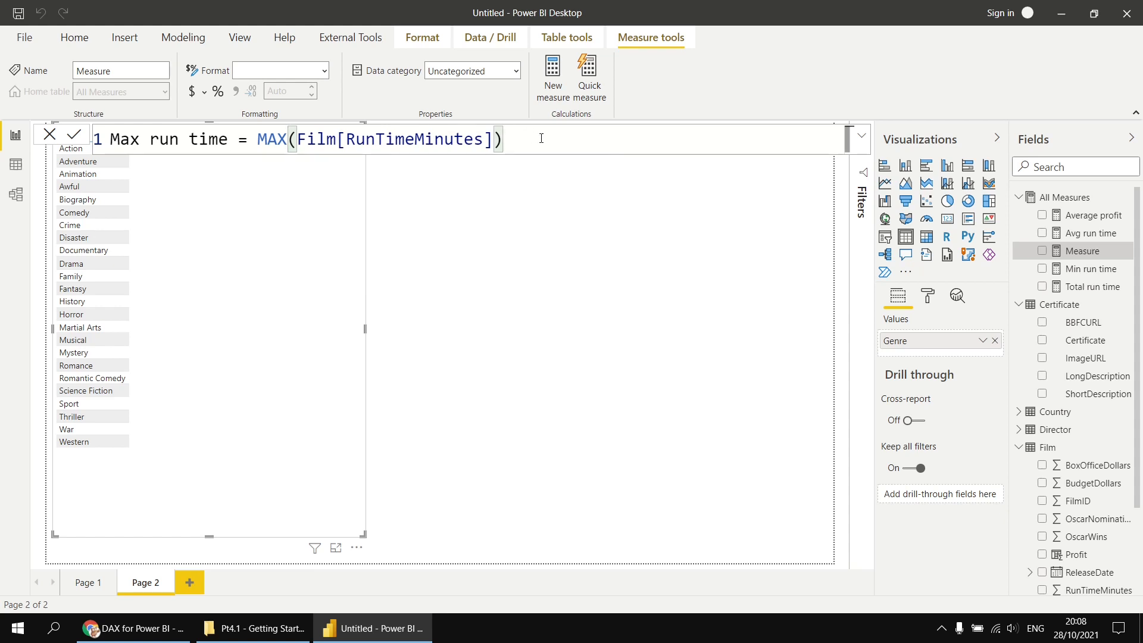
key("Return")
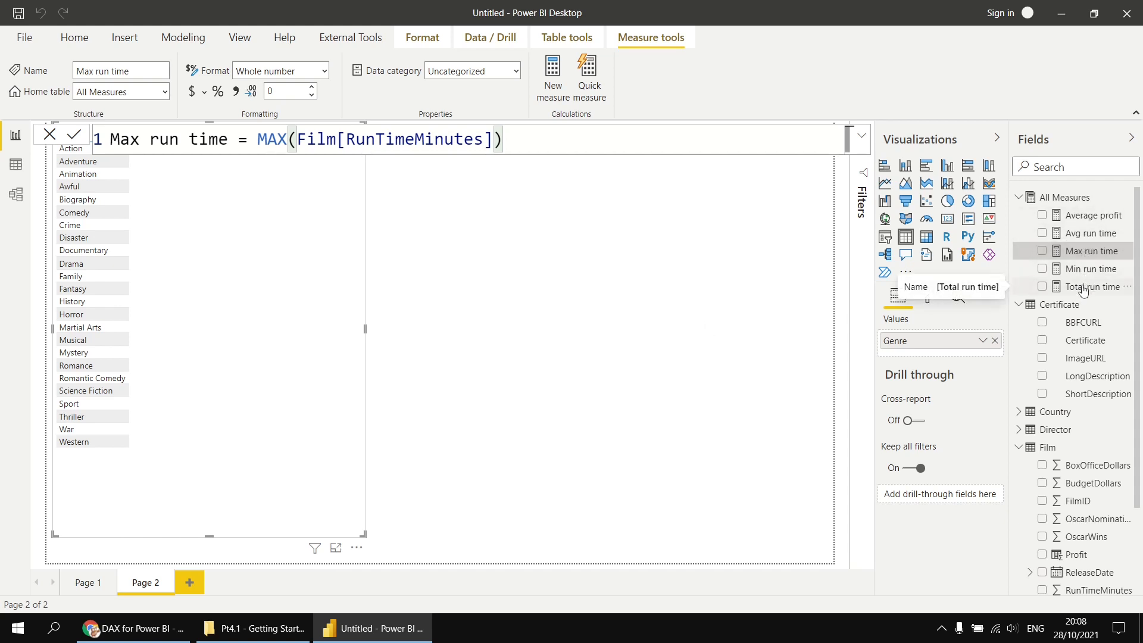
Add the Total run time, Avg run time, Min run time and Max run time measures to the genre table in that order.
left_click_drag(1042, 314, 944, 357)
left_click_drag(1087, 236, 955, 368)
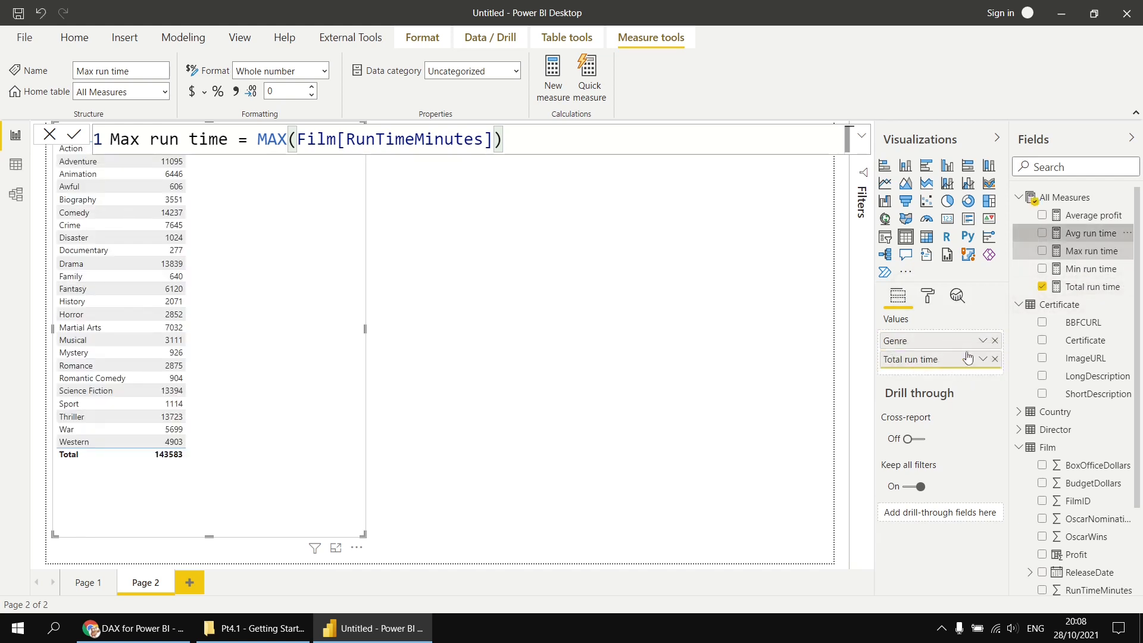
left_click_drag(1087, 269, 970, 387)
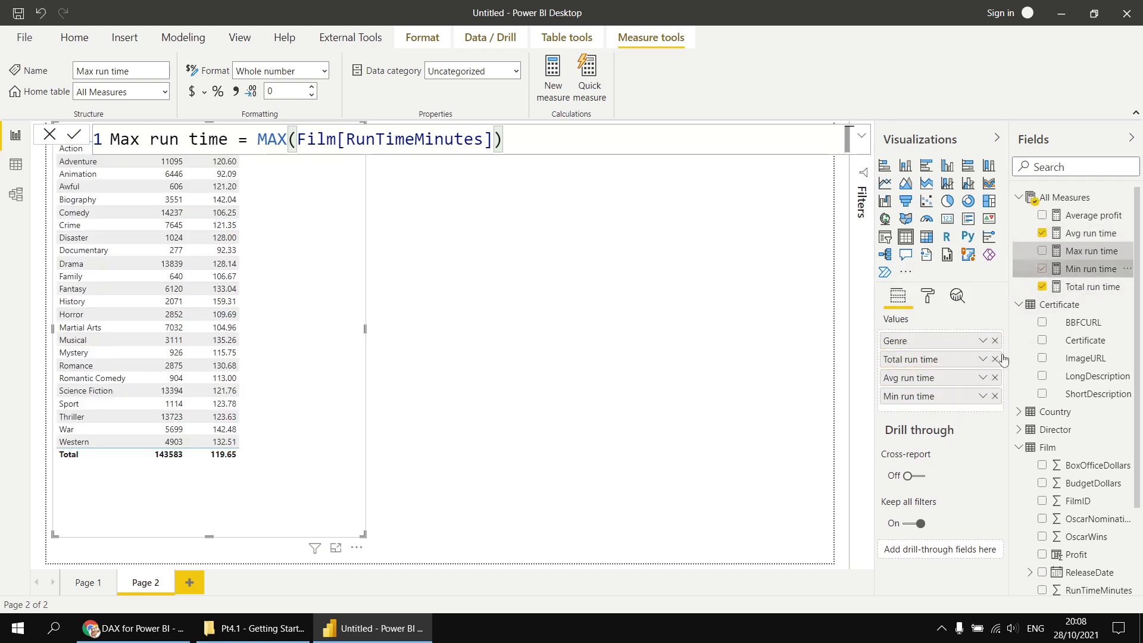
left_click_drag(1081, 253, 952, 407)
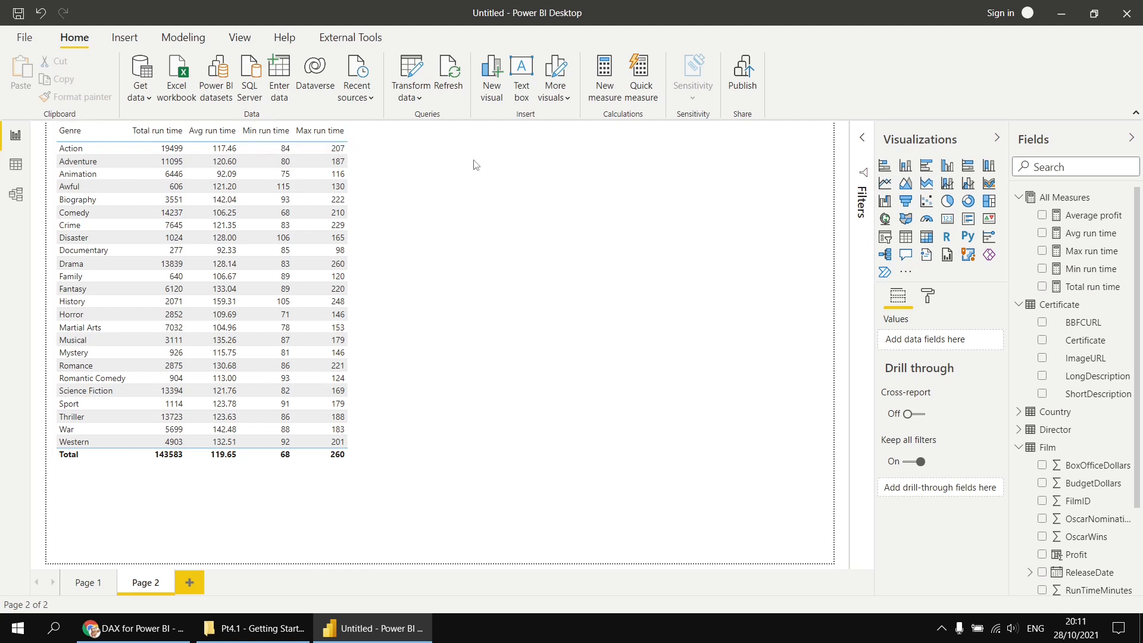
Create the measure Run time range = [Max run time] - [Min run time] in the All Measures table.
right_click(1065, 203)
left_click(985, 210)
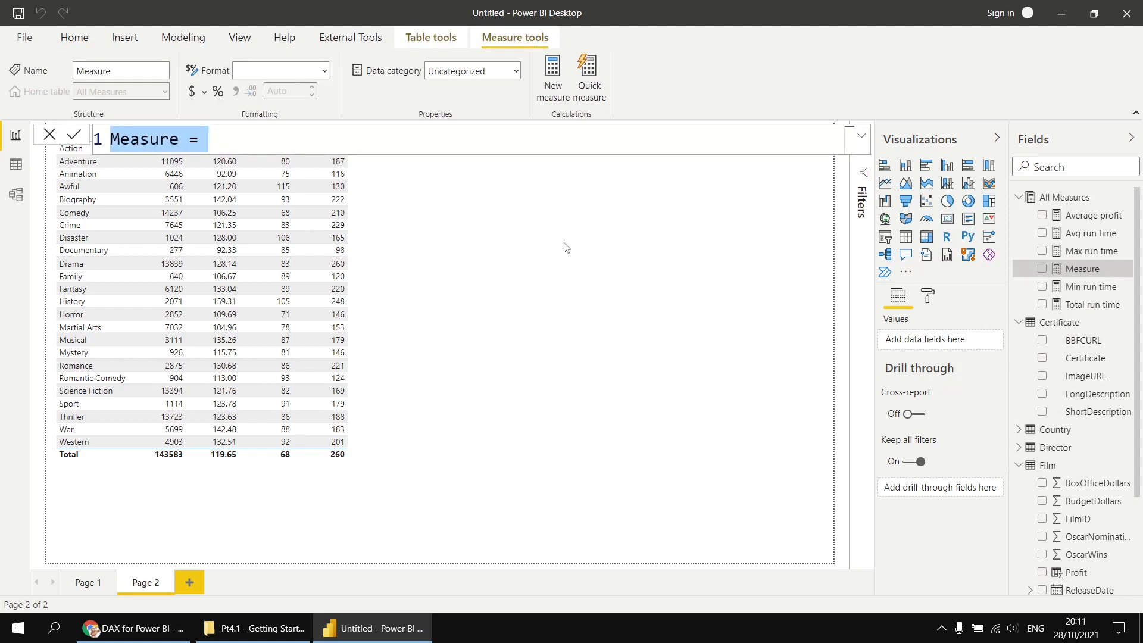
type("Run time ta")
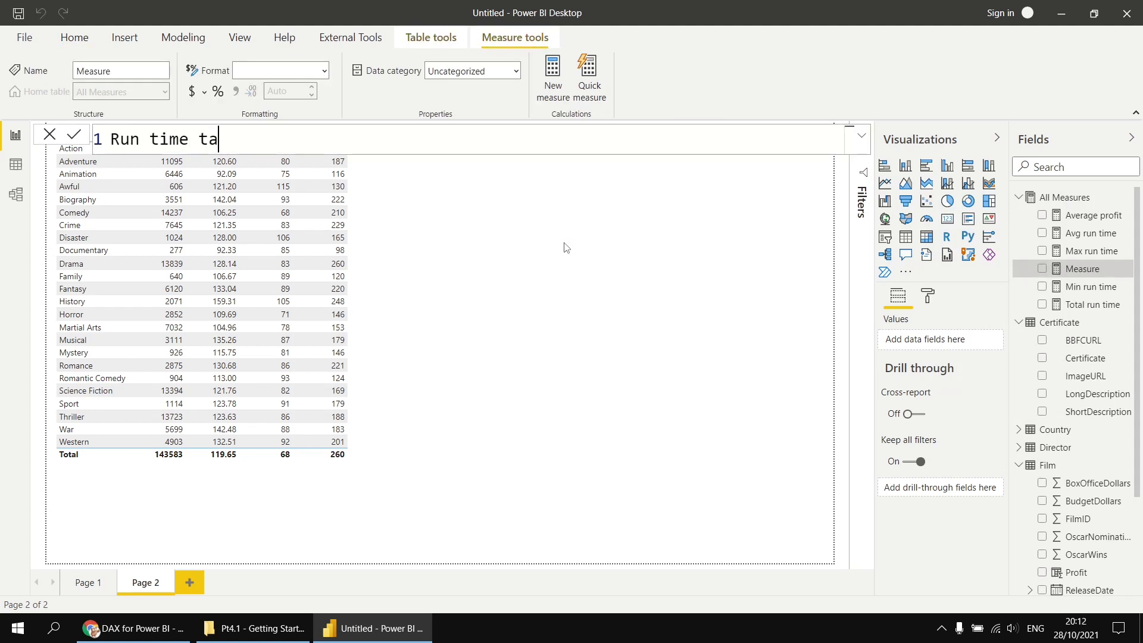
key("BackSpace")
key("BackSpace")
type("range =")
type("[")
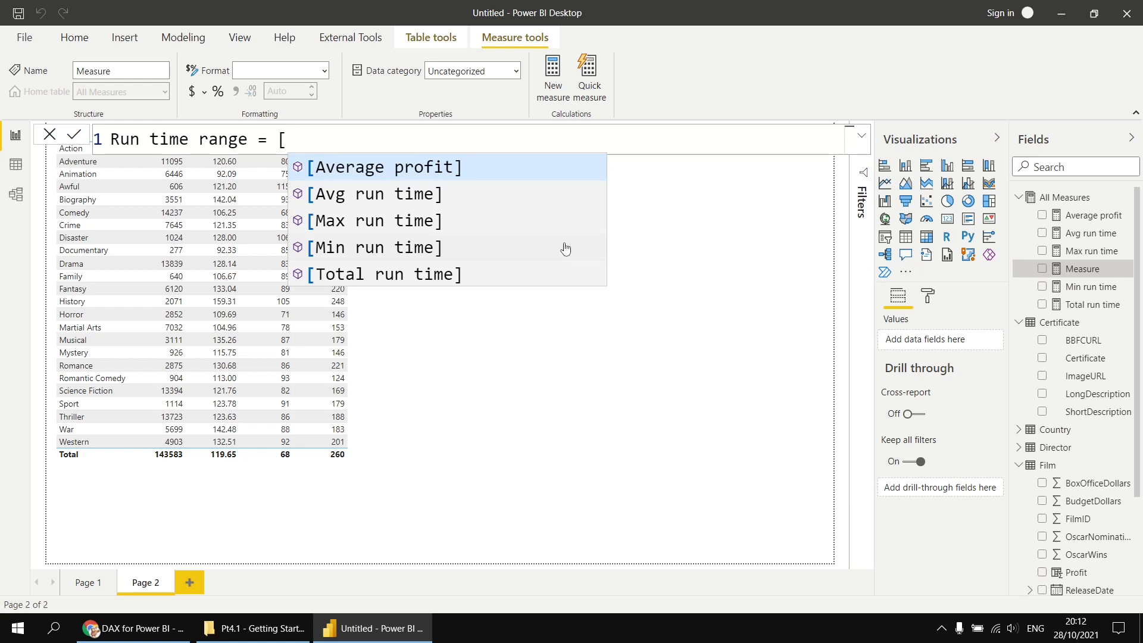
key("Down")
key("Down")
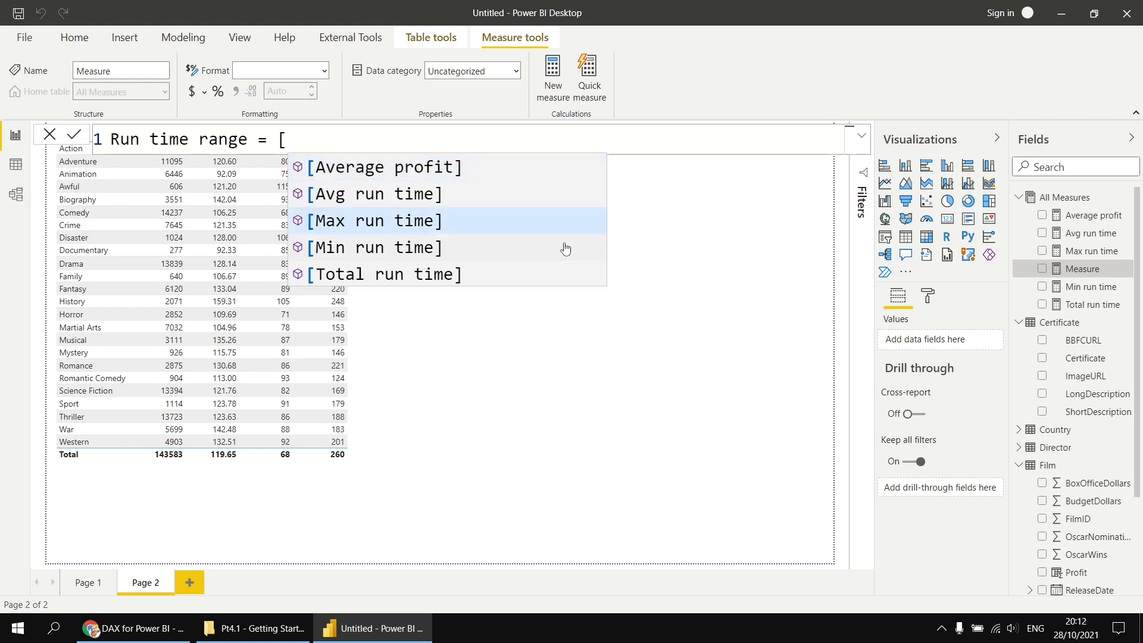
key("Tab")
type("- [m")
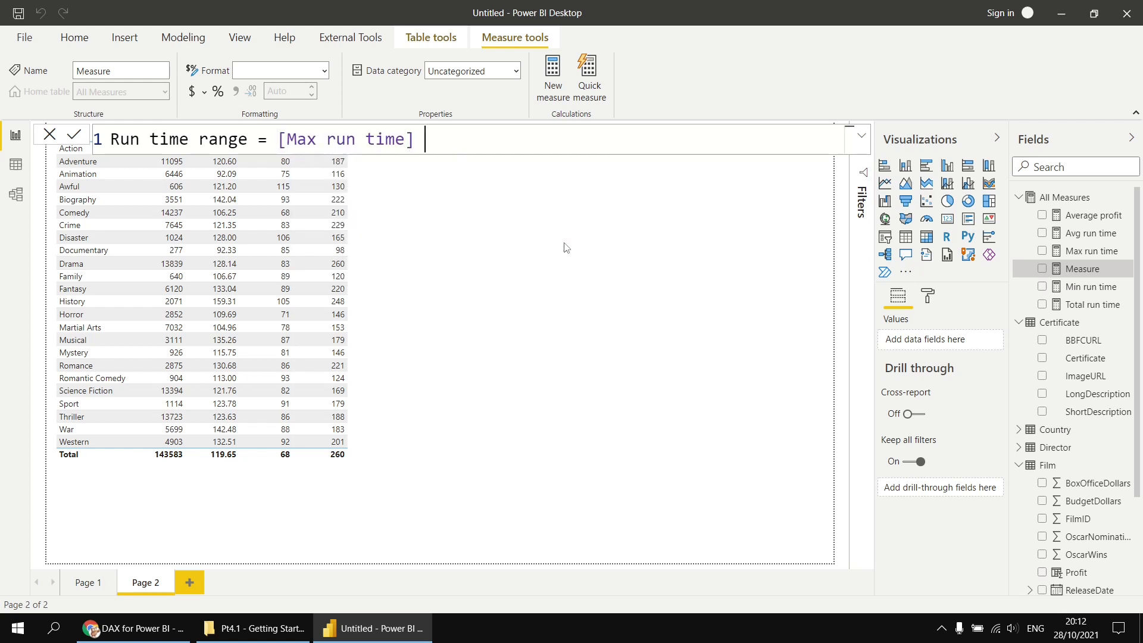
type("in")
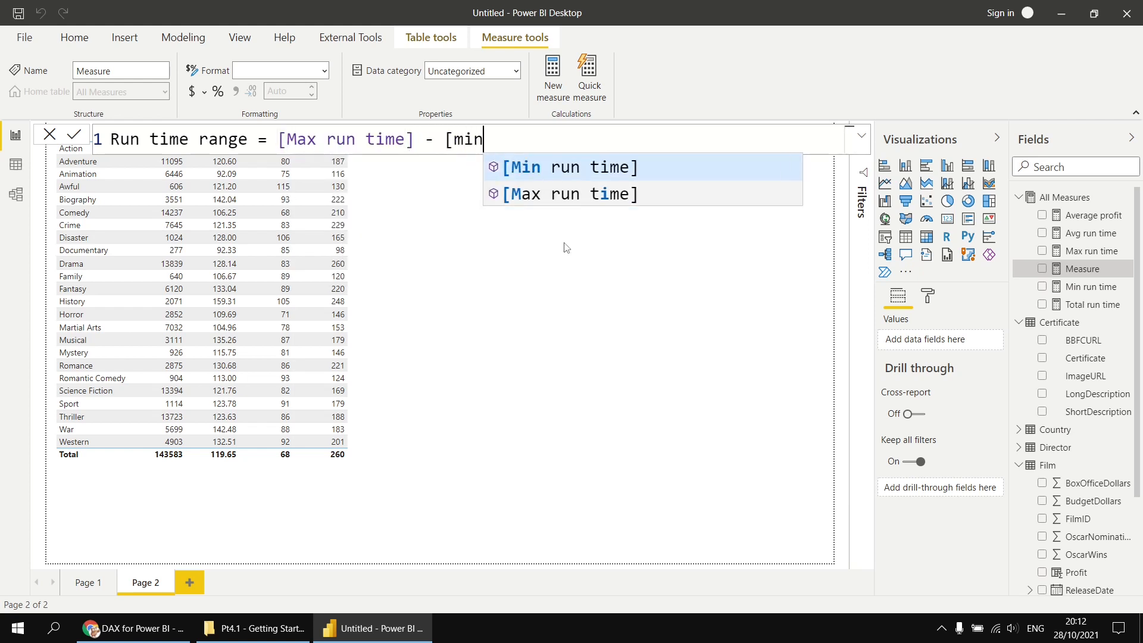
key("Tab")
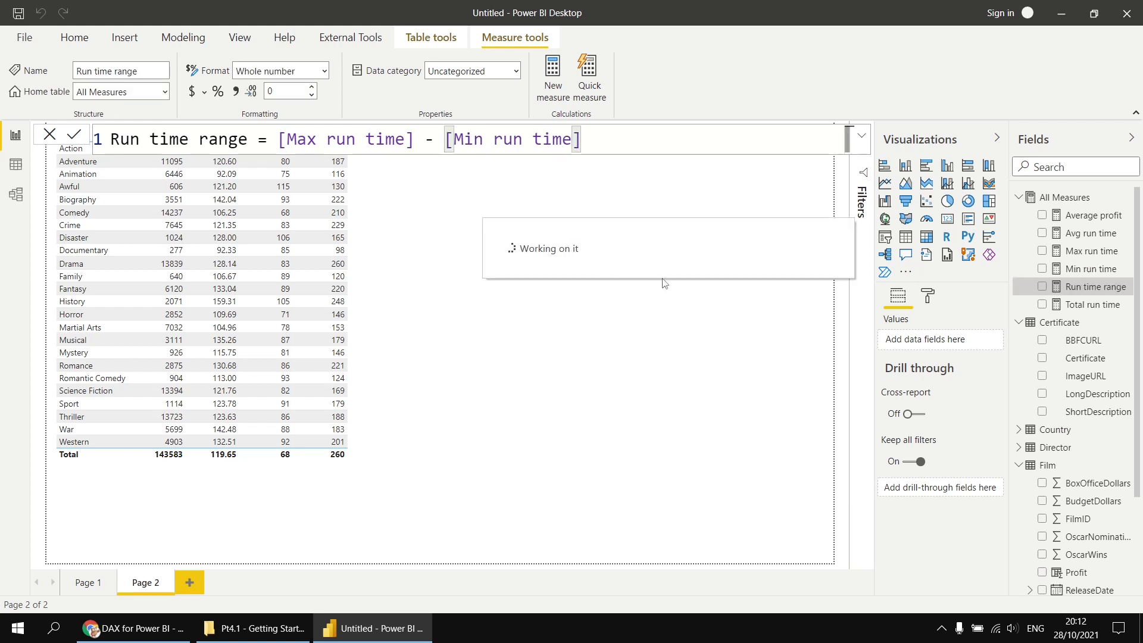
Add the Run time range measure to the genre table and widen the table to fit the extra column.
left_click_drag(1101, 289, 348, 283)
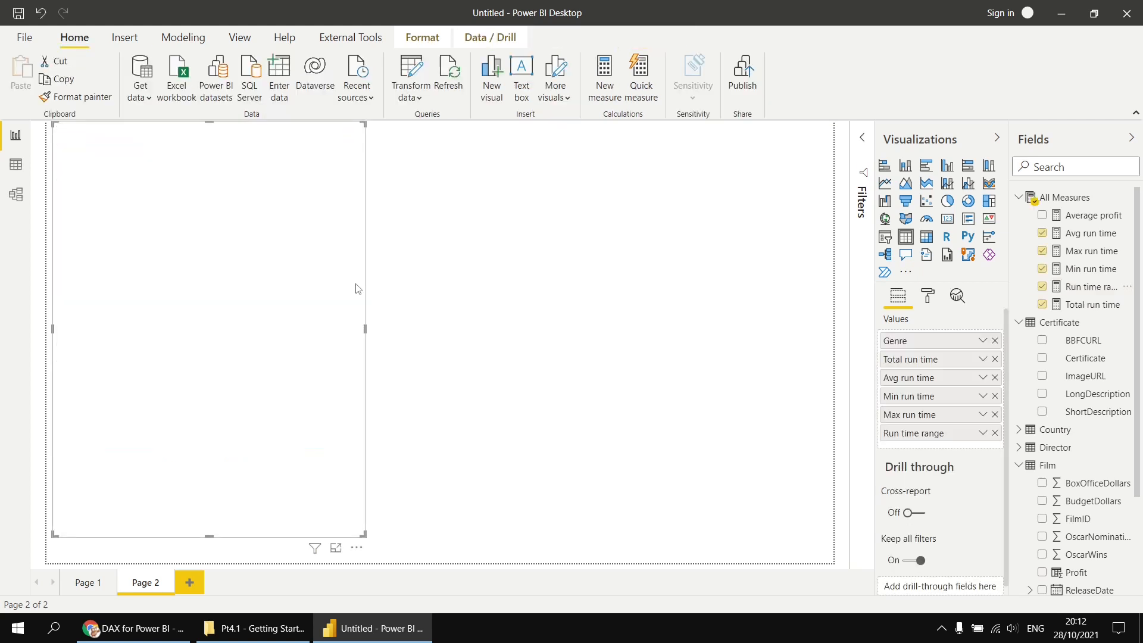
left_click_drag(365, 329, 454, 332)
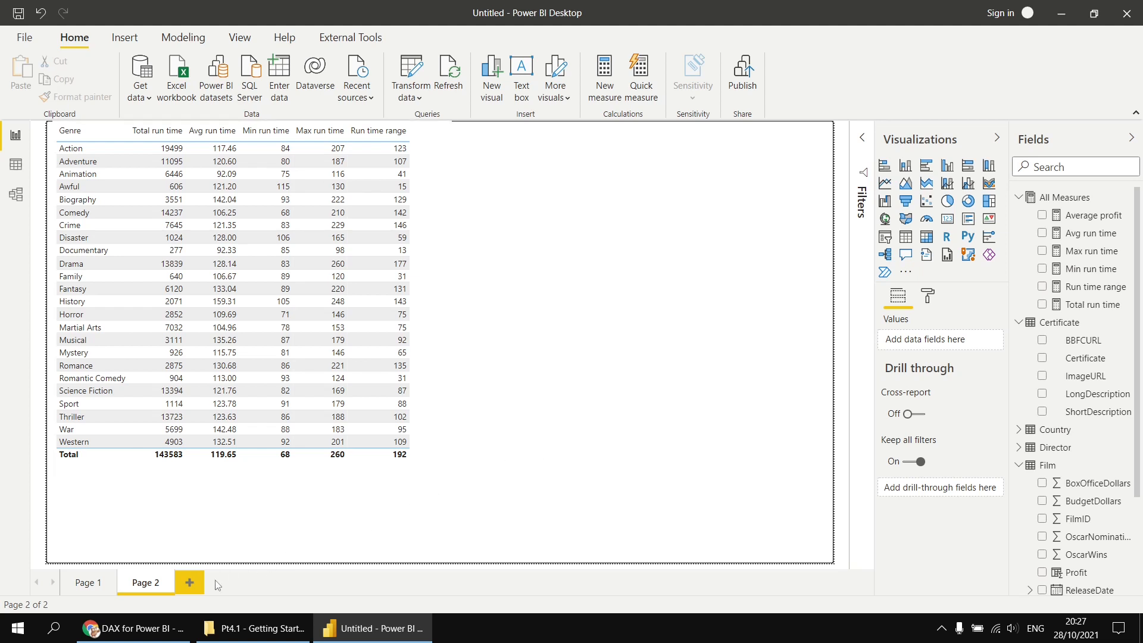
Add a new report page with a table of Genre and Avg run time, enlarged to the full page height.
left_click(193, 584)
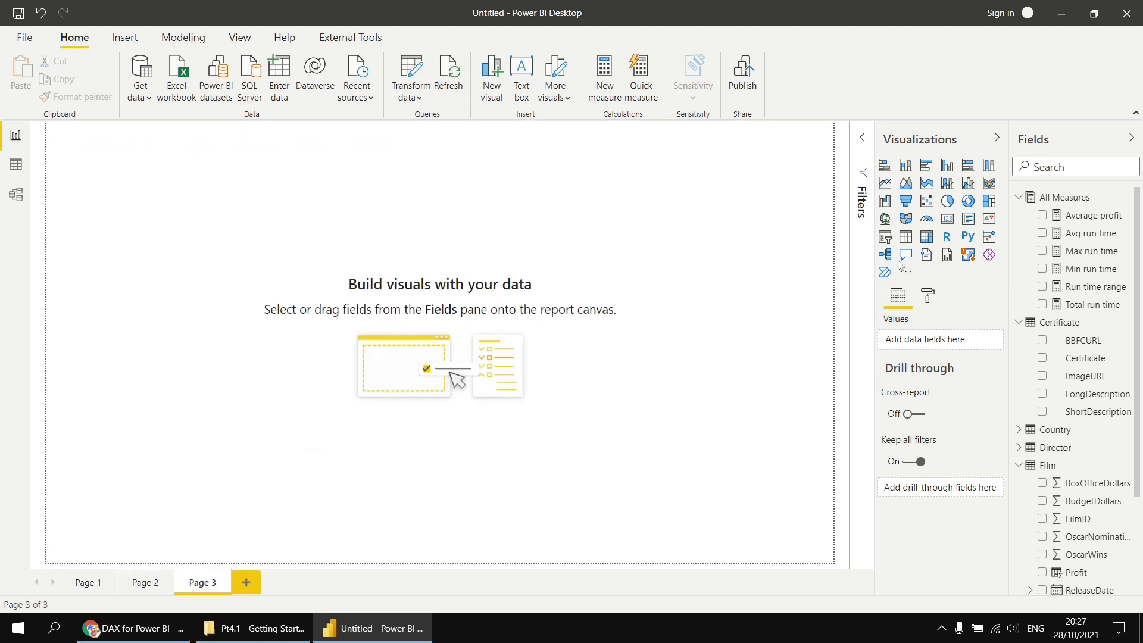
left_click(906, 236)
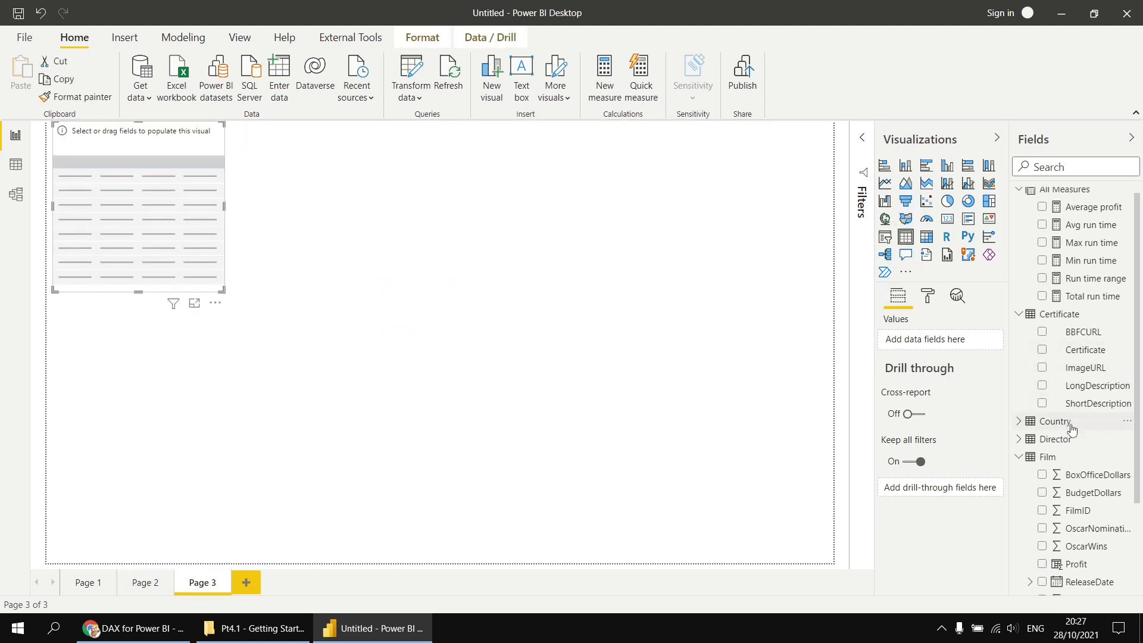
scroll(1072, 417, "down", 3)
left_click(1042, 533)
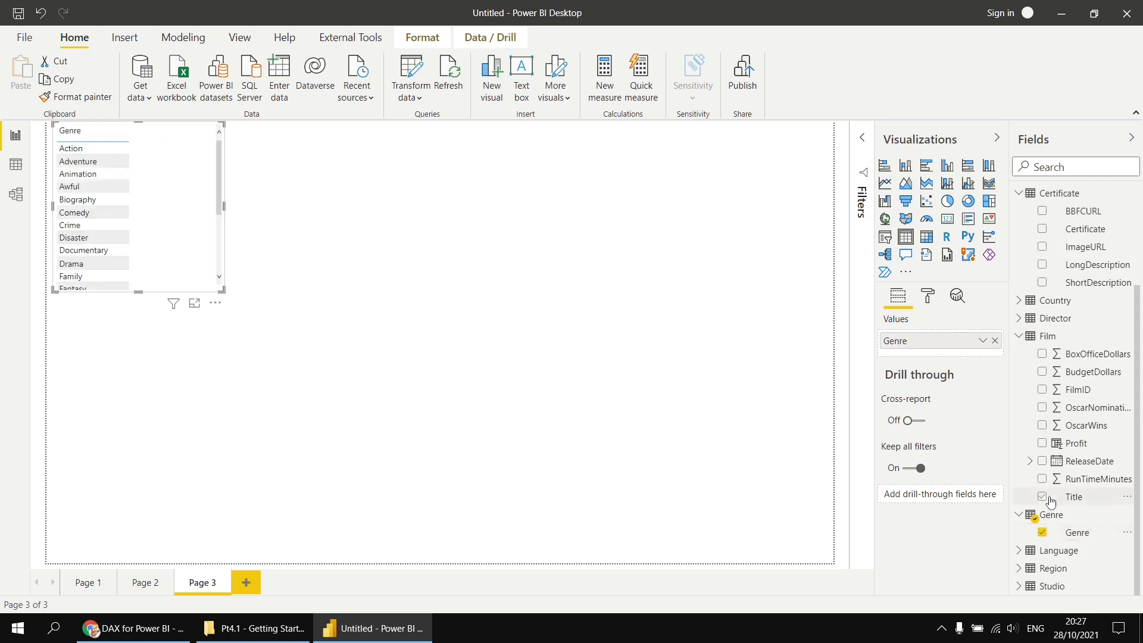
scroll(1051, 503, "up", 3)
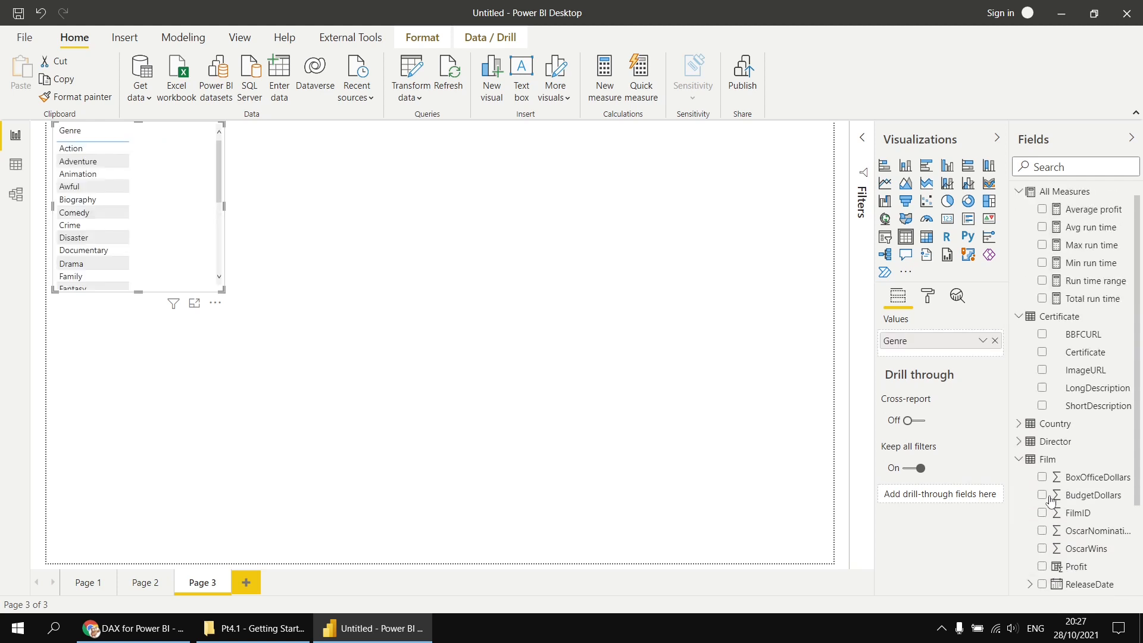
left_click(1042, 233)
left_click_drag(220, 291, 297, 565)
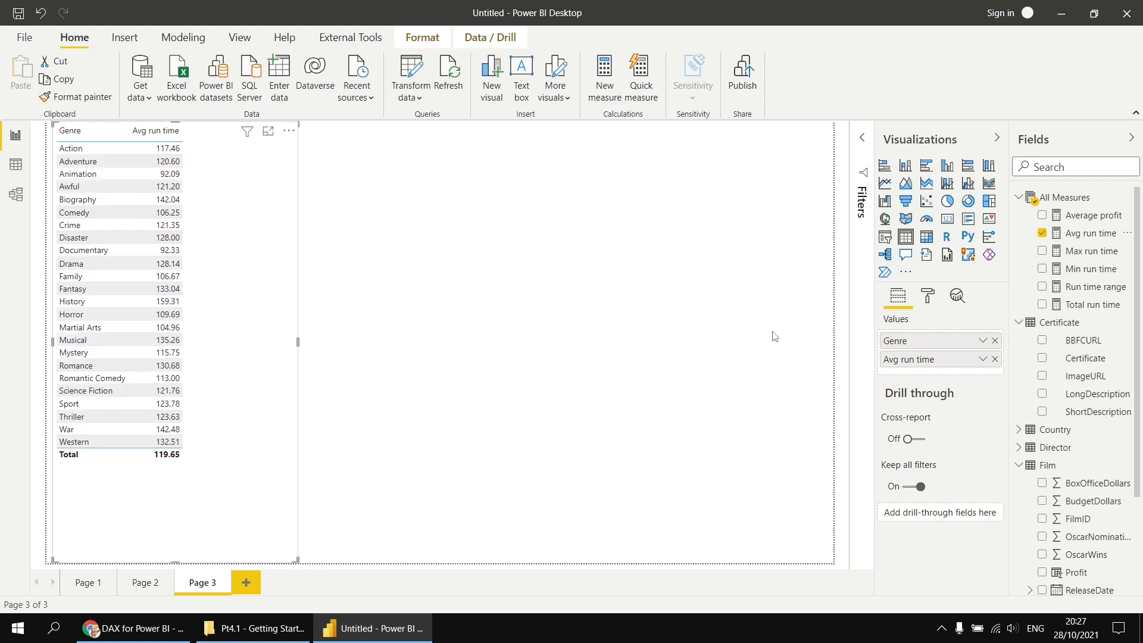
Find the text settings in the genre table's formatting options and set the grid text size to 12 pt.
left_click(929, 298)
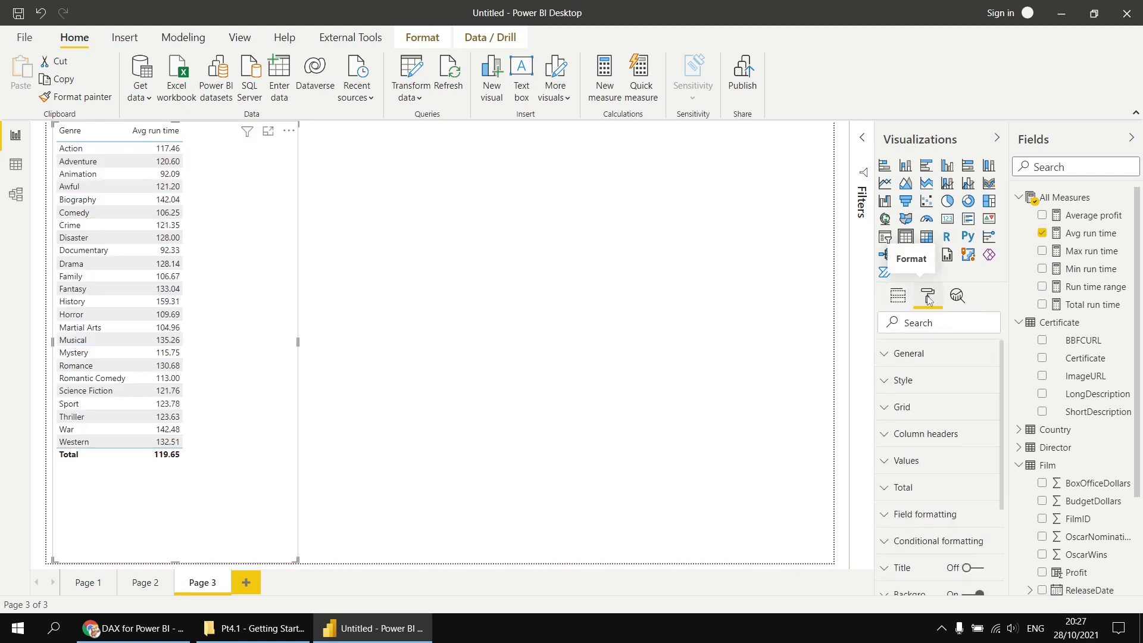
type("tex")
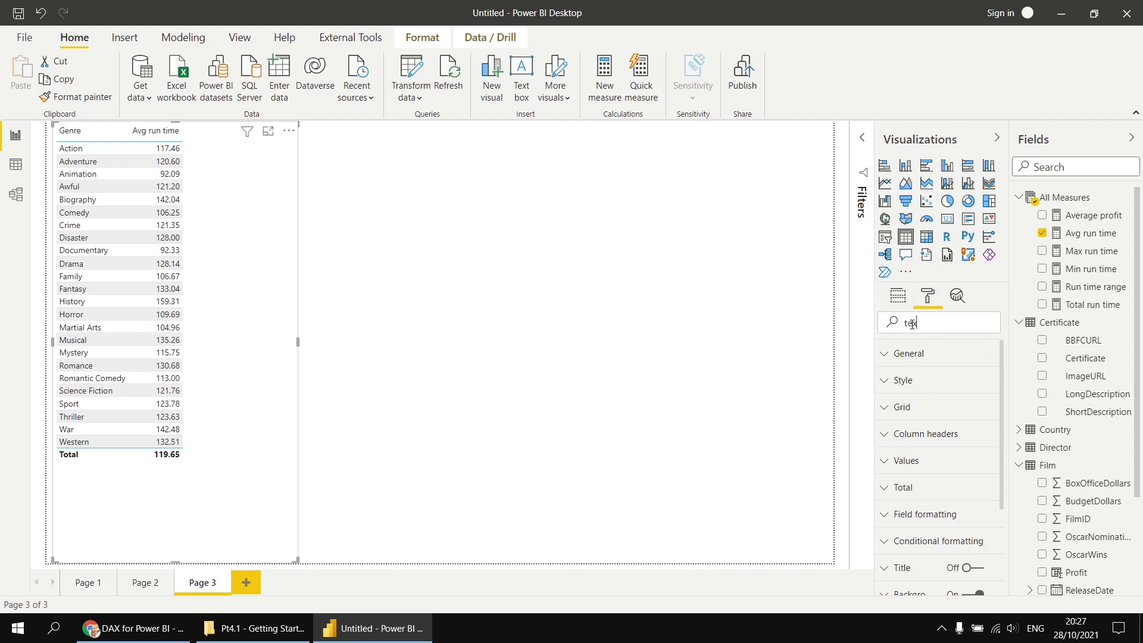
type("t")
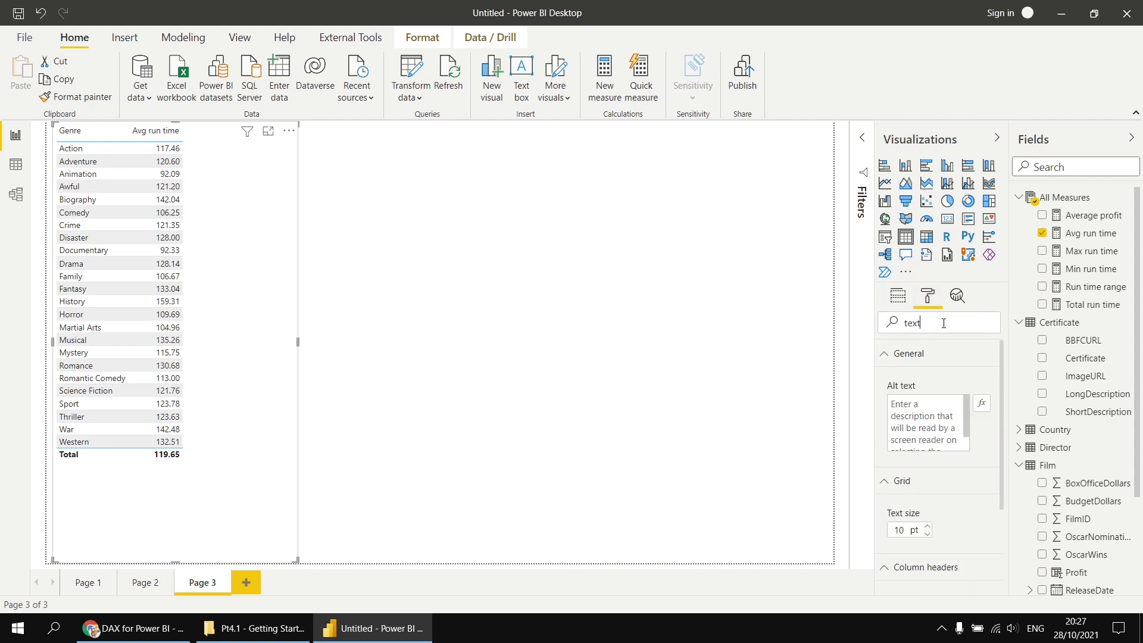
left_click(927, 526)
left_click(928, 526)
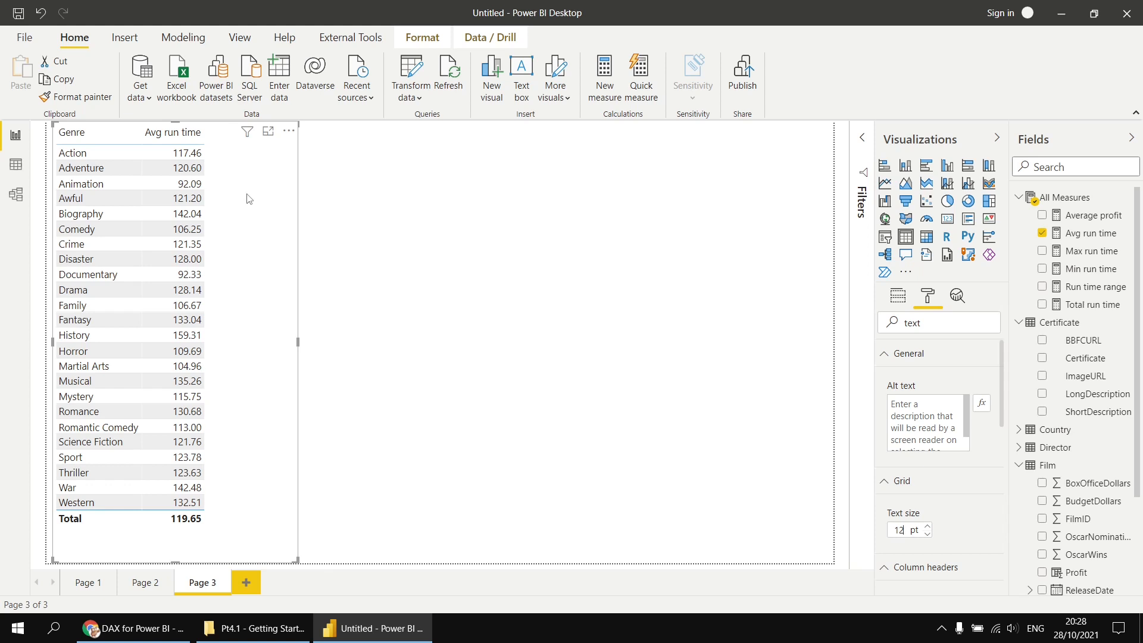
Find the table's color settings and set the grid outline color to the custom orange #EB9603.
double_click(928, 322)
type("c")
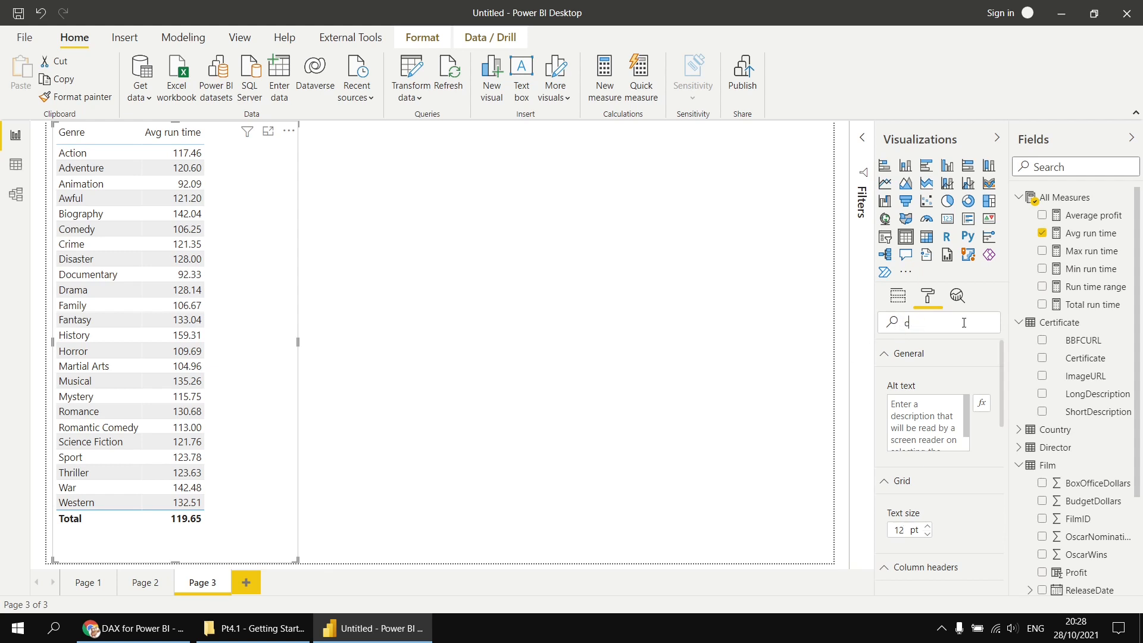
type("olor")
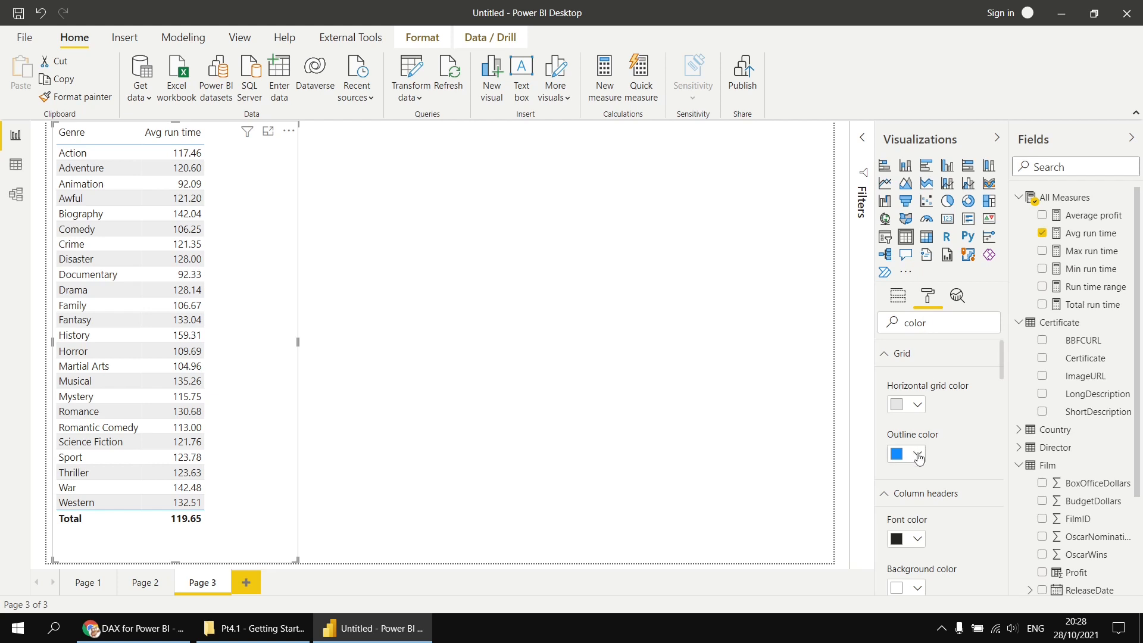
left_click(917, 456)
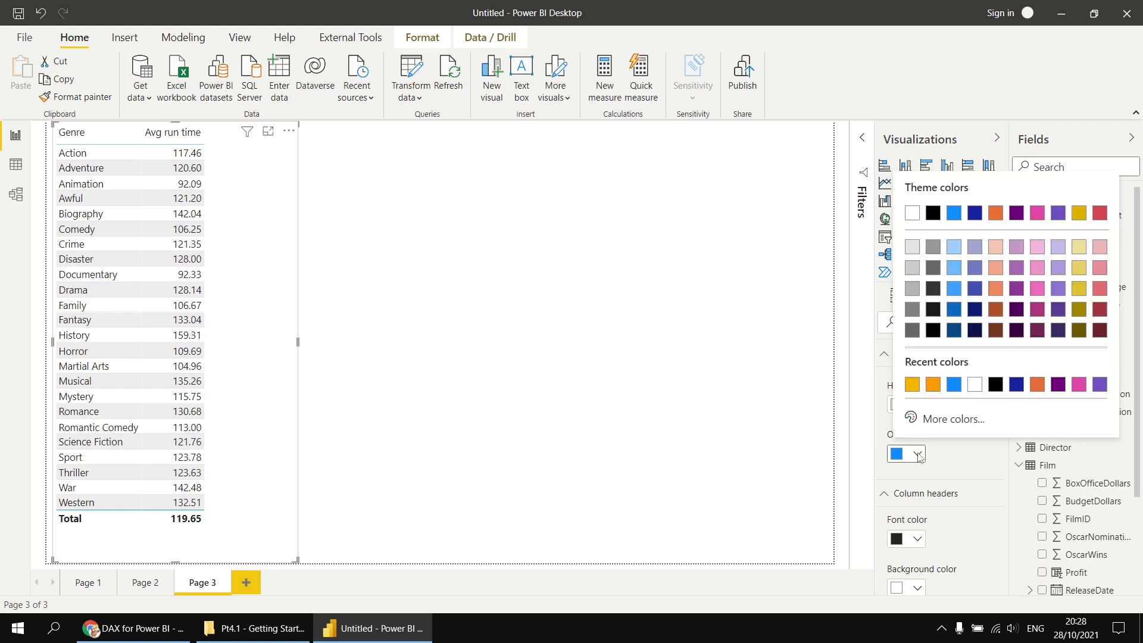
left_click(941, 421)
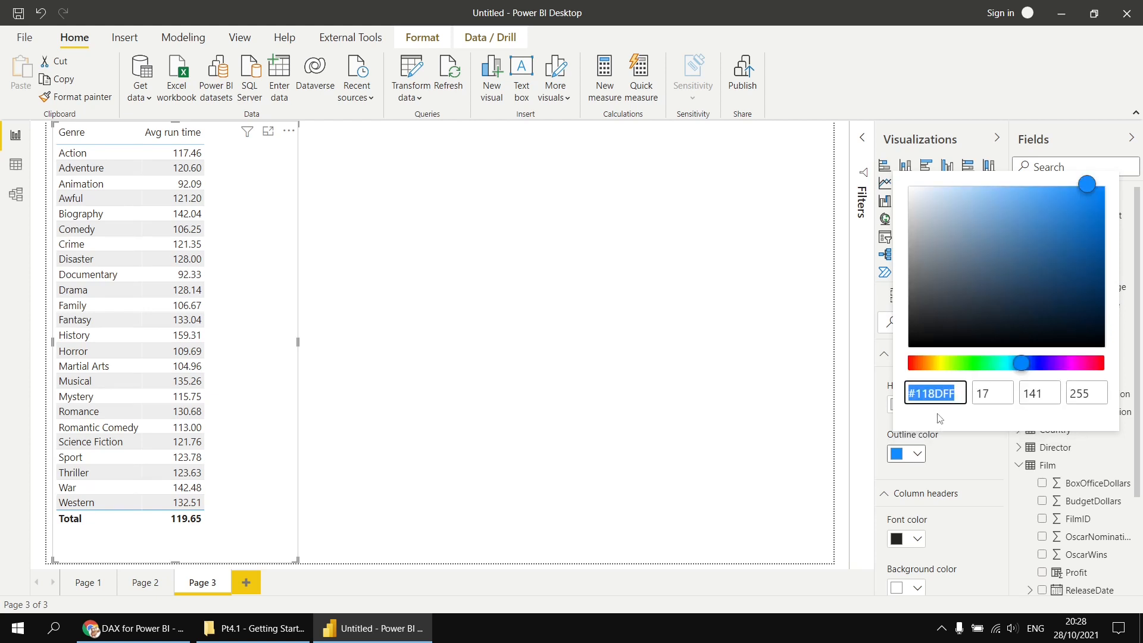
left_click(956, 394)
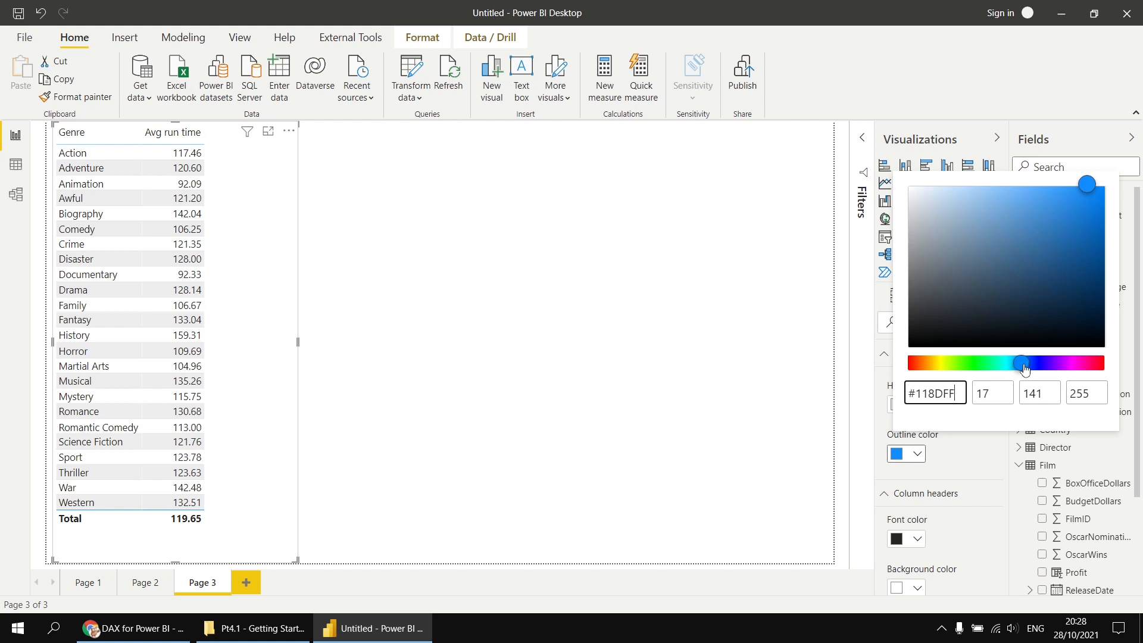
left_click_drag(1023, 364, 928, 365)
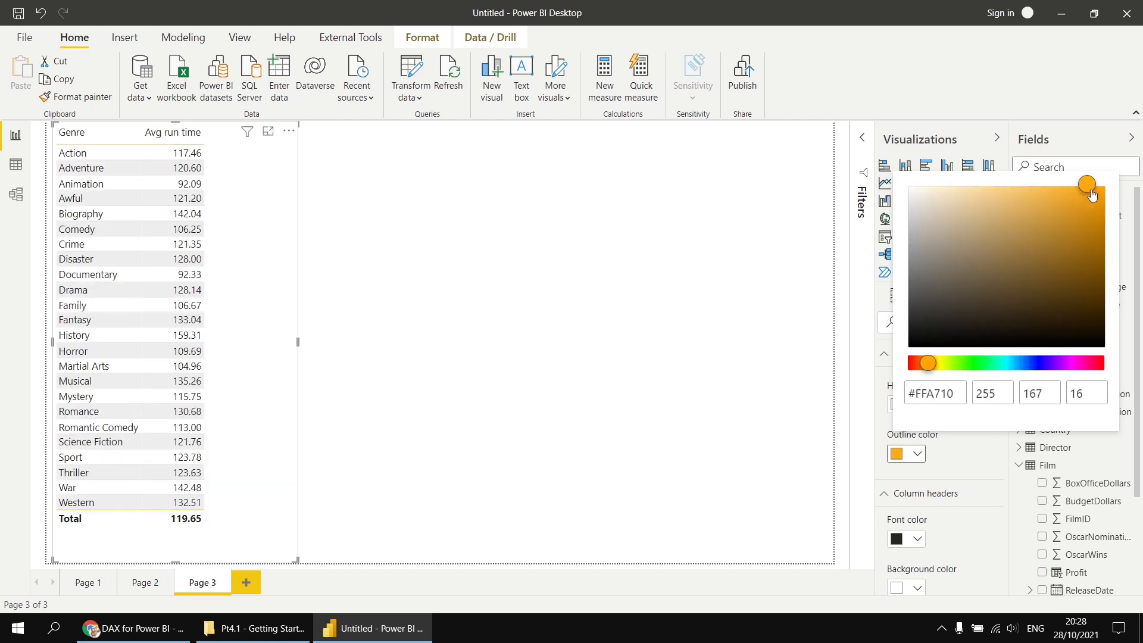
left_click(1085, 198)
left_click_drag(1092, 205, 1098, 202)
left_click_drag(956, 393, 909, 393)
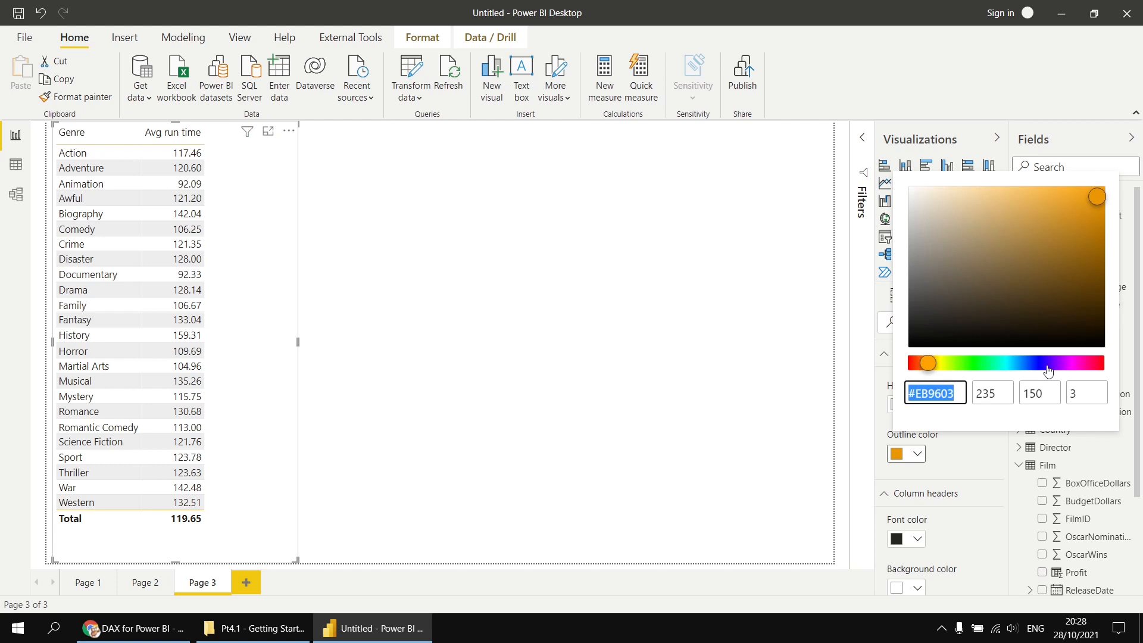
left_click(979, 454)
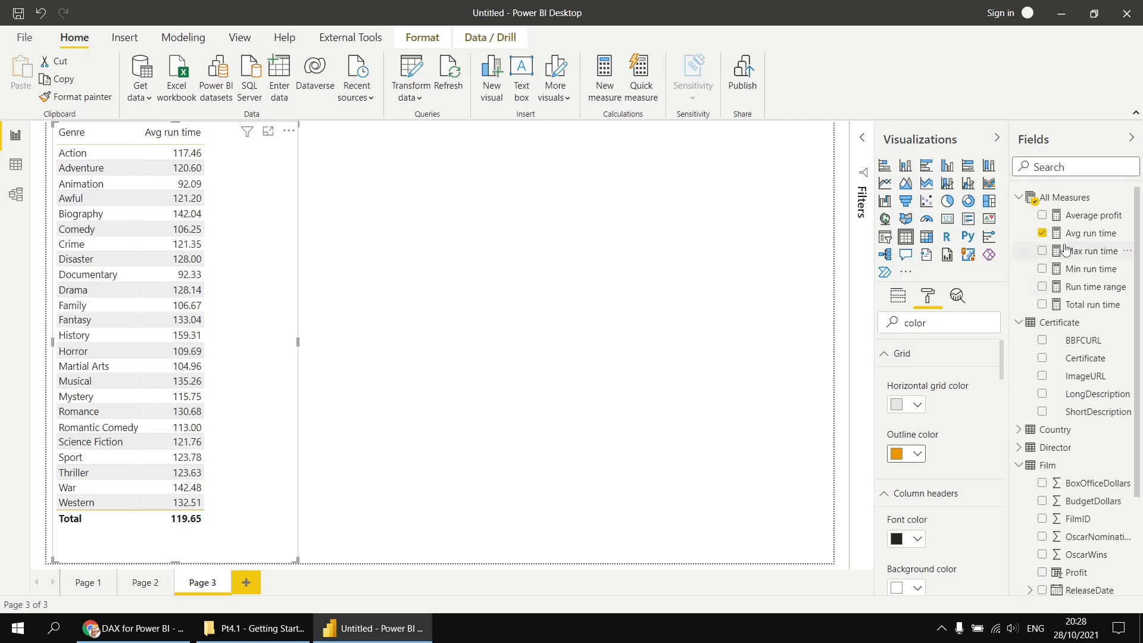
Start a new measure in the All Measures table named Avg run time colour, with an IF function as its formula.
right_click(1077, 199)
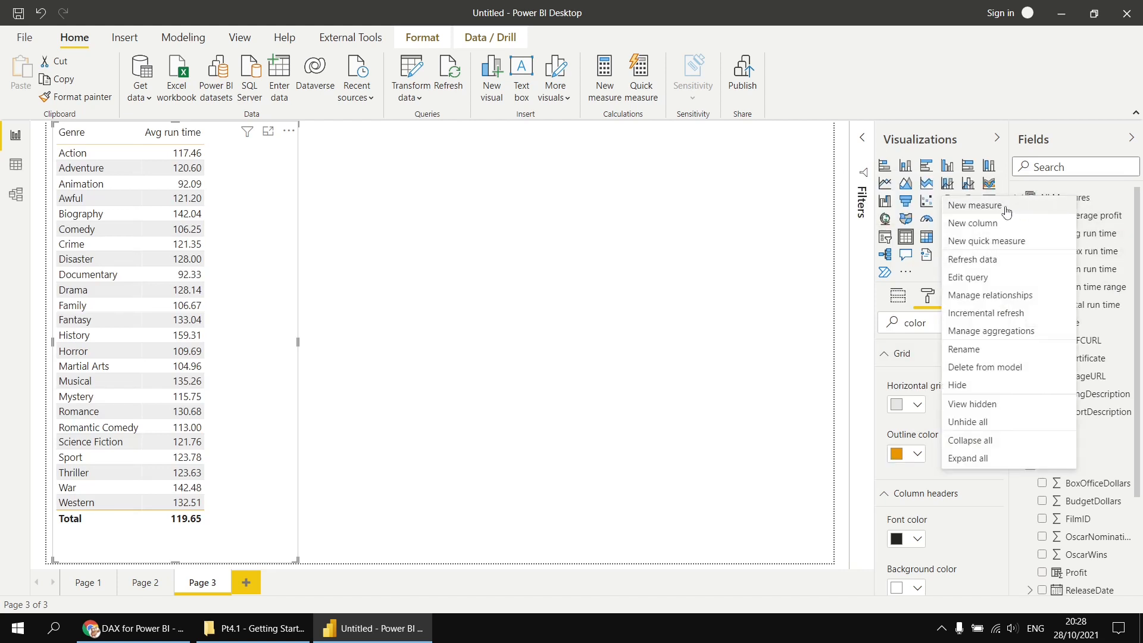
left_click(1004, 208)
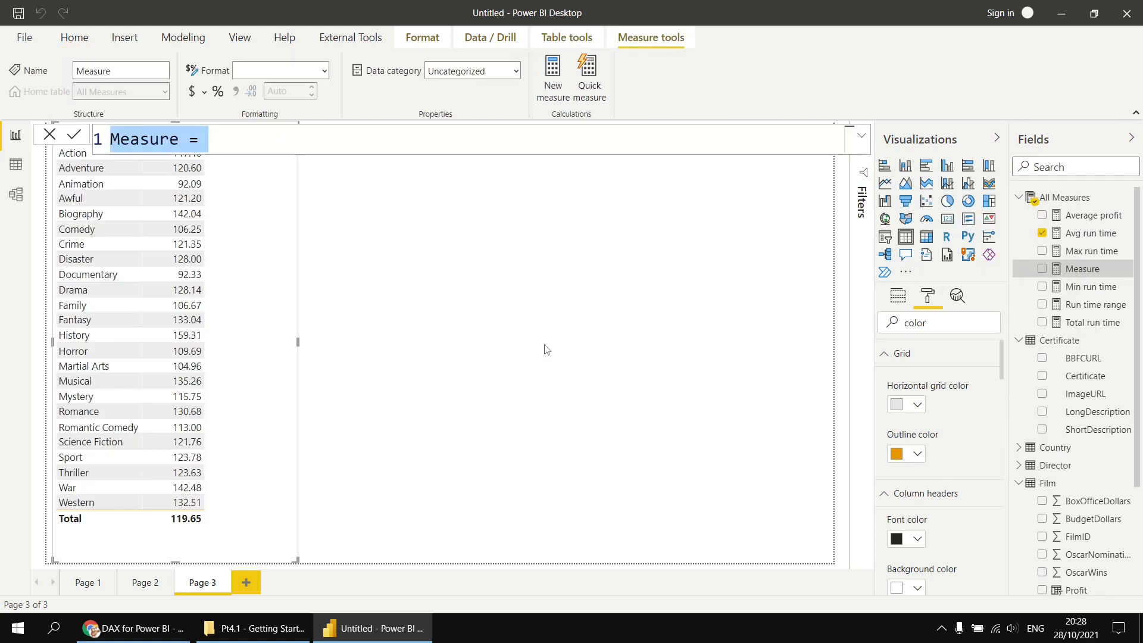
type("Avg r")
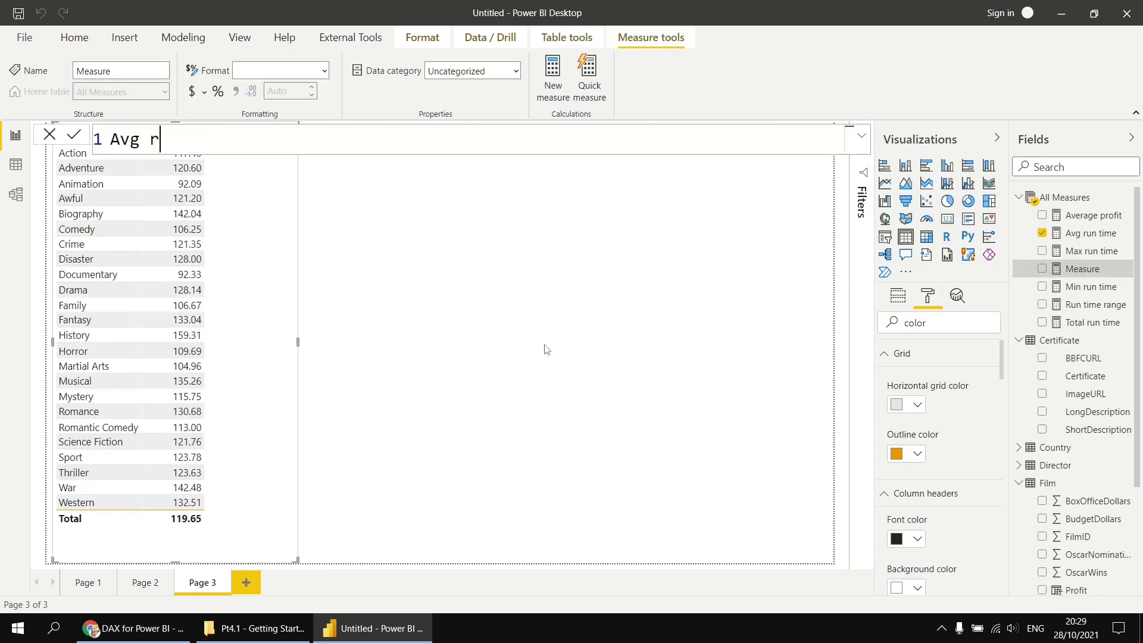
type("un time colour")
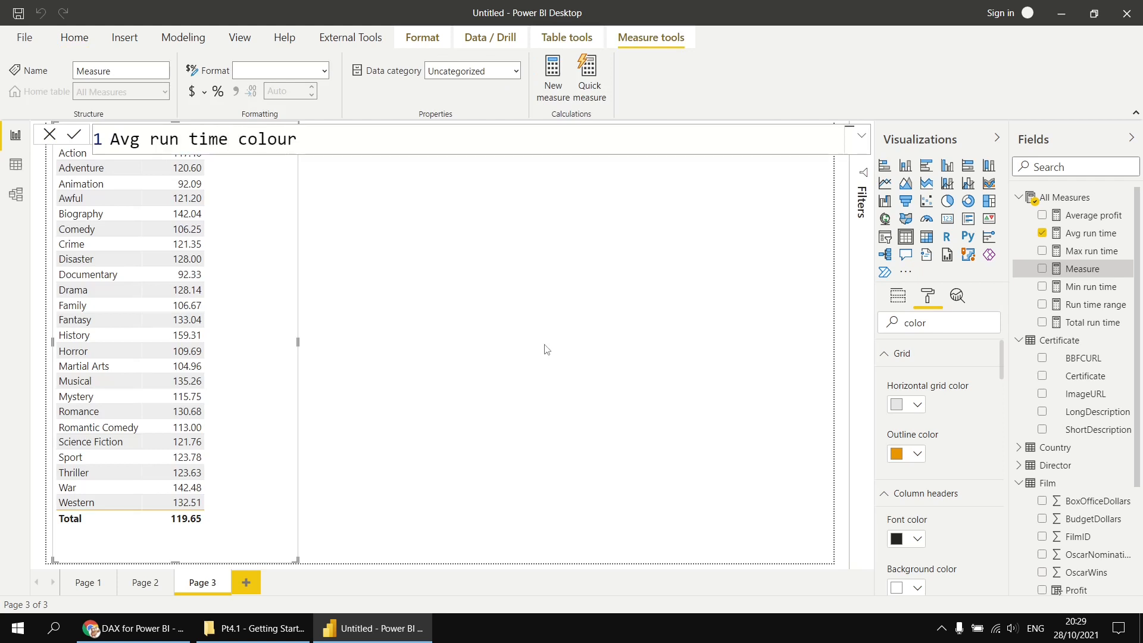
type(" = if")
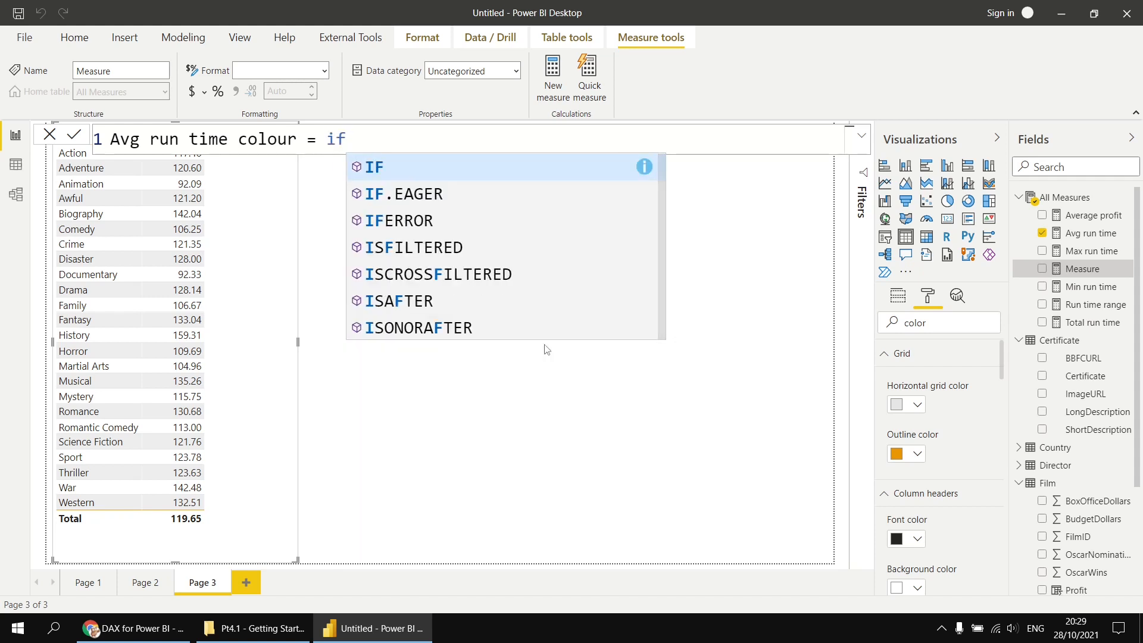
key("Tab")
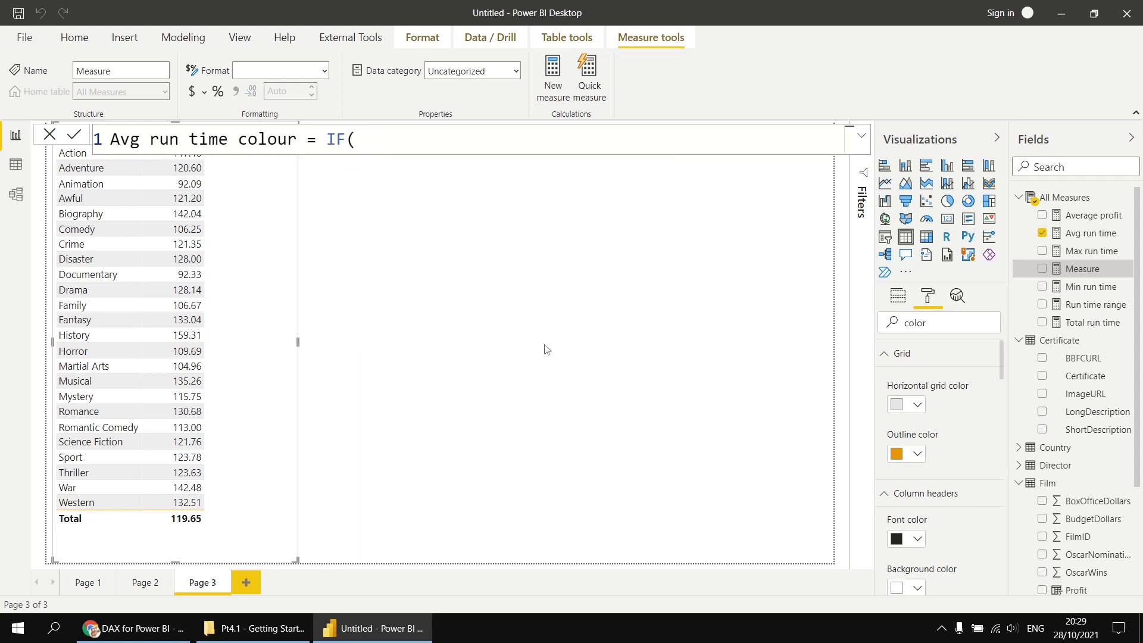
Enter the IF function's logical test on a new line as [Avg run time] > 119.65.
key("shift+Return")
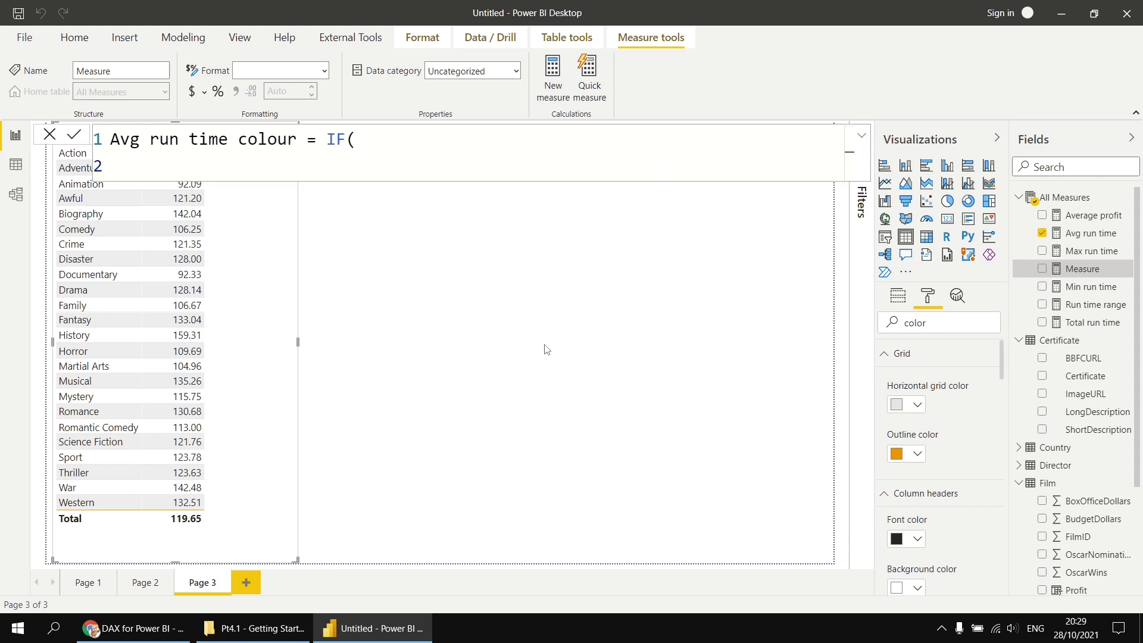
key("Tab")
type("[")
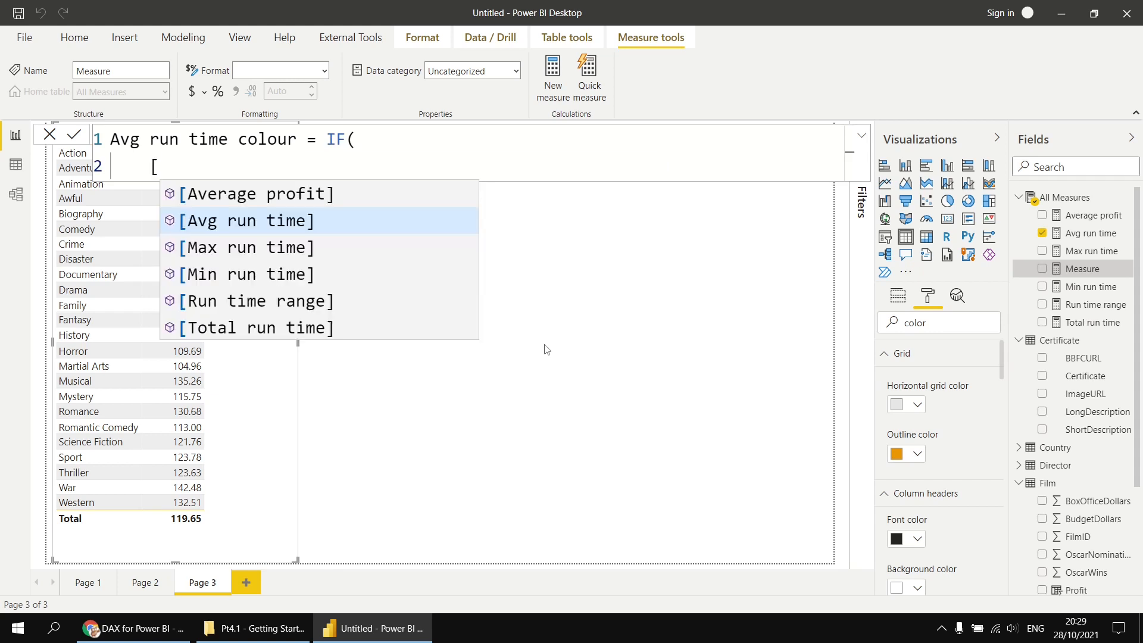
key("Tab")
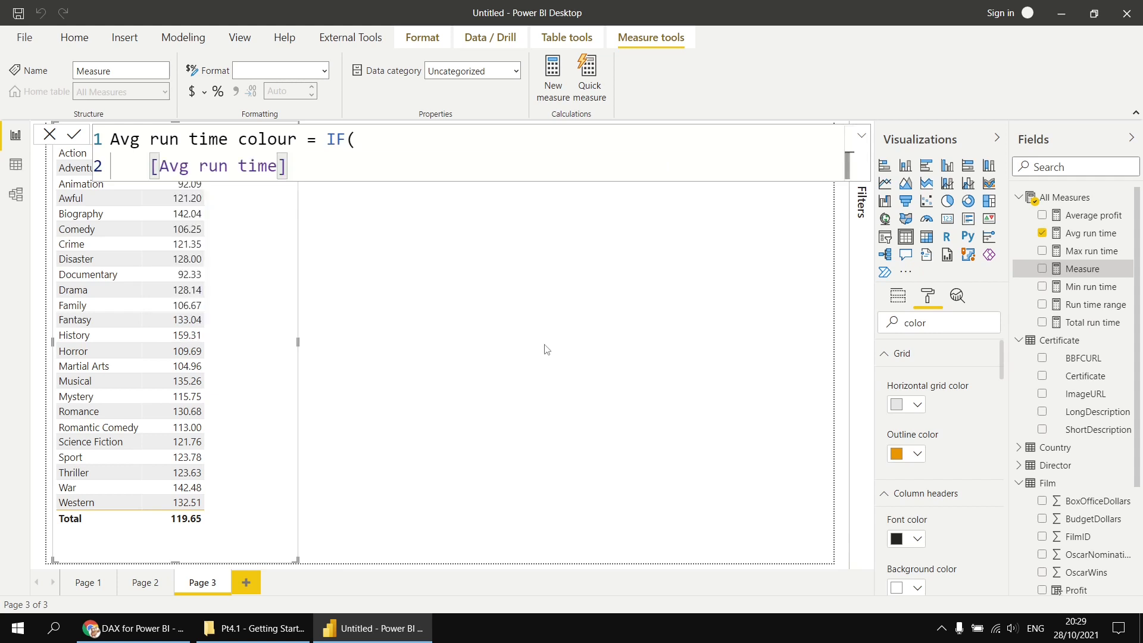
type("> ")
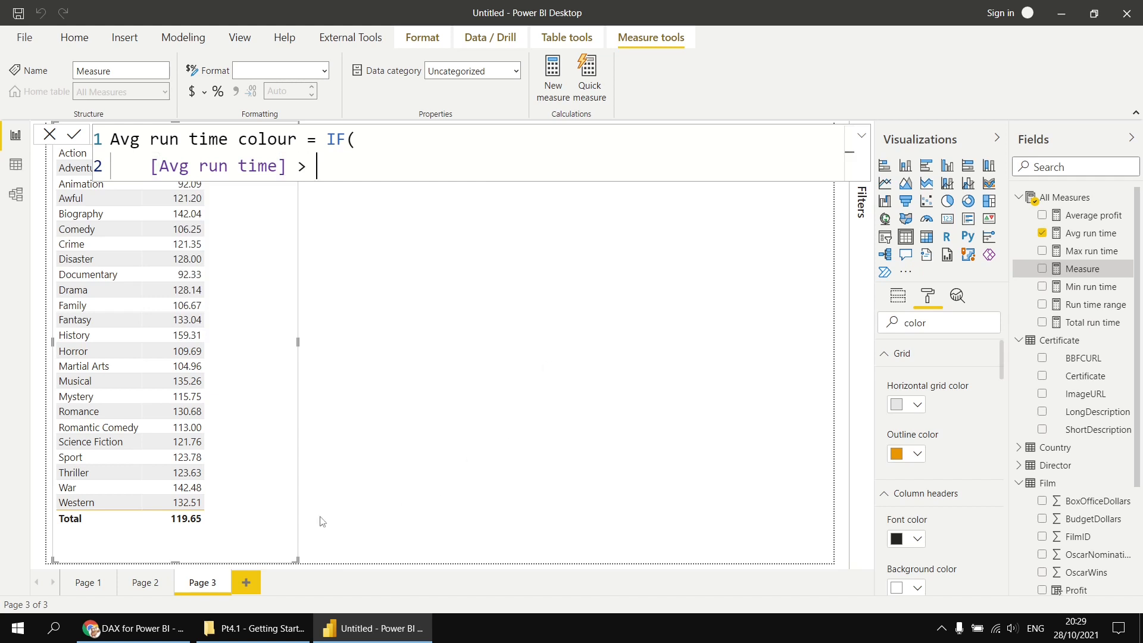
type("1")
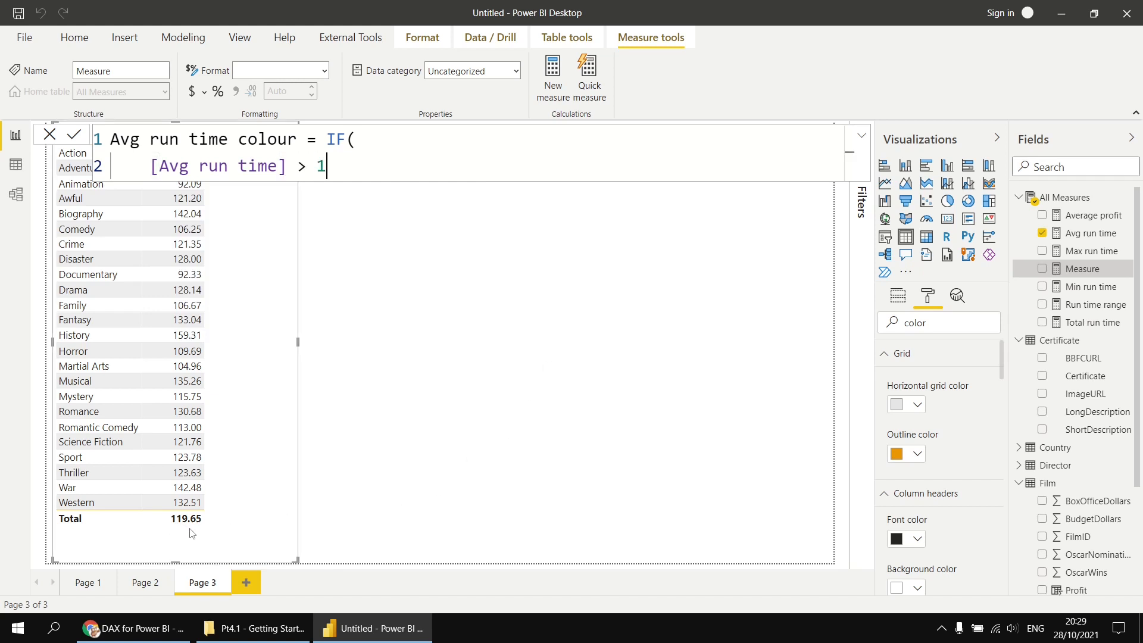
type("19.65")
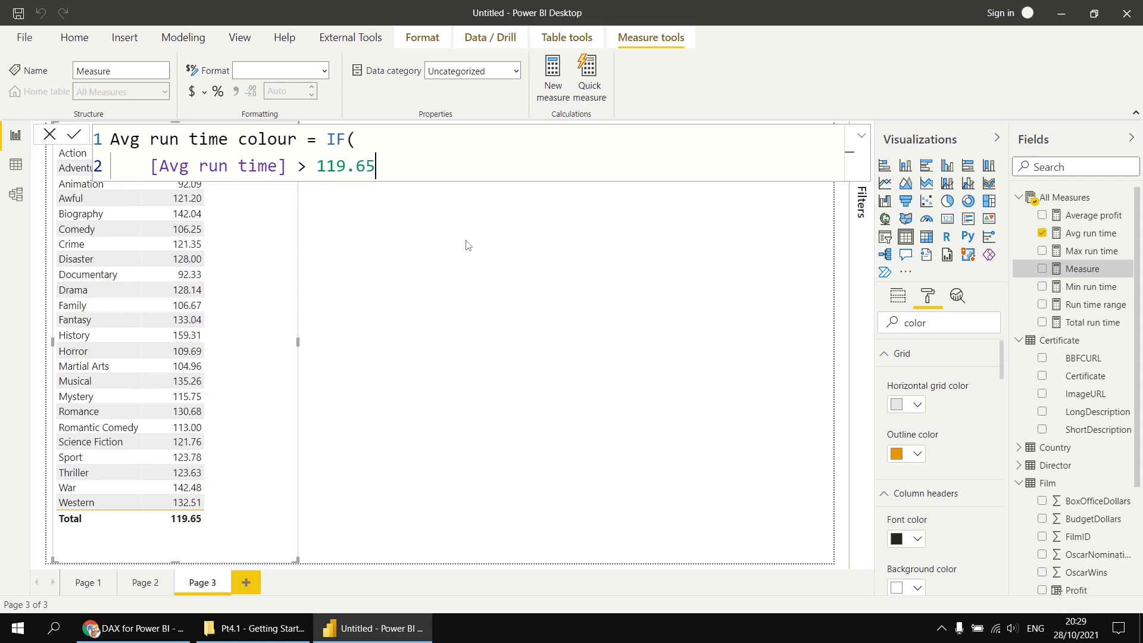
type(",")
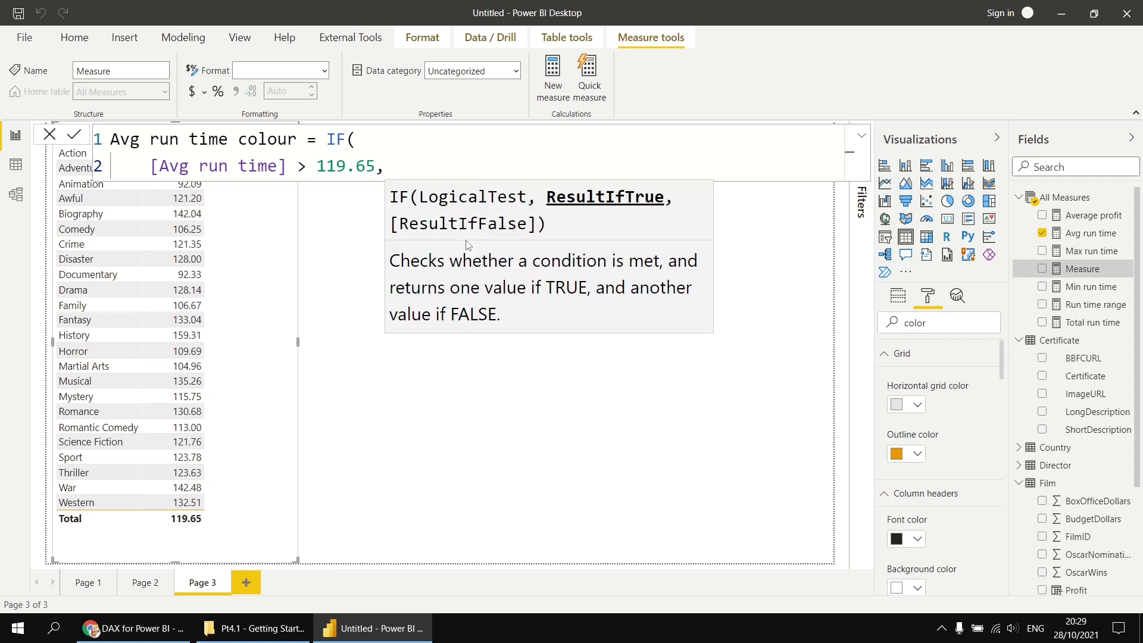
Enter "#118DFF" on a new line as the IF function's true result, followed by the comment //bright blue.
key("shift+Return")
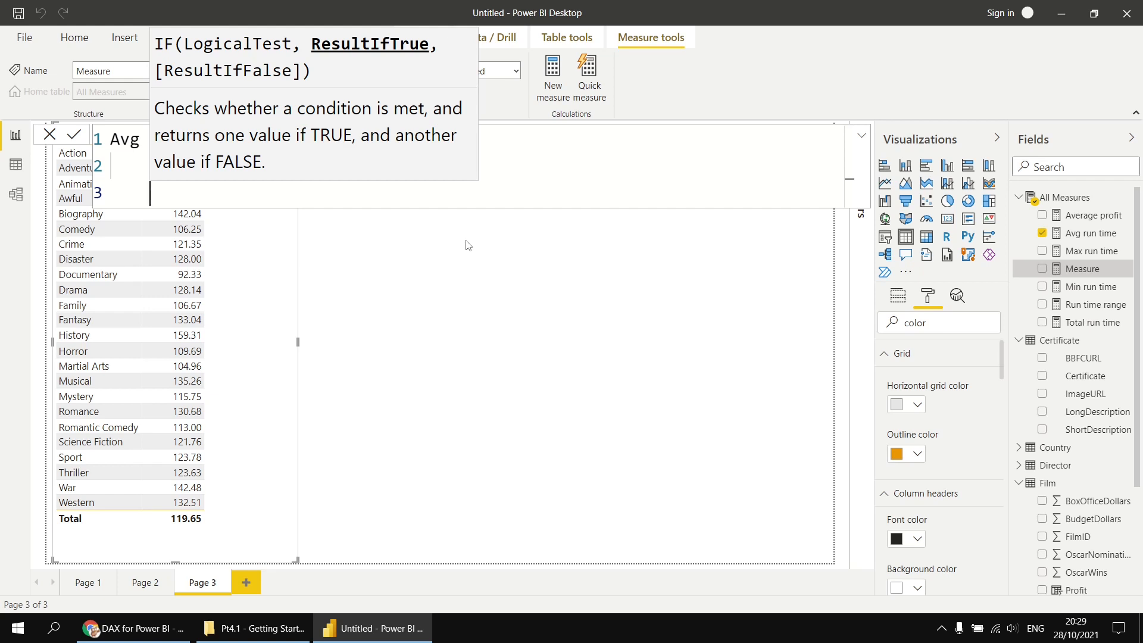
type("\"")
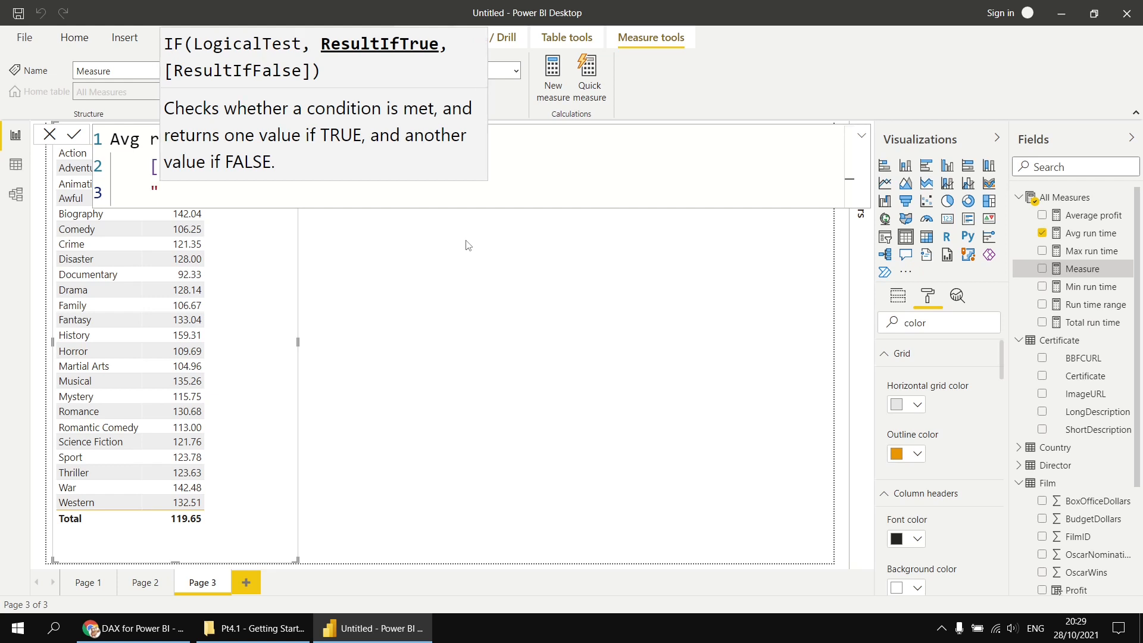
type("#11")
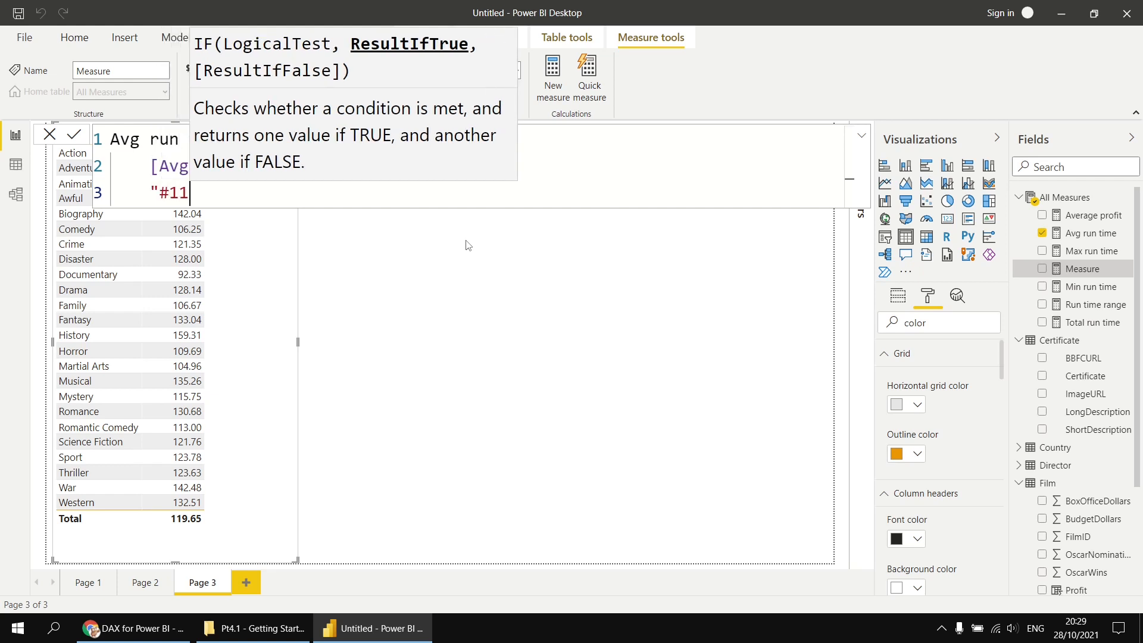
type("8DFF")
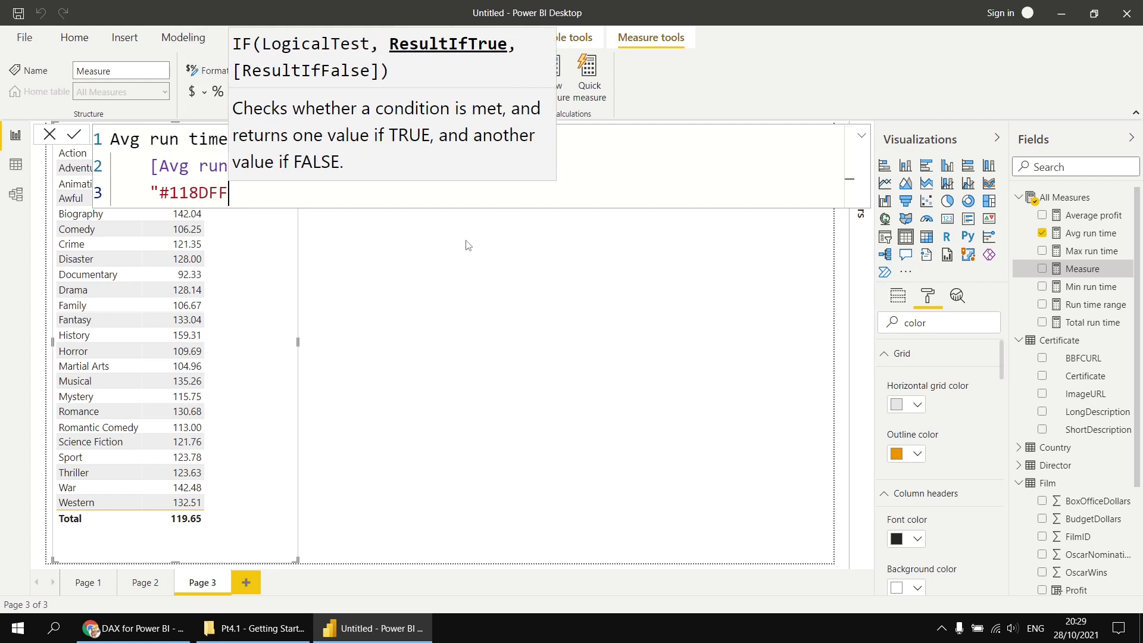
type("\"")
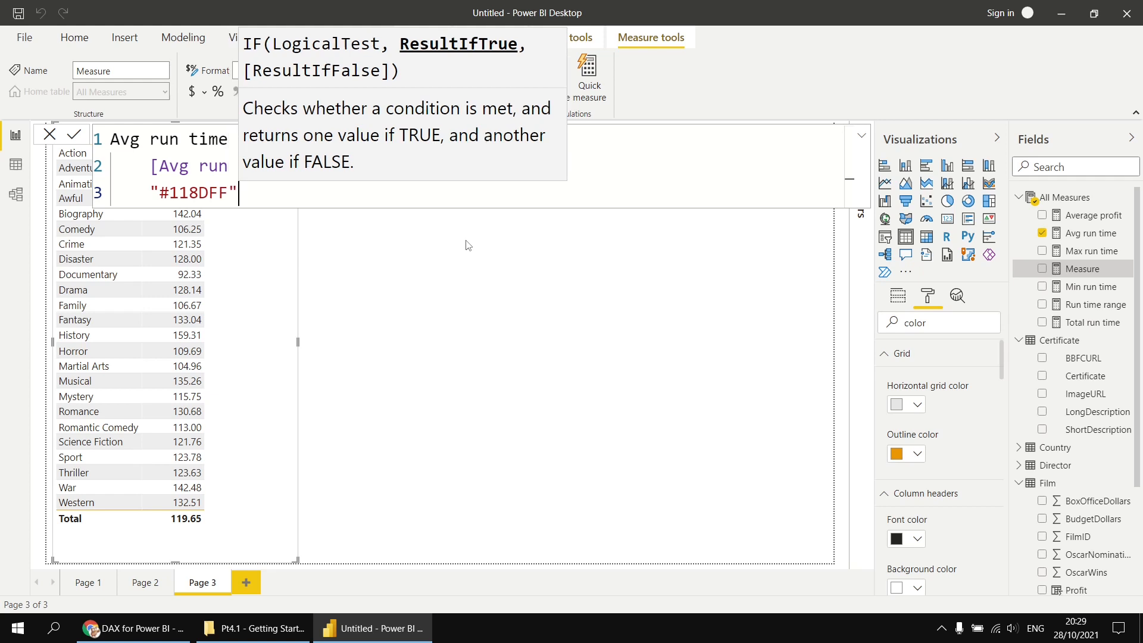
type(",")
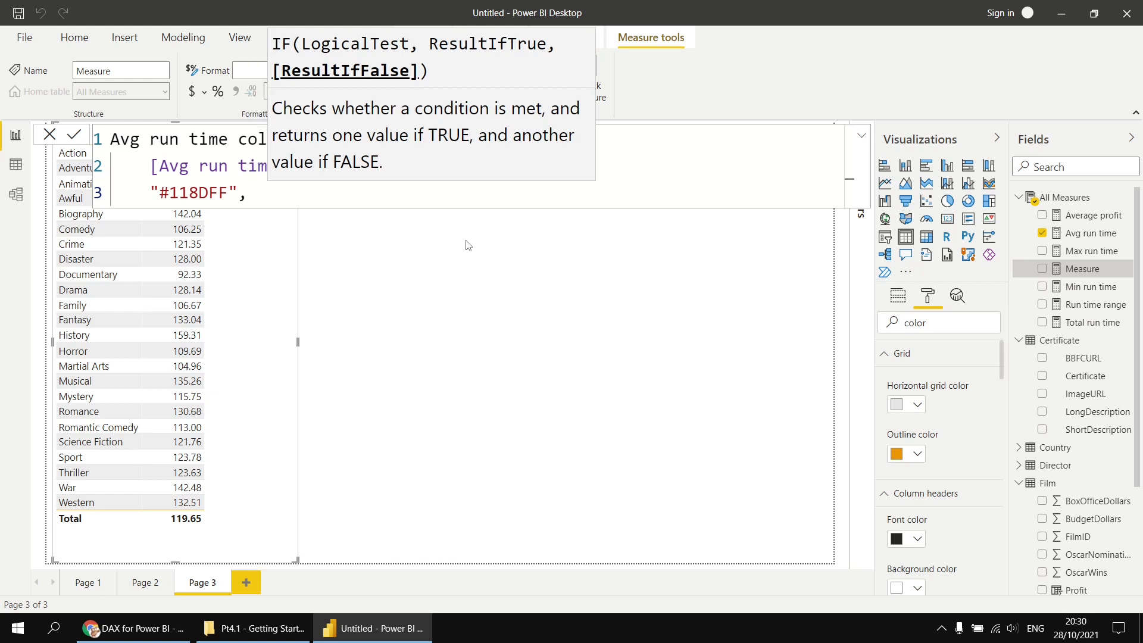
type("  //br")
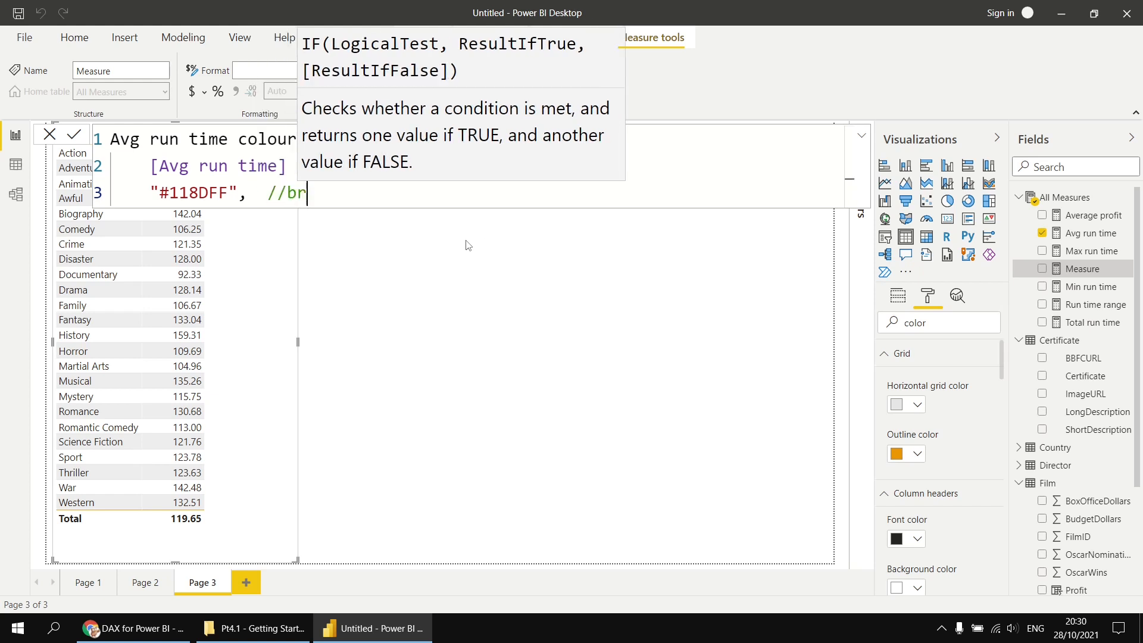
type("ight blue")
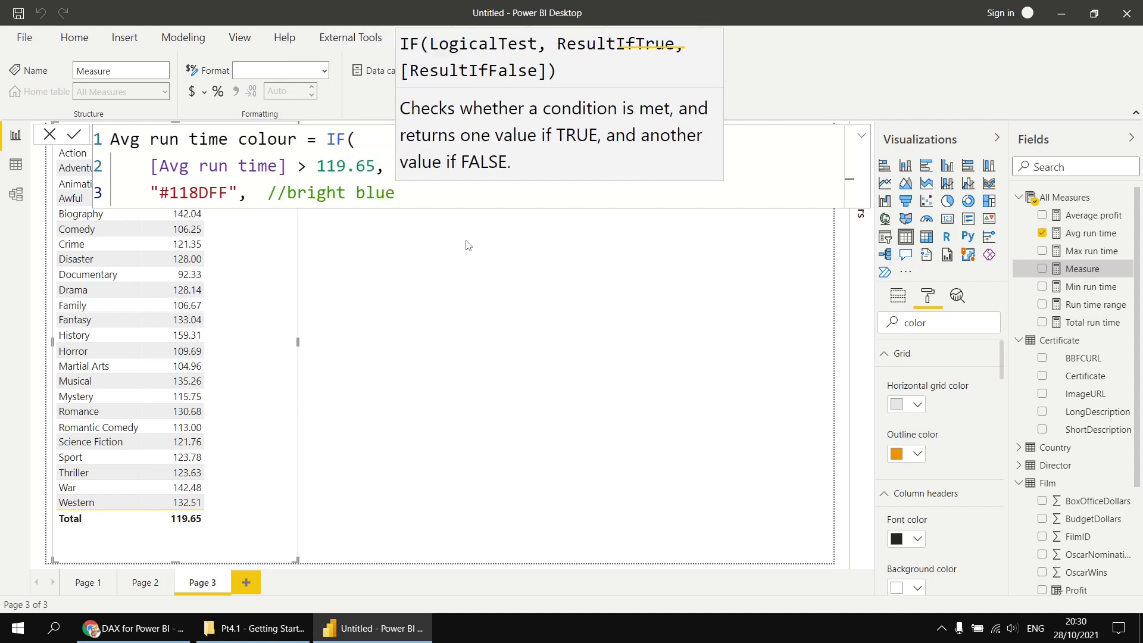
Enter "#FF9600" on a new line as the IF function's false result with the comment //orange, then close the function and commit the measure.
key("shift+Return")
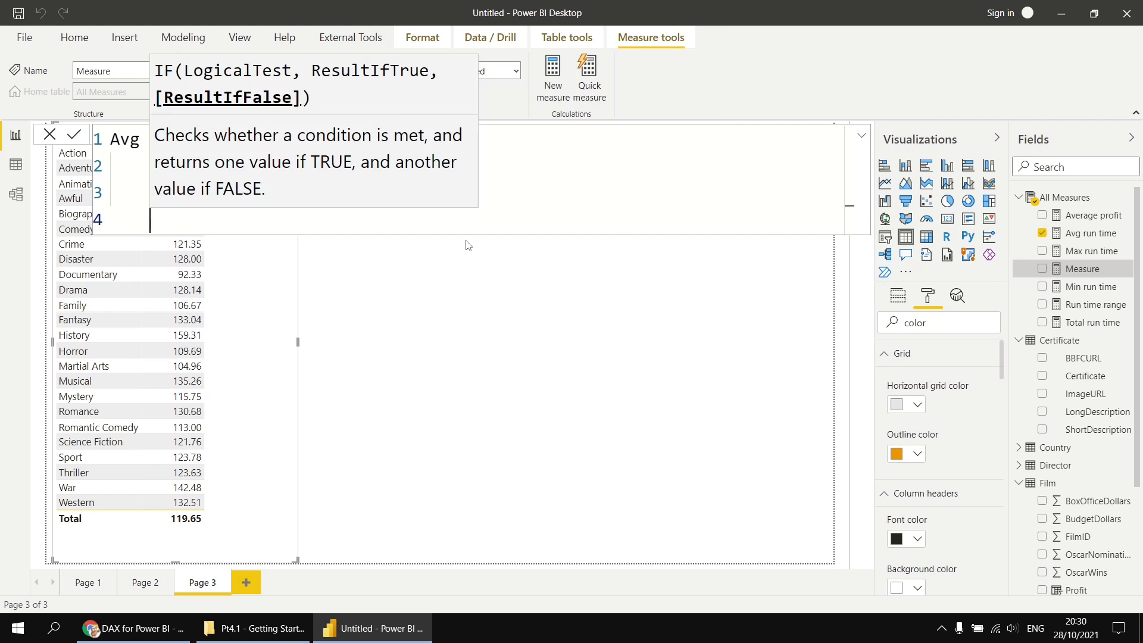
type("\"")
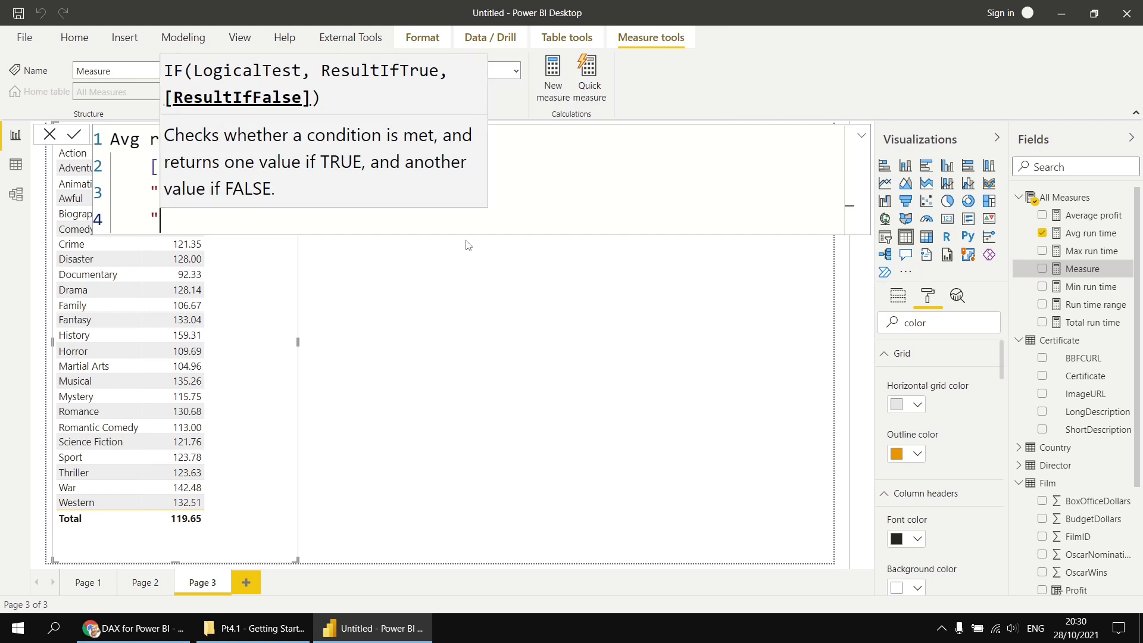
type("#")
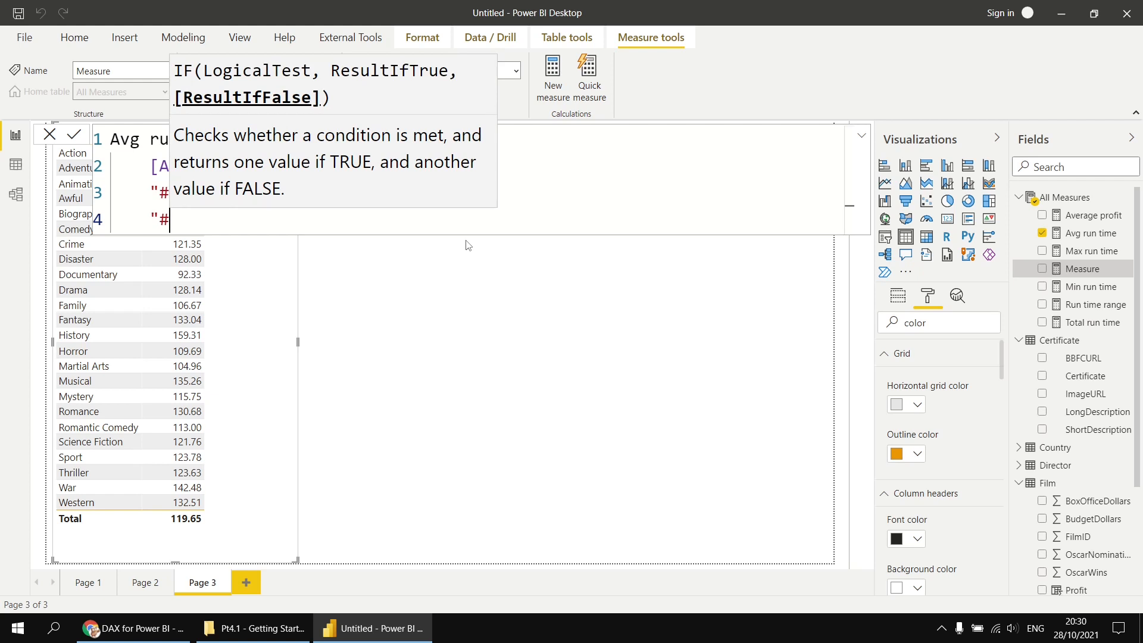
type("FF9600")
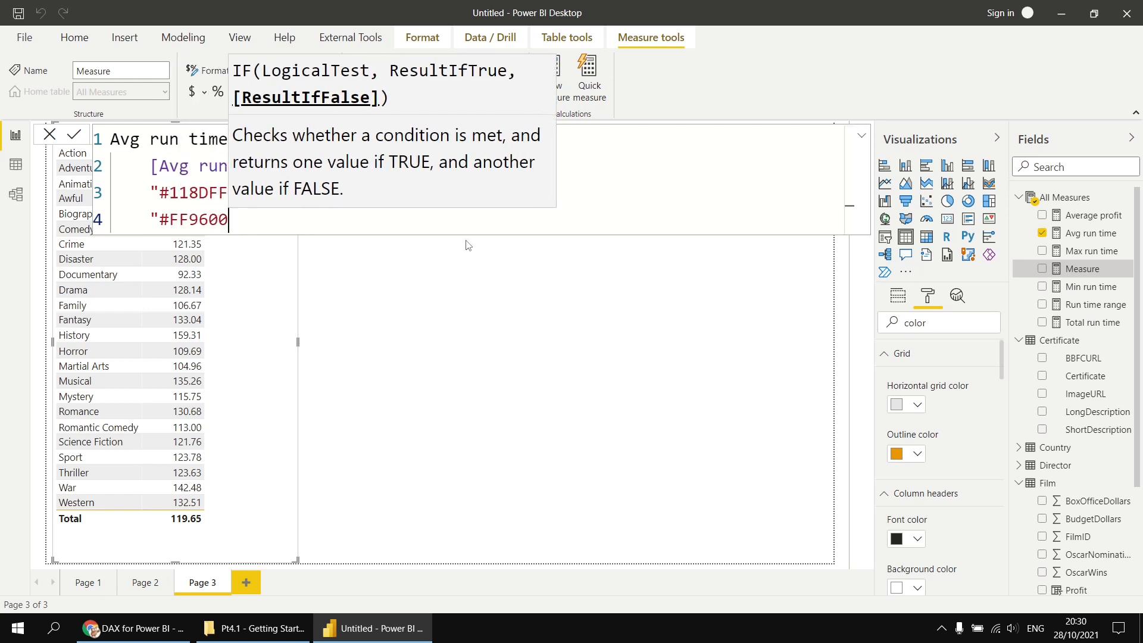
type("\"")
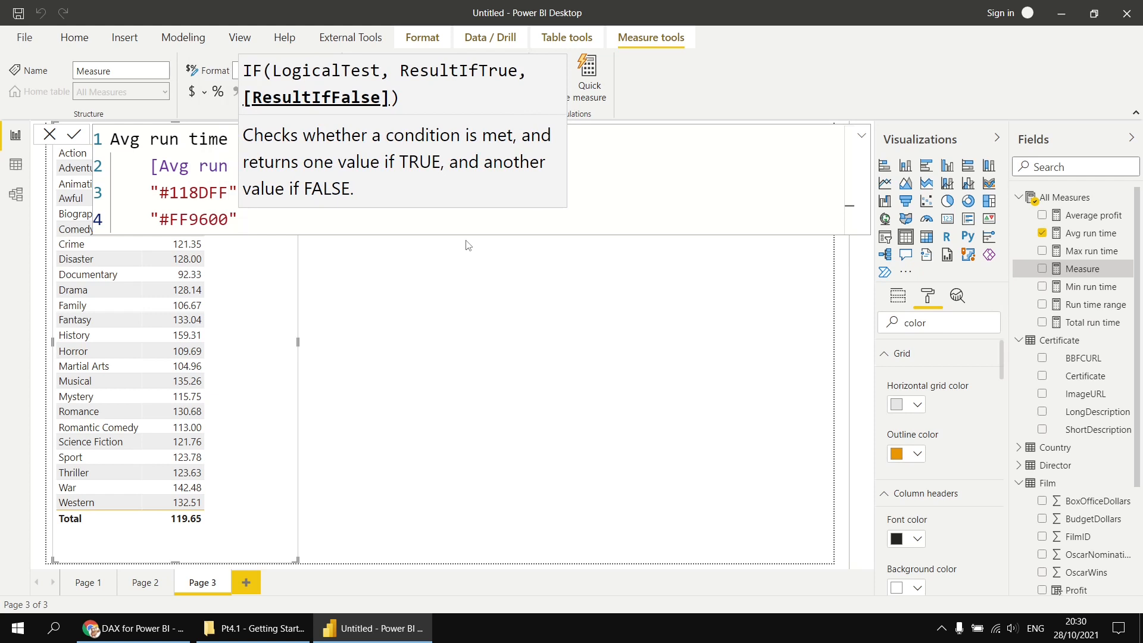
type("   //")
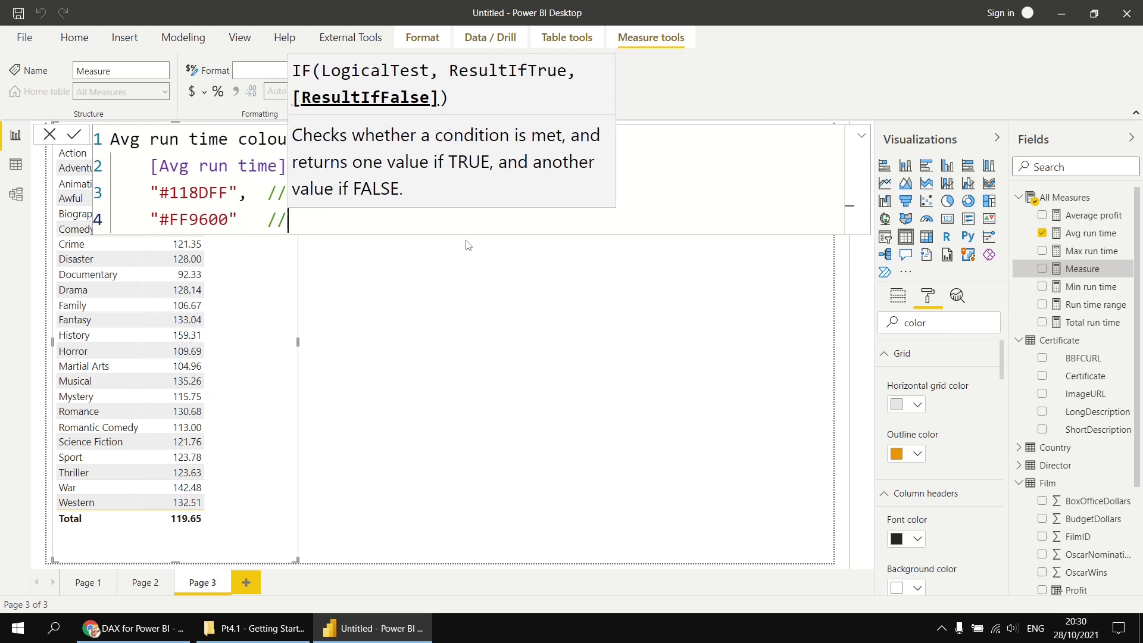
type("orange")
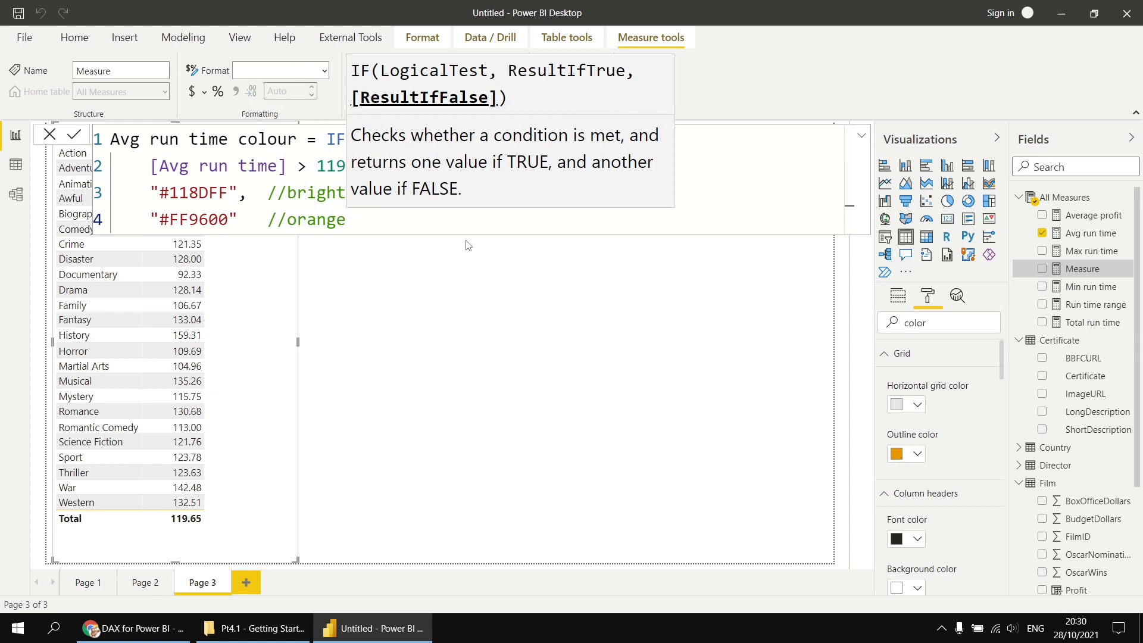
key("Return")
type(")")
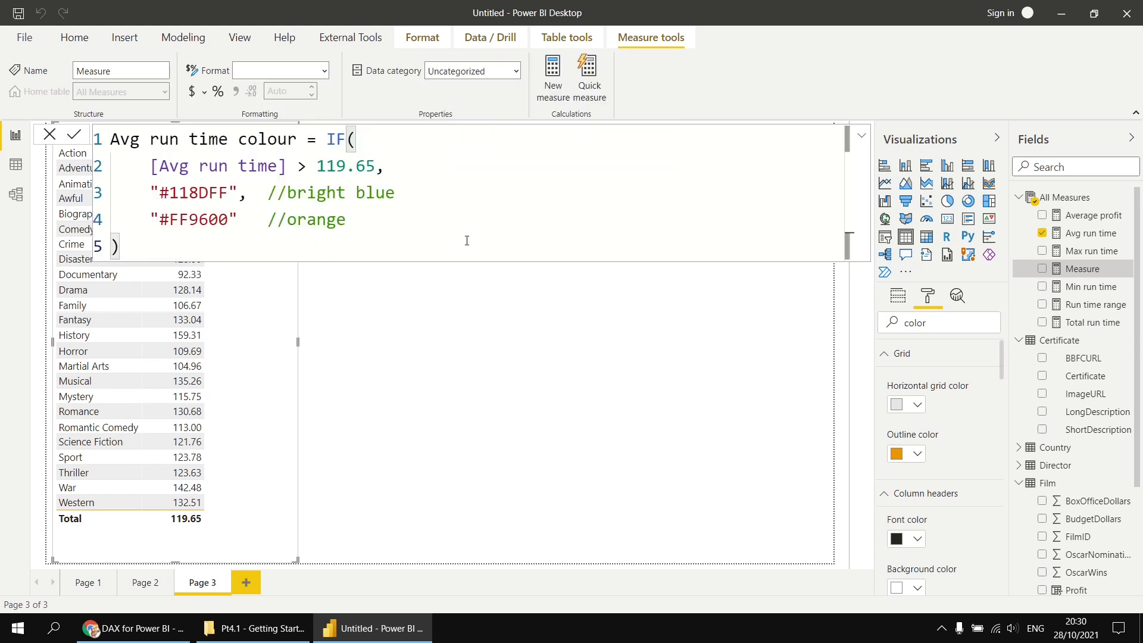
key("Return")
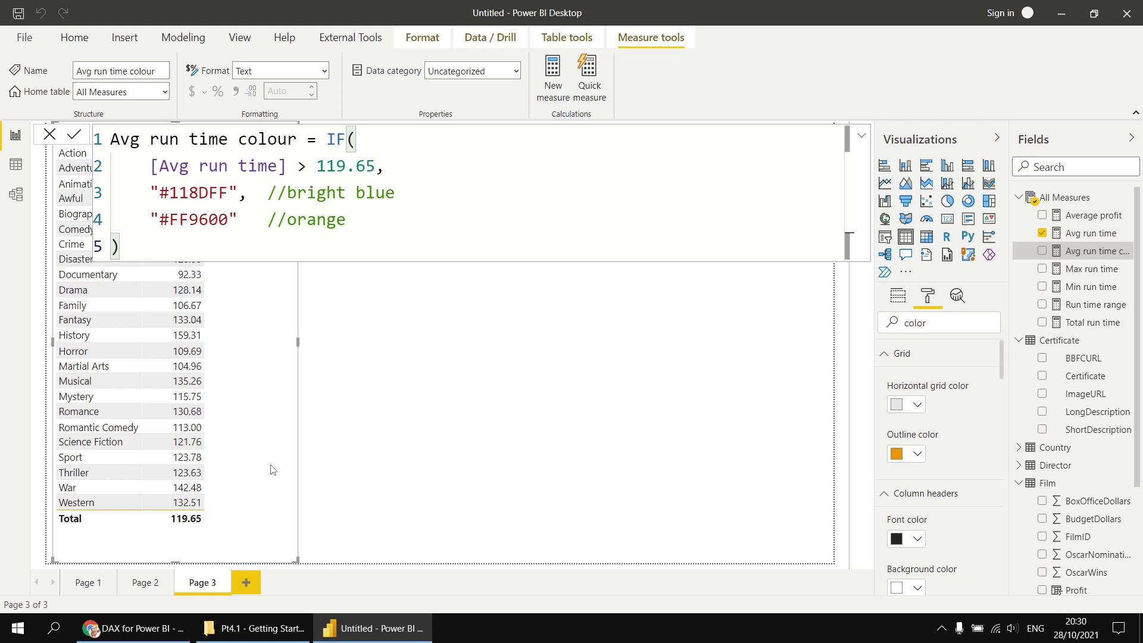
Apply background color conditional formatting to the table's Avg run time values, formatted by field value based on Avg run time colour.
left_click(898, 297)
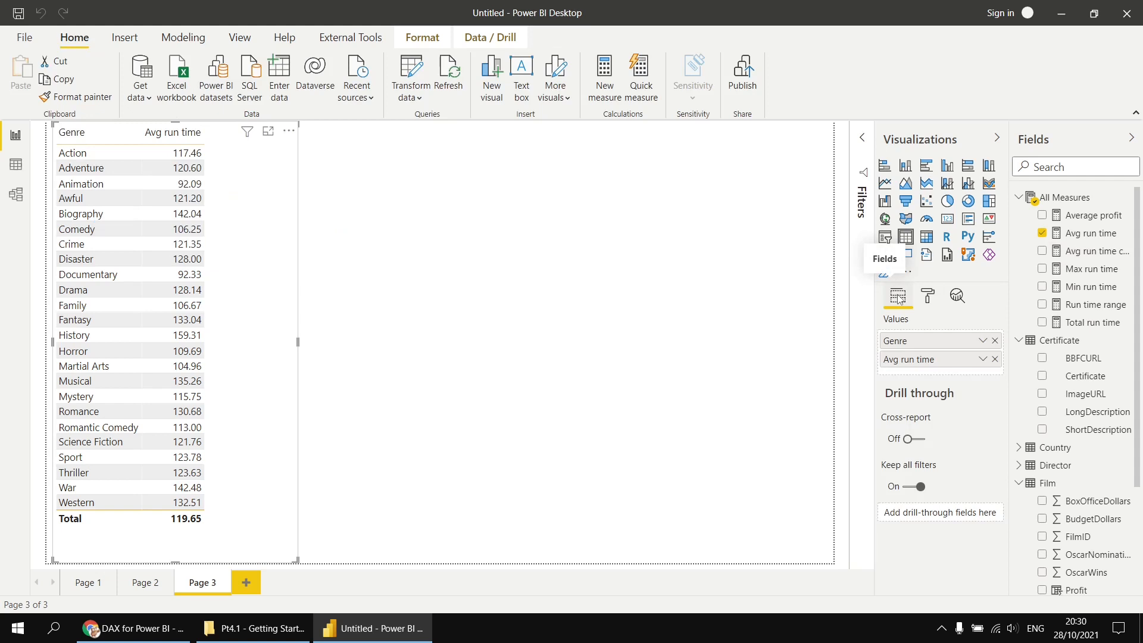
right_click(939, 365)
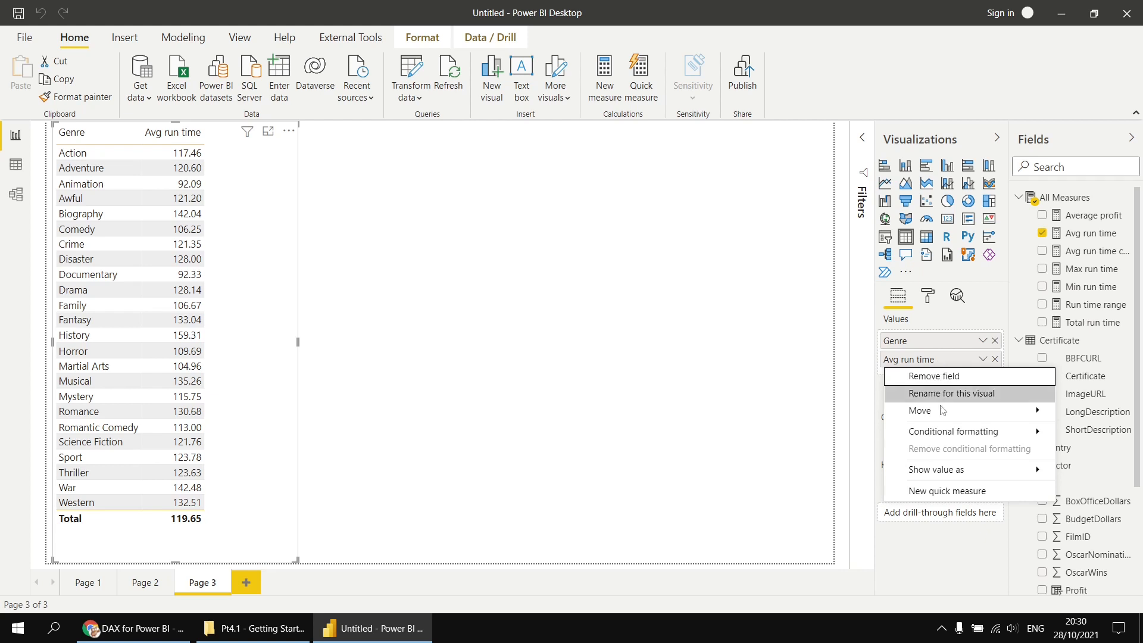
mouse_move(944, 434)
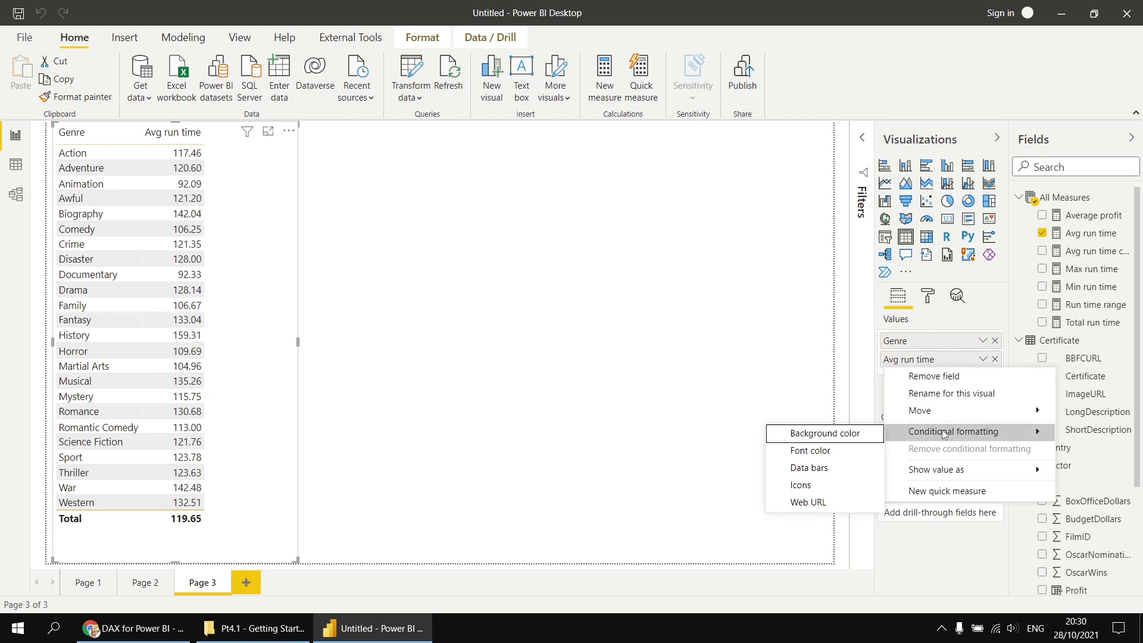
left_click(842, 439)
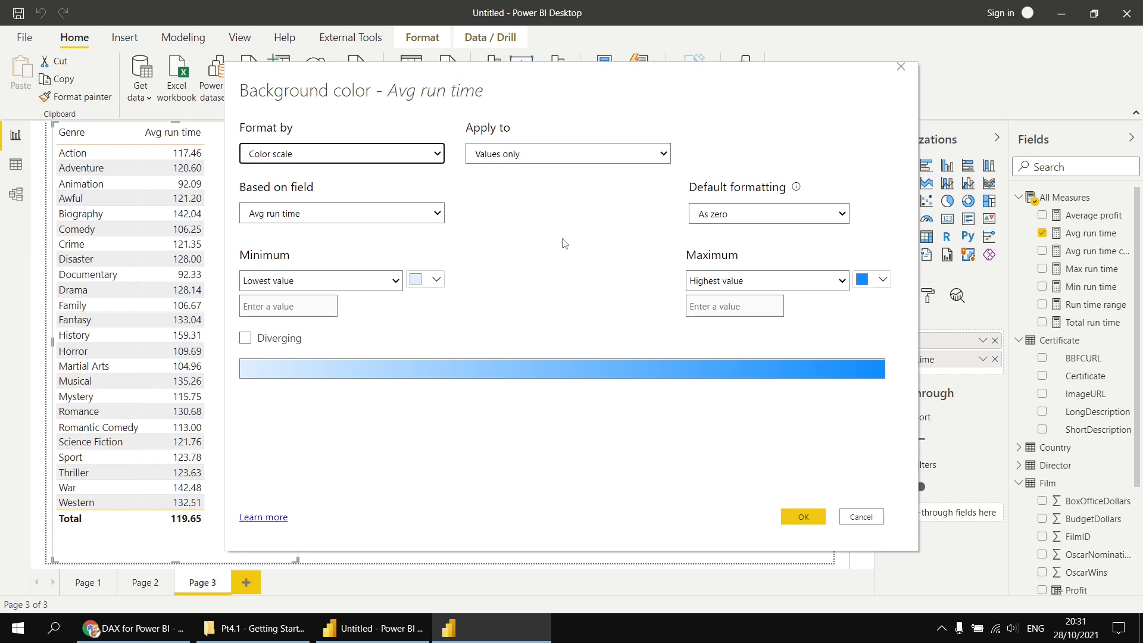
left_click(438, 156)
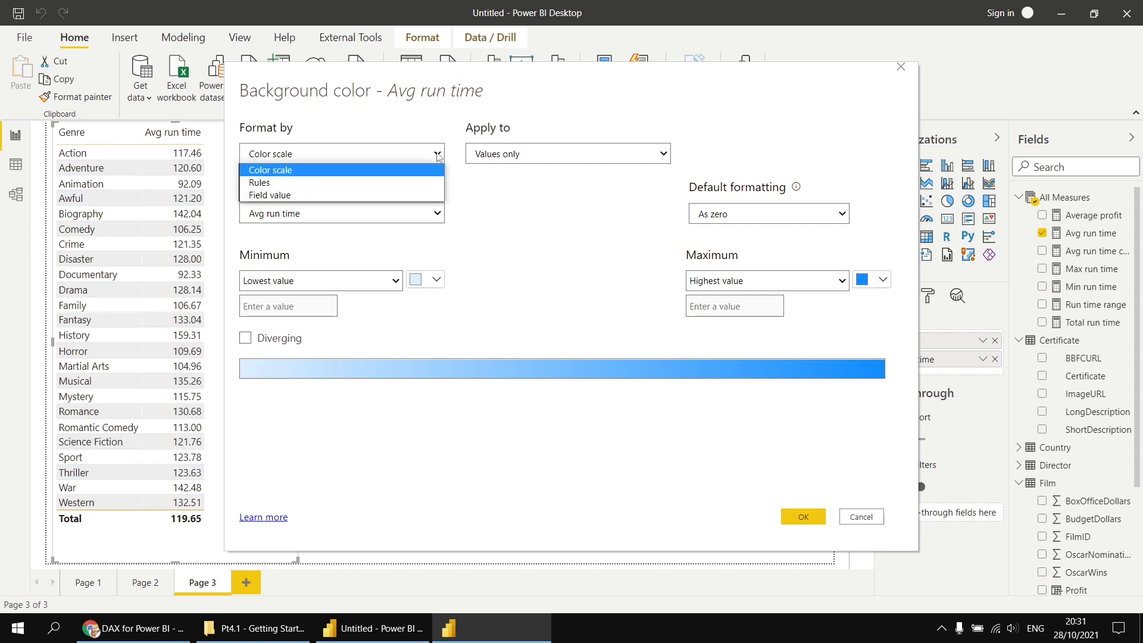
left_click(280, 195)
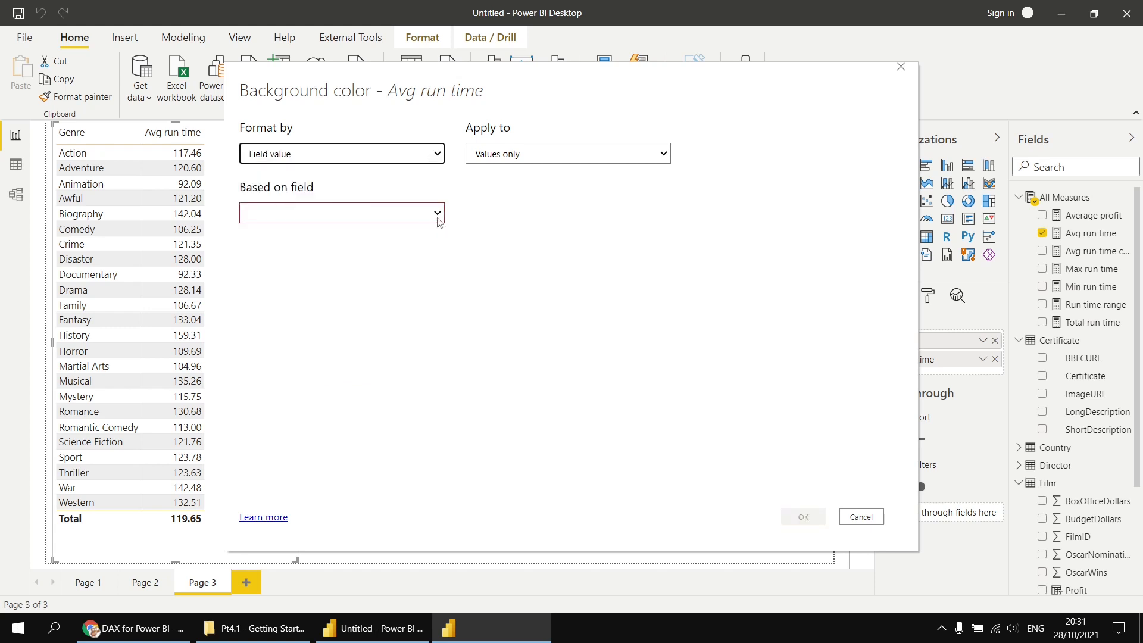
left_click(437, 213)
left_click(253, 266)
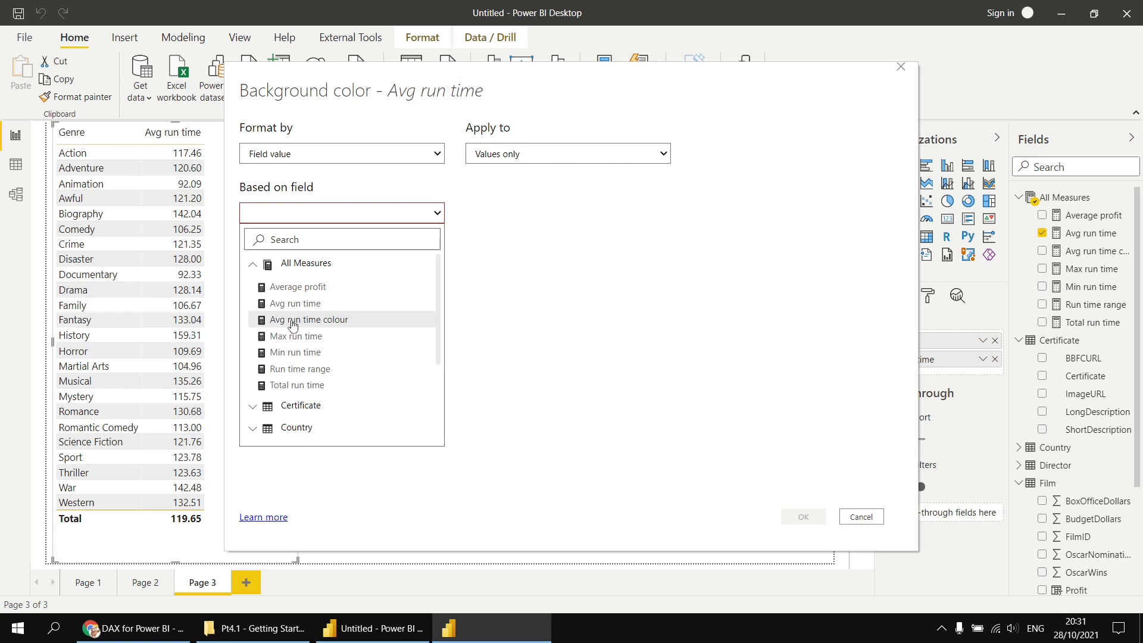
left_click(291, 322)
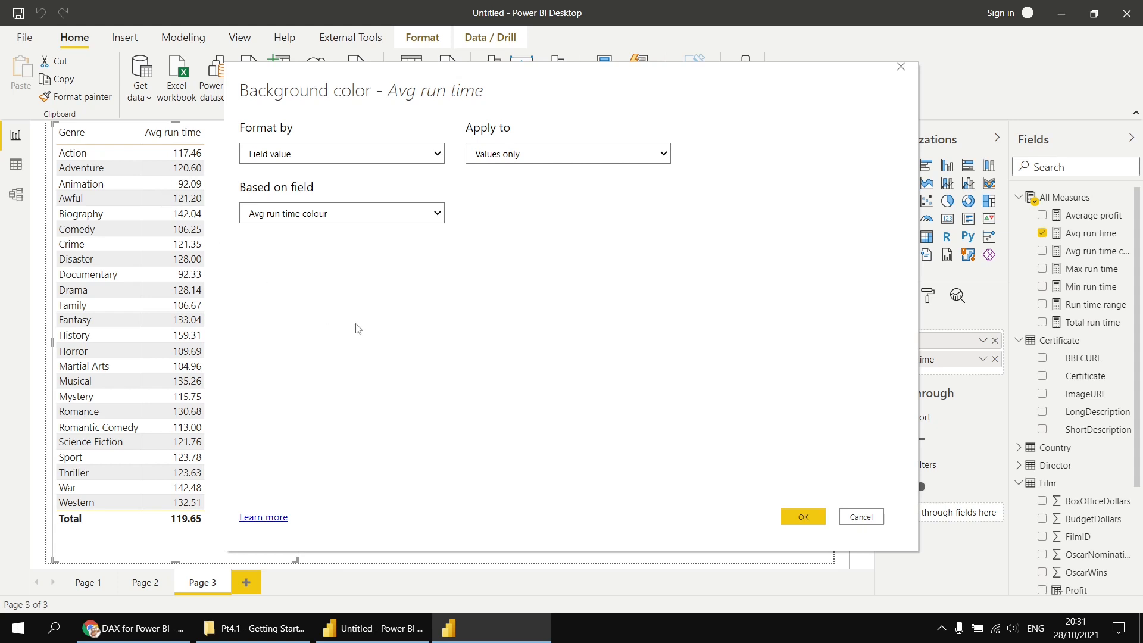
left_click(807, 517)
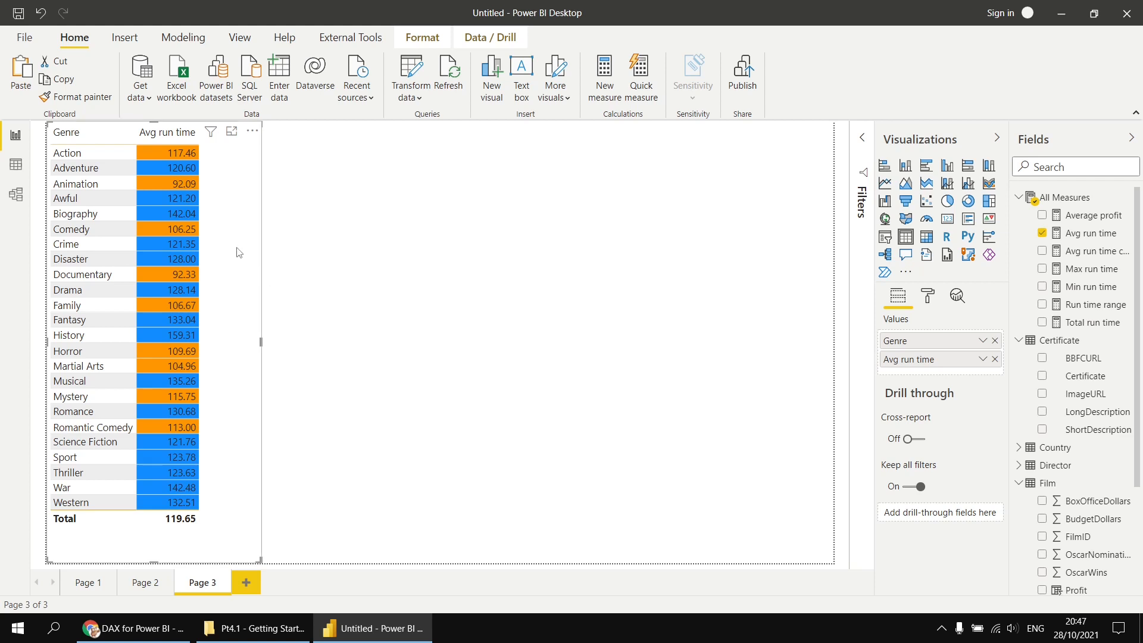
Duplicate the genre table beside the original and turn the widened copy into a clustered column chart.
key("ctrl+v")
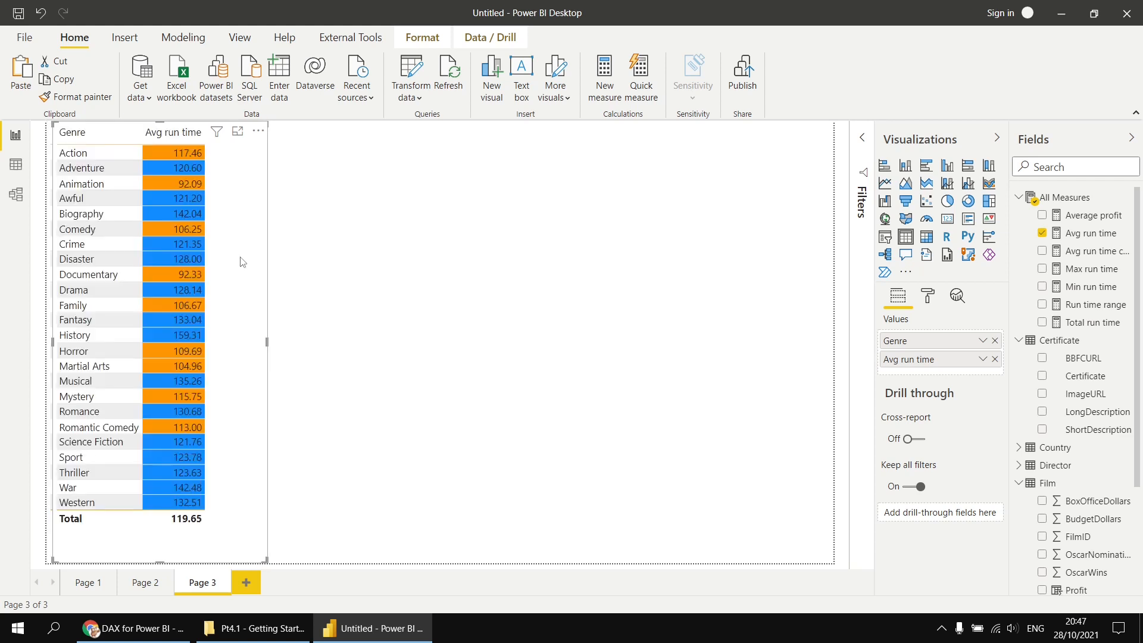
left_click_drag(259, 137, 474, 144)
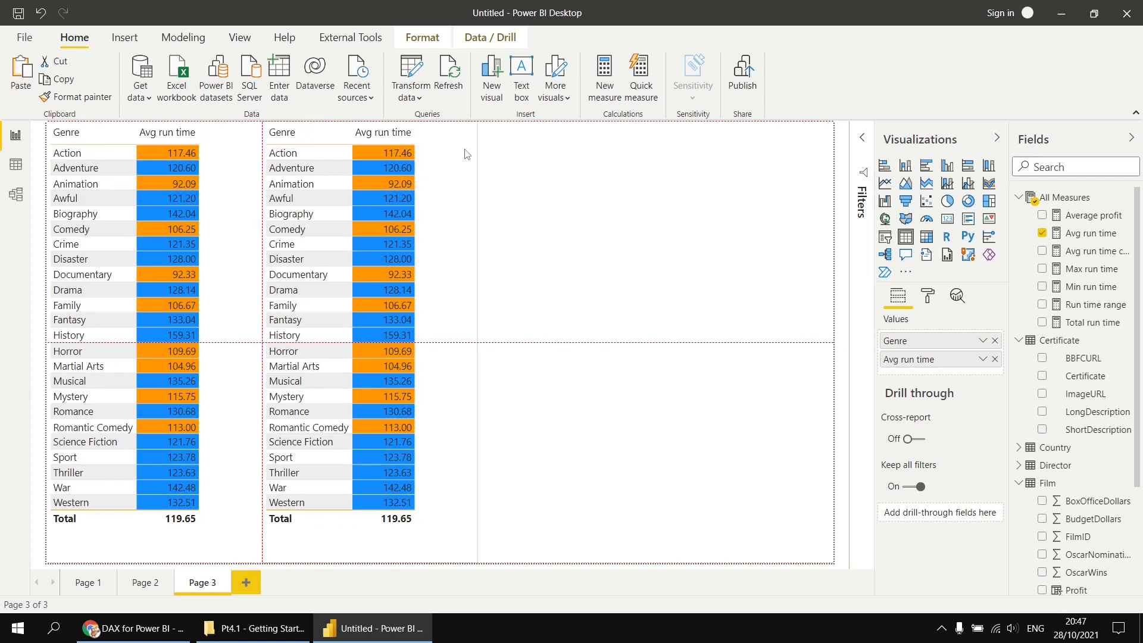
left_click(466, 151)
left_click_drag(477, 342, 753, 356)
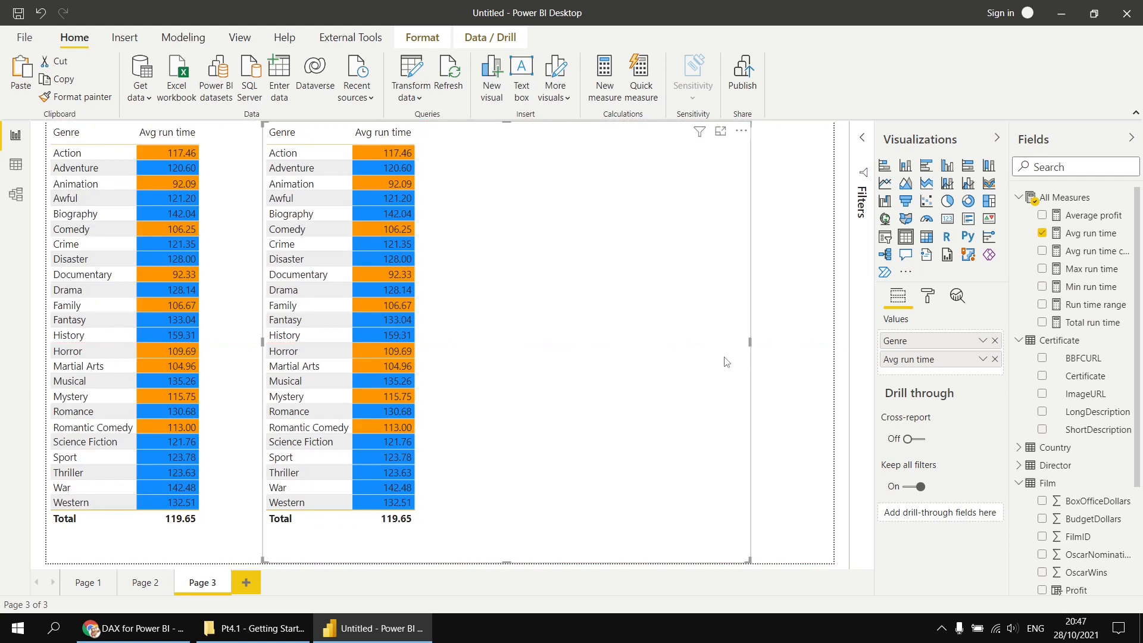
left_click(948, 170)
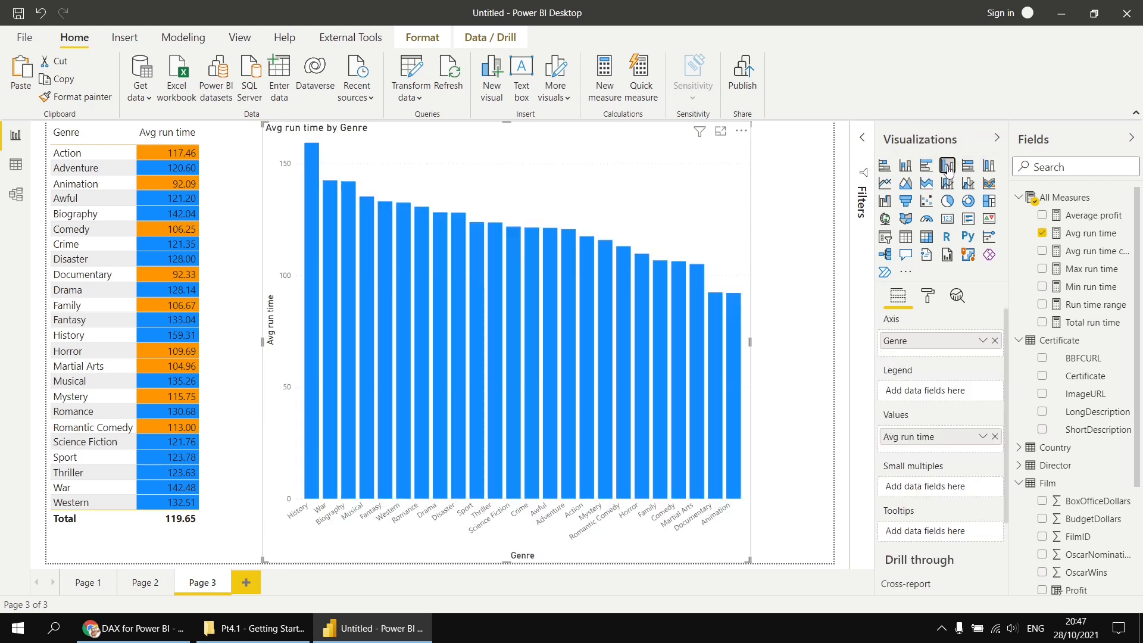
Format the column chart's default data color by field value, based on the Avg run time colour measure.
left_click(928, 298)
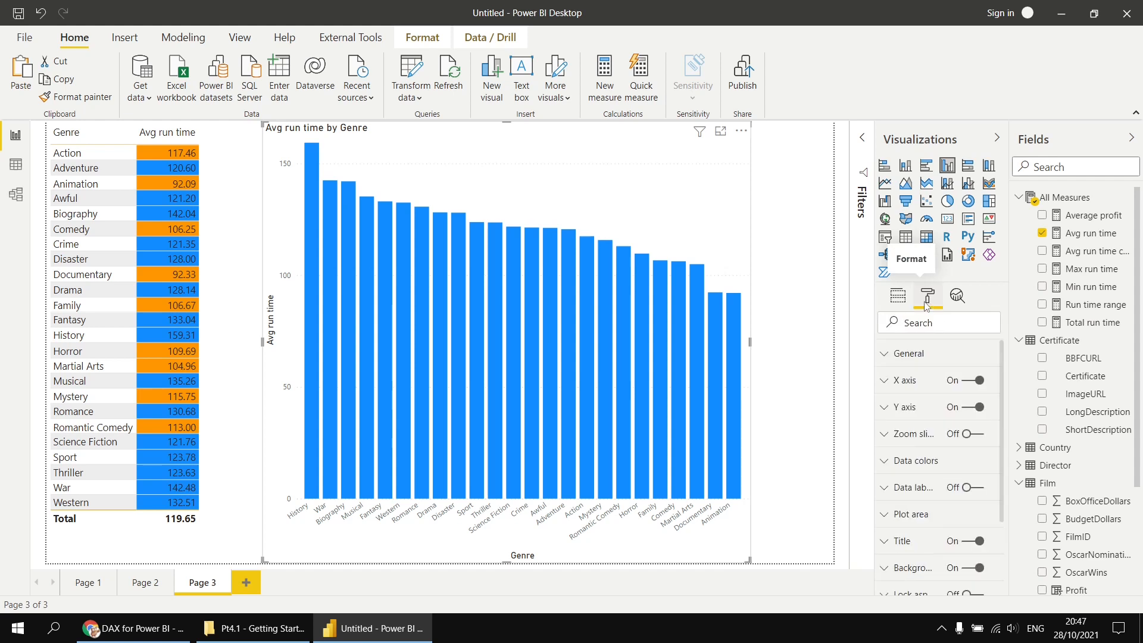
left_click(887, 461)
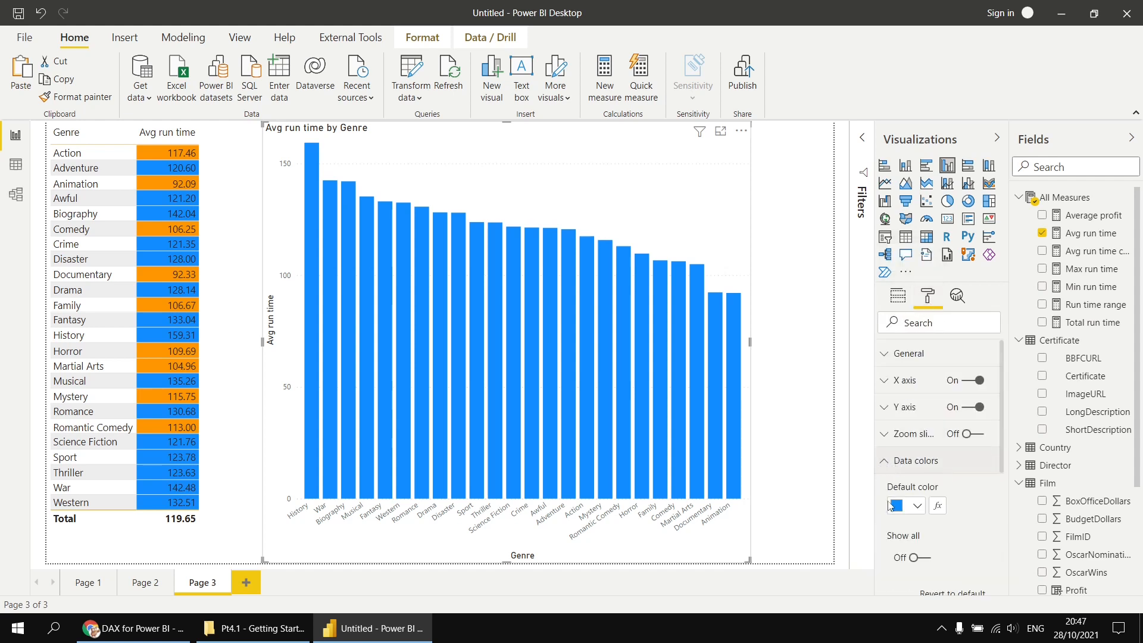
left_click(939, 512)
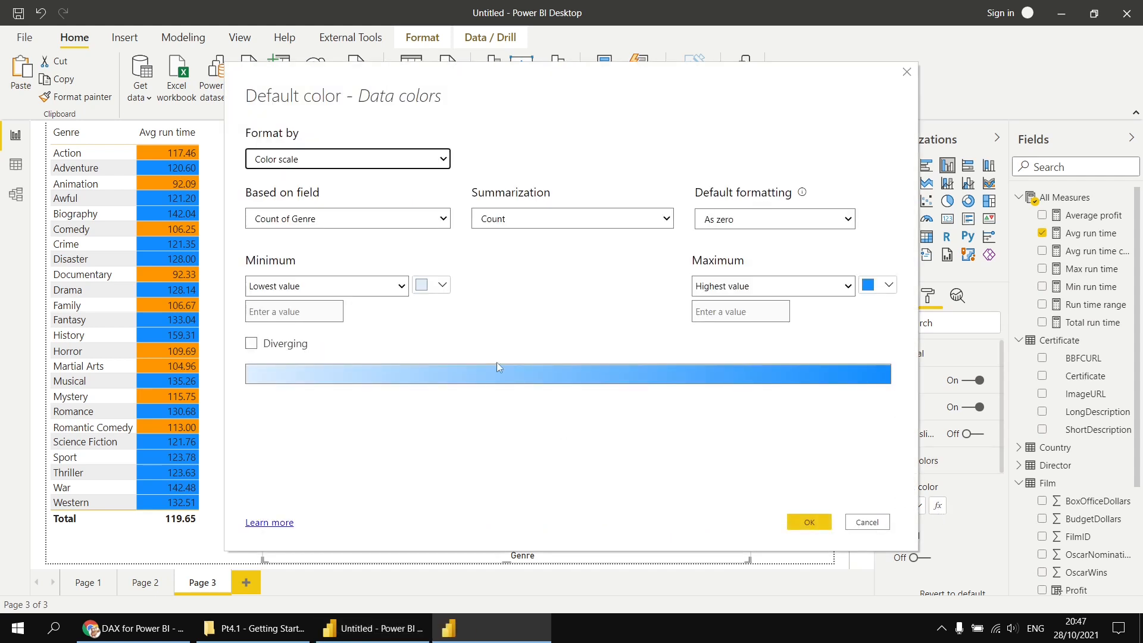
left_click(443, 161)
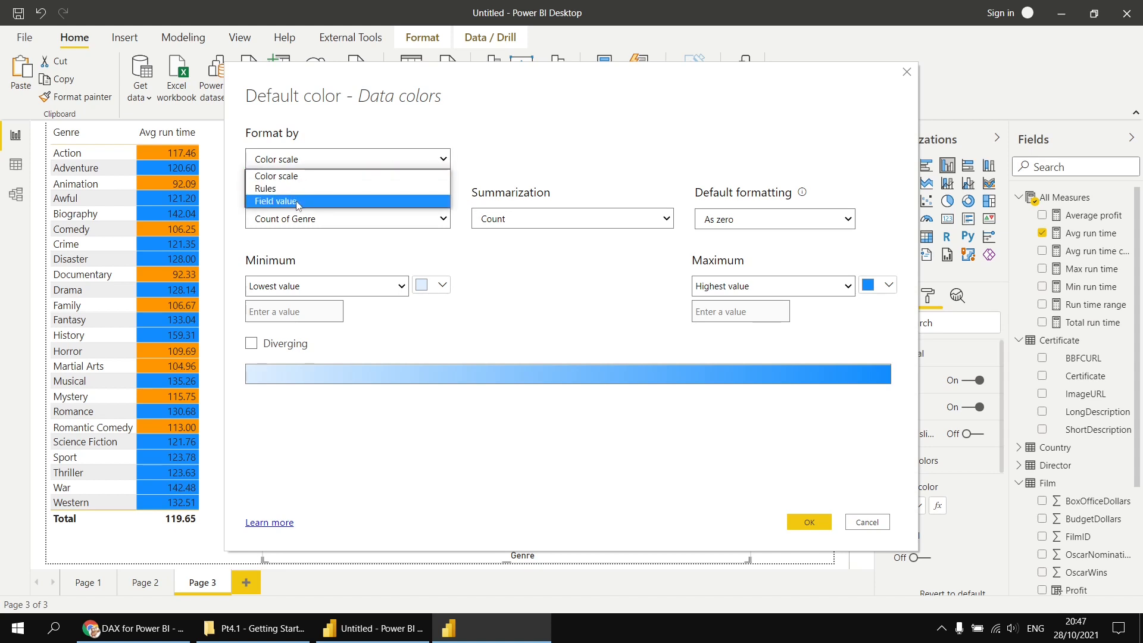
left_click(277, 201)
left_click(312, 224)
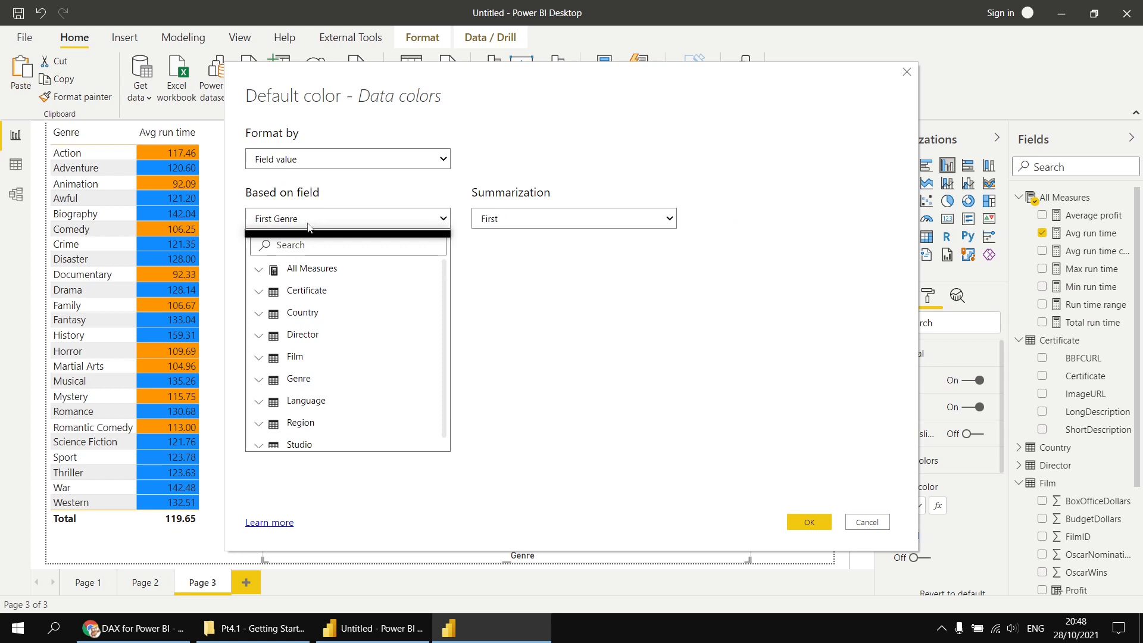
left_click(260, 271)
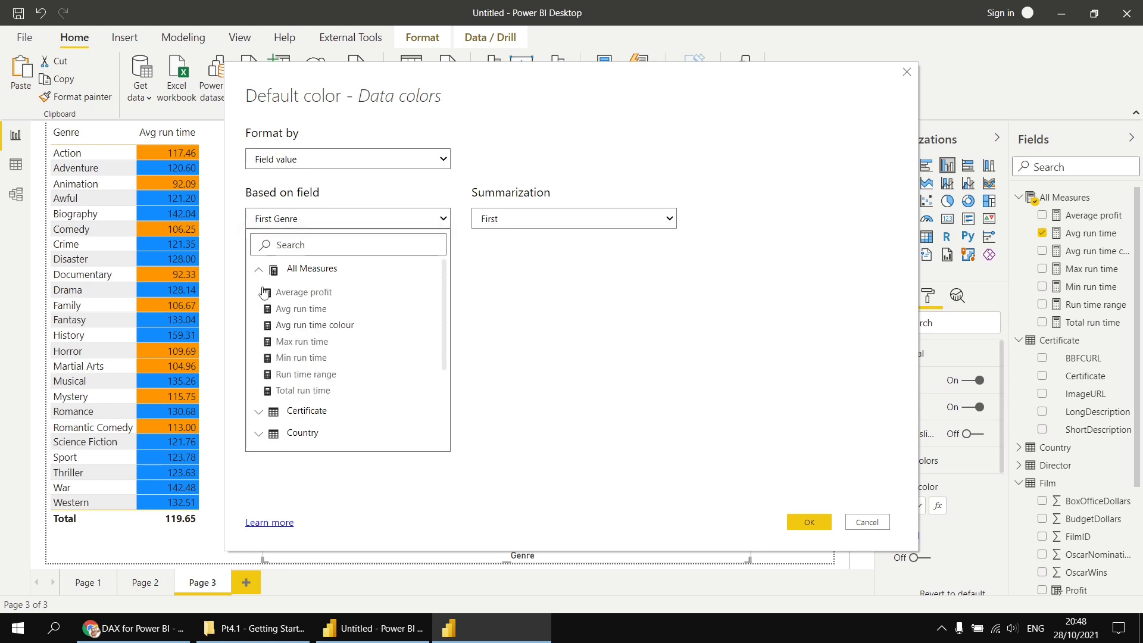
left_click(290, 326)
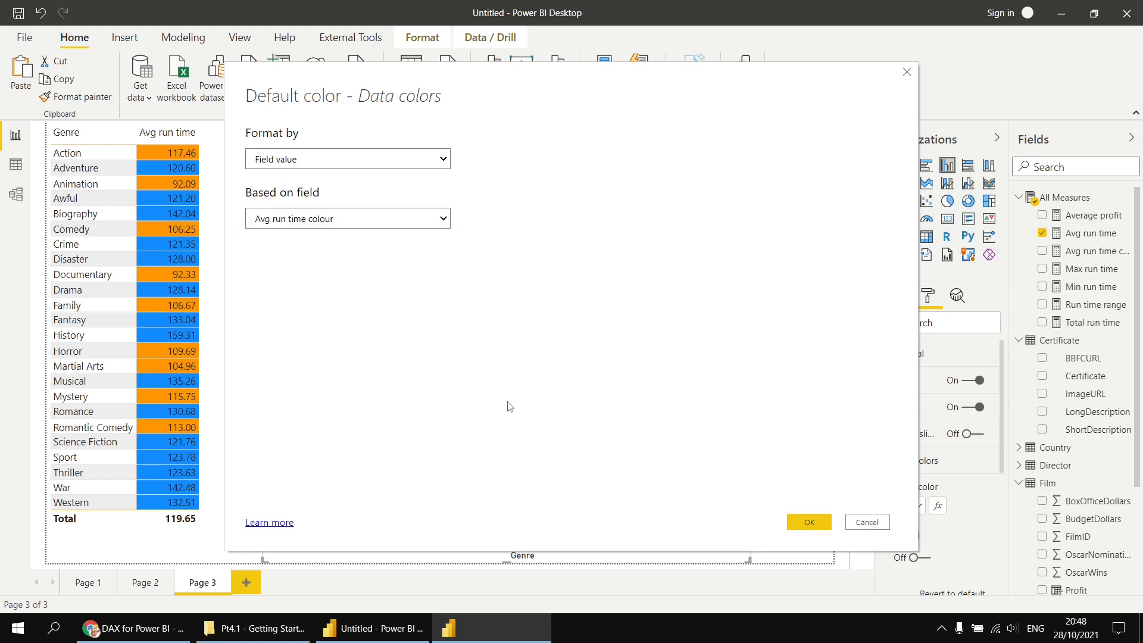
left_click(807, 523)
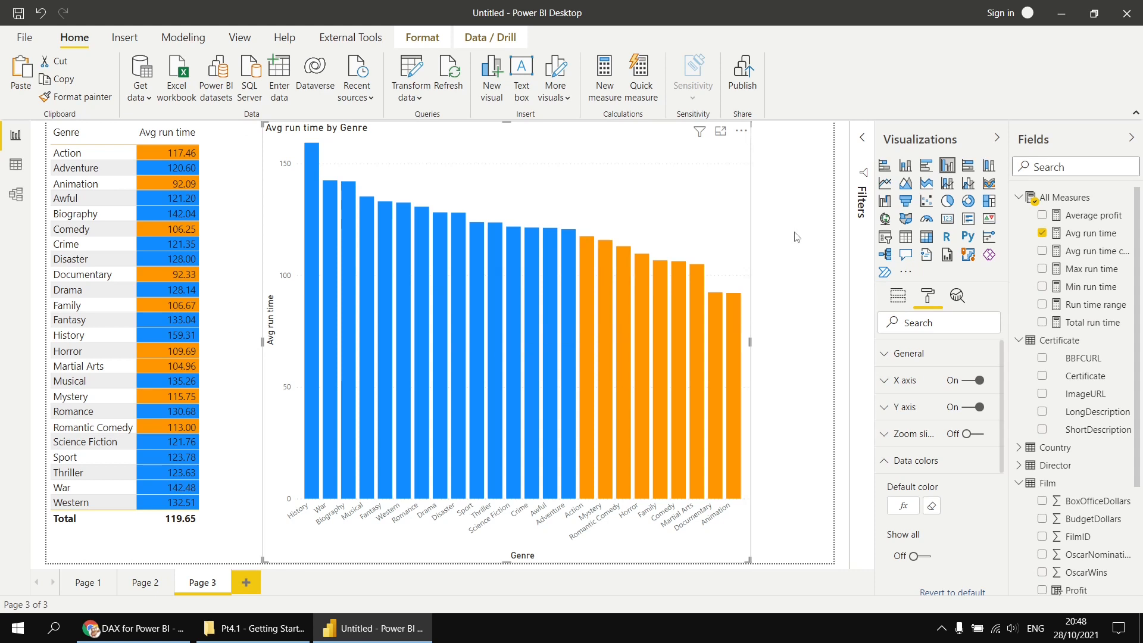
Sort the column chart by Genre in ascending order.
left_click(741, 131)
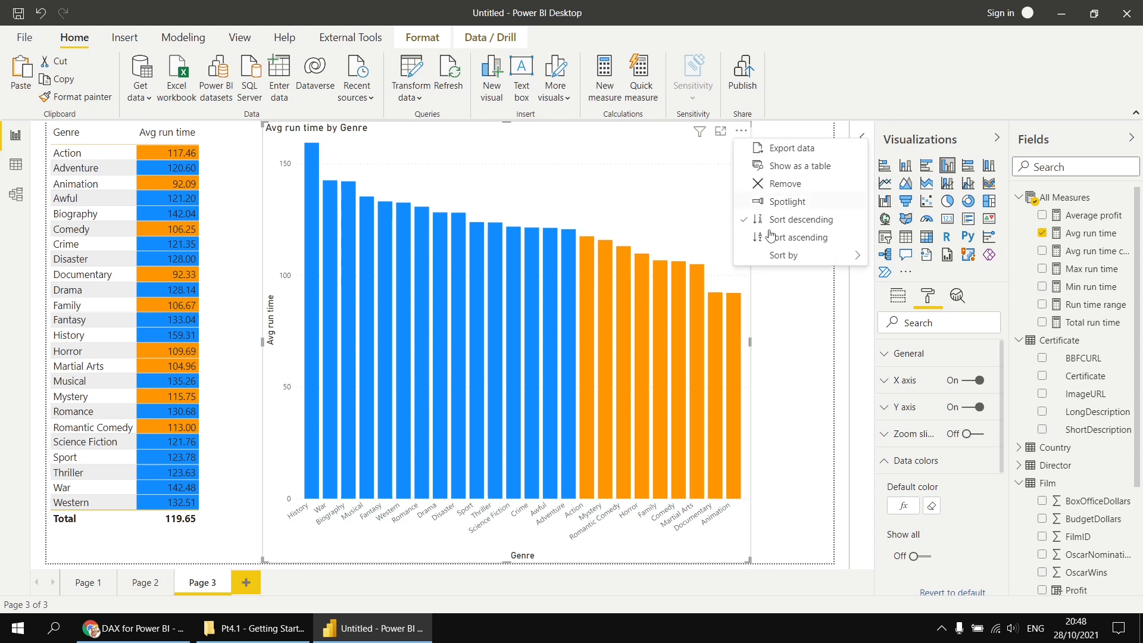
mouse_move(781, 257)
left_click(886, 259)
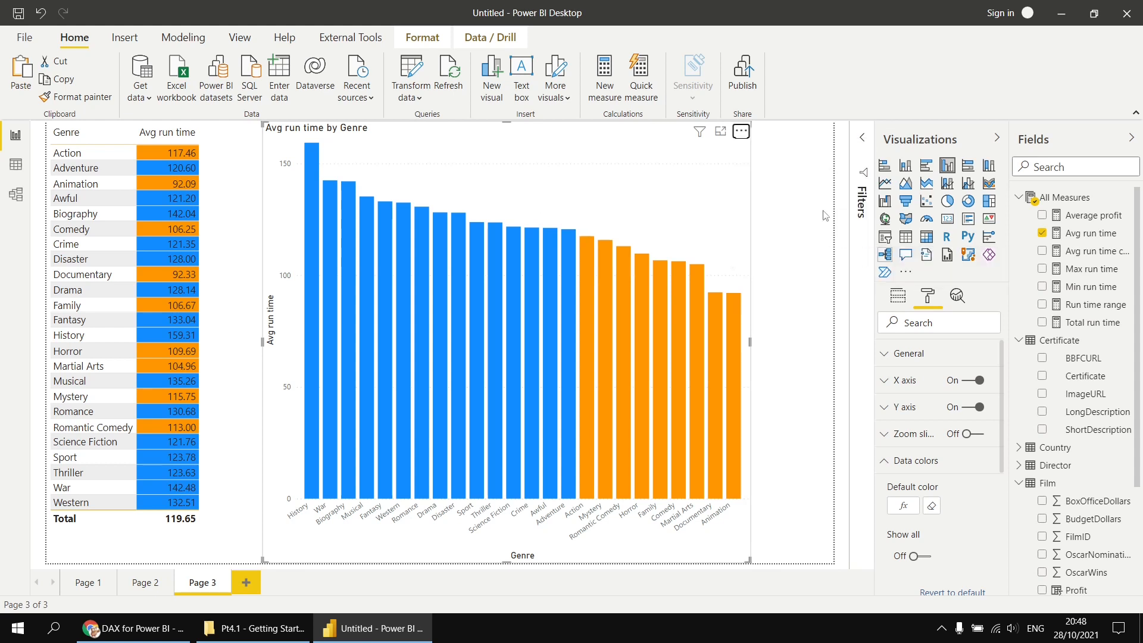
left_click(741, 131)
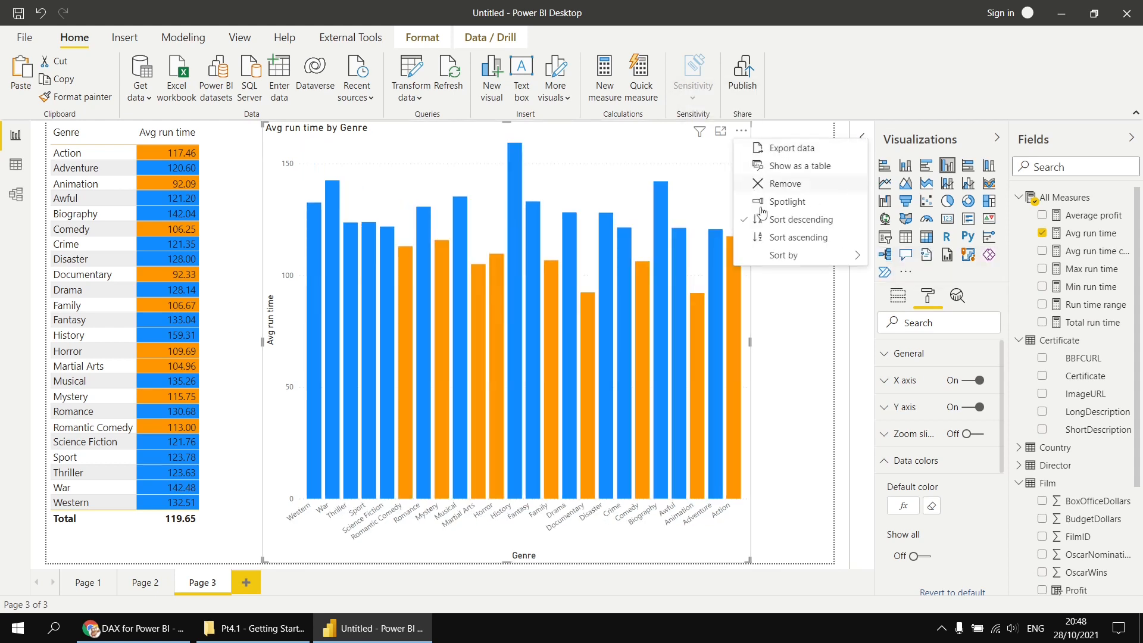
left_click(774, 238)
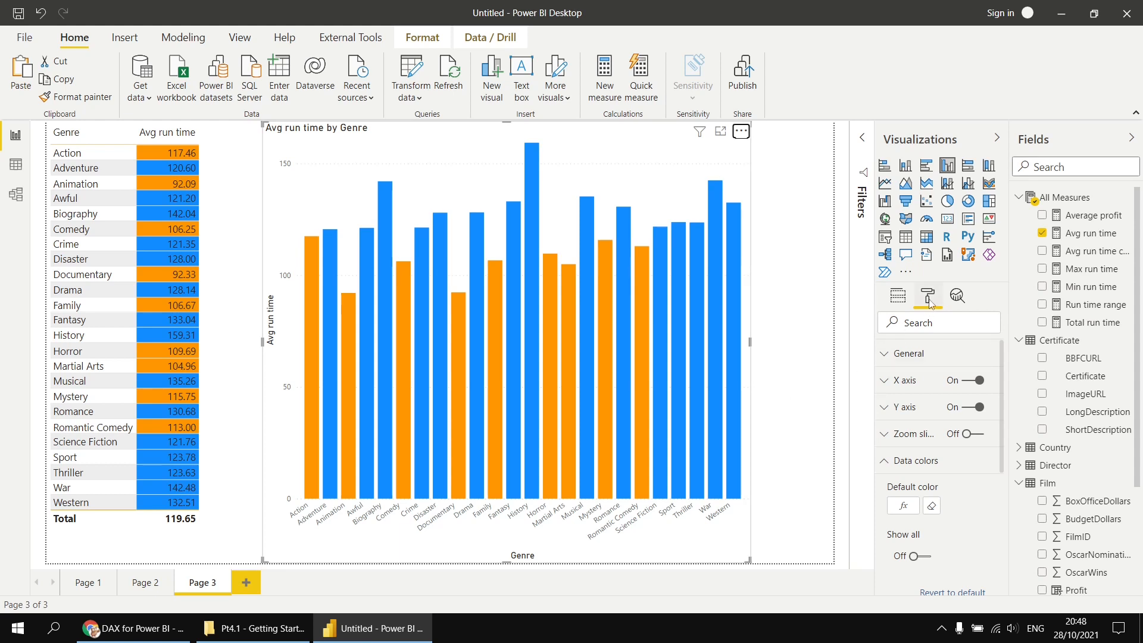
Set the column chart's Y axis start by field value, based on the Min run time measure.
left_click(885, 409)
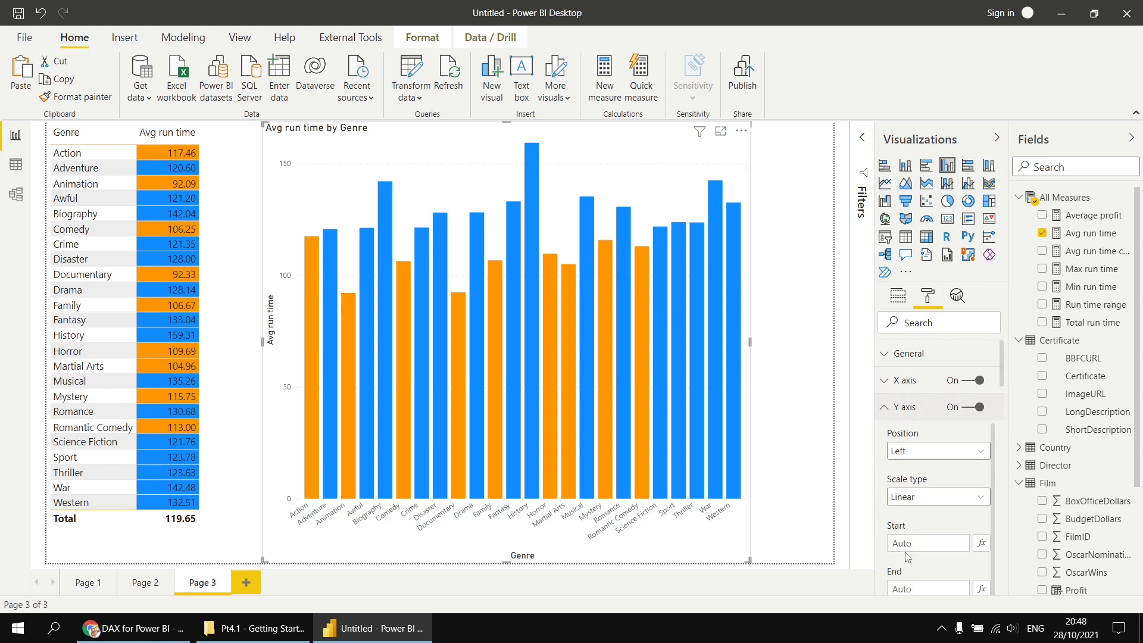
left_click(982, 544)
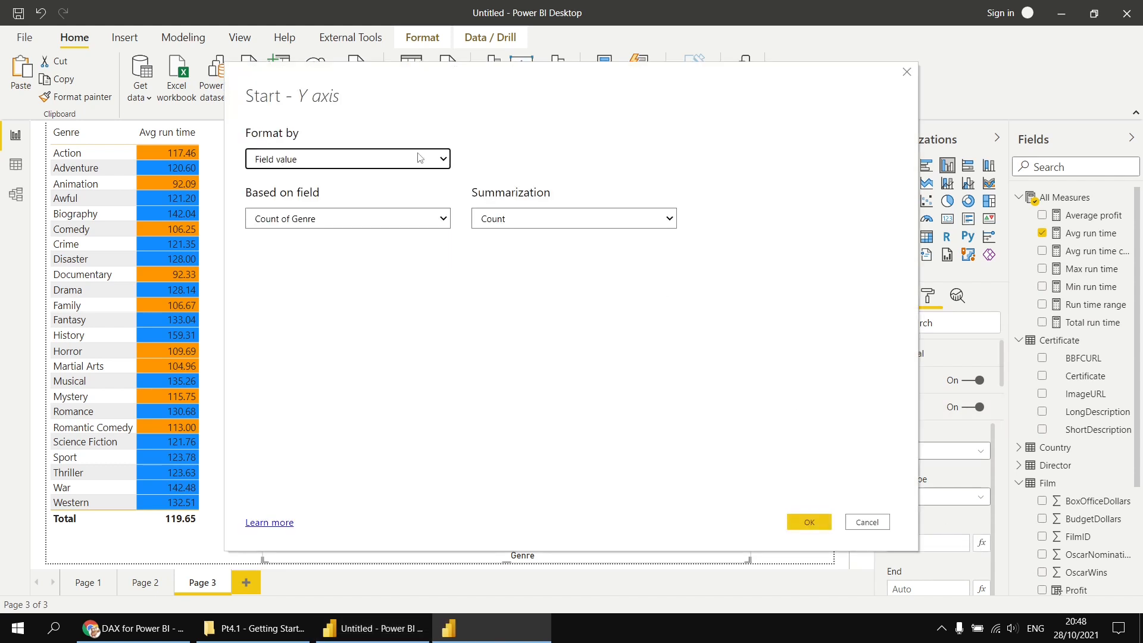
left_click(445, 222)
left_click(260, 273)
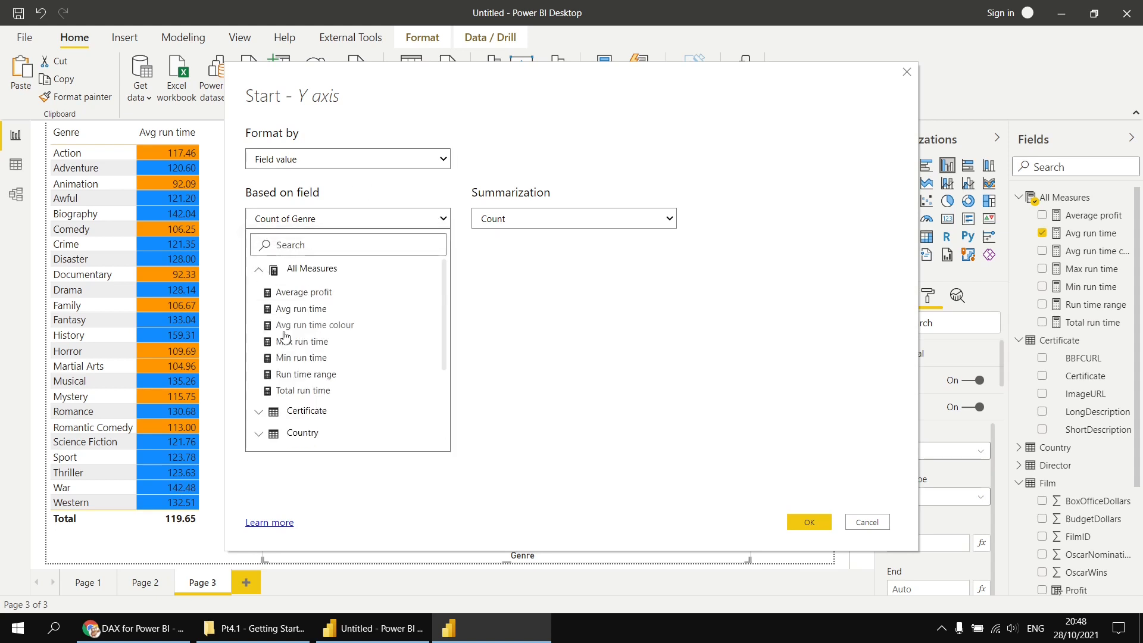
left_click(300, 363)
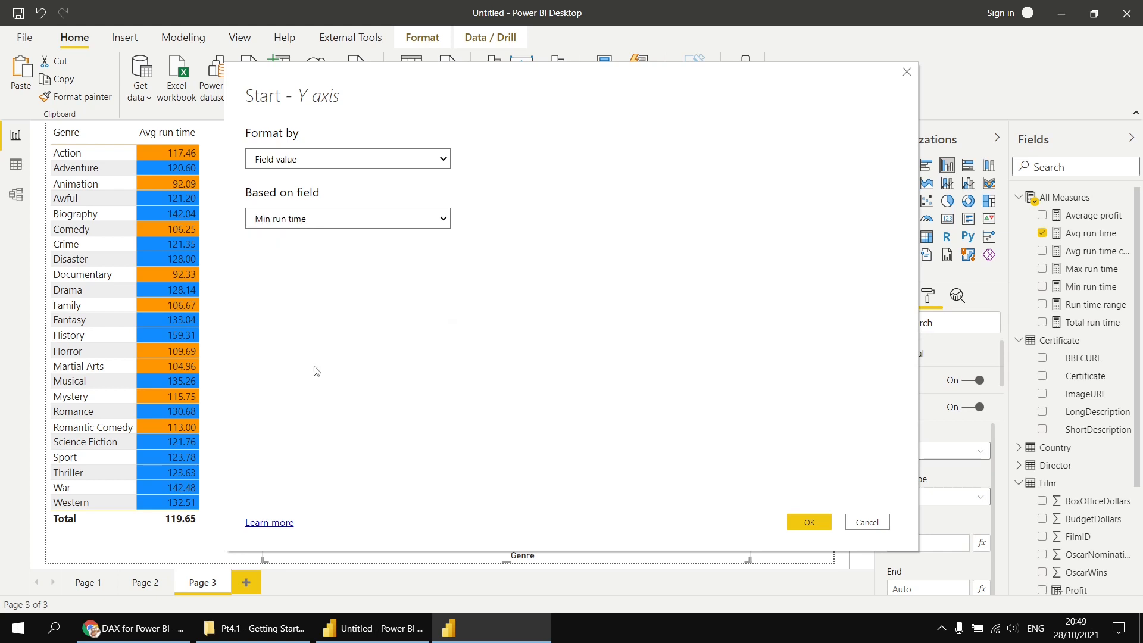
left_click(810, 523)
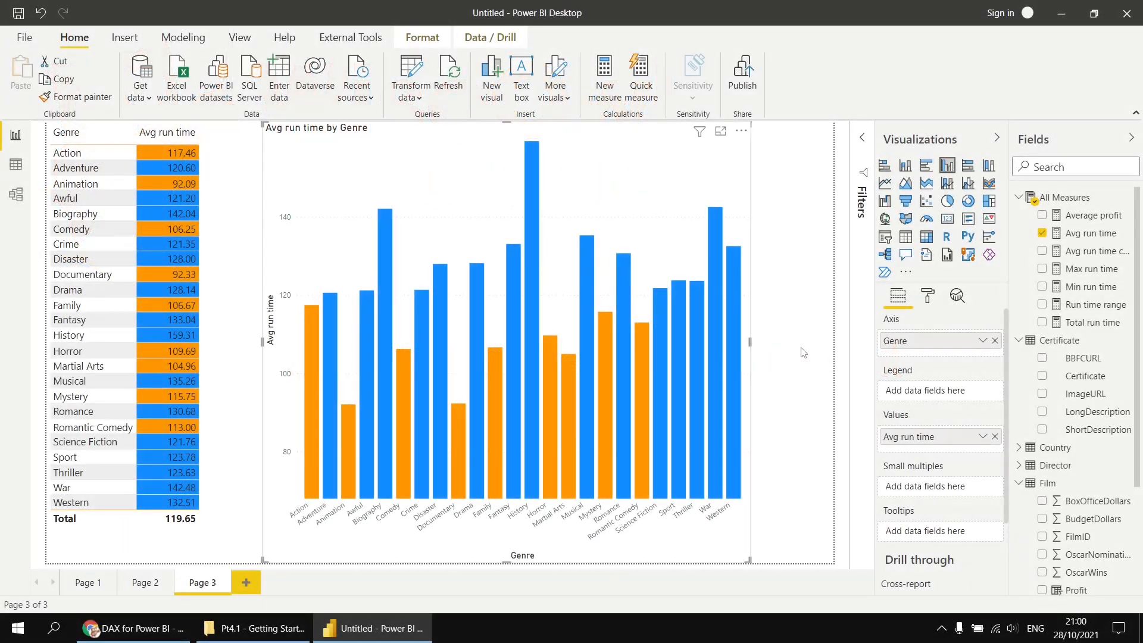
Create a new measure in All Measures named Avg run time all genres and begin its formula with the CALCULATE function.
left_click(1091, 252)
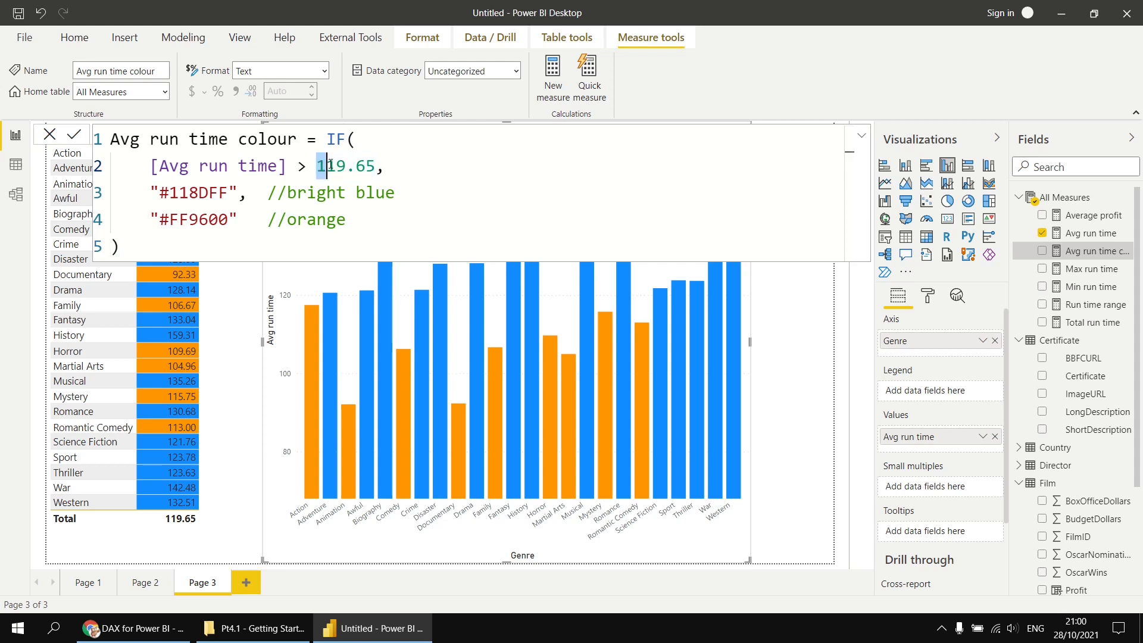
left_click_drag(317, 166, 376, 165)
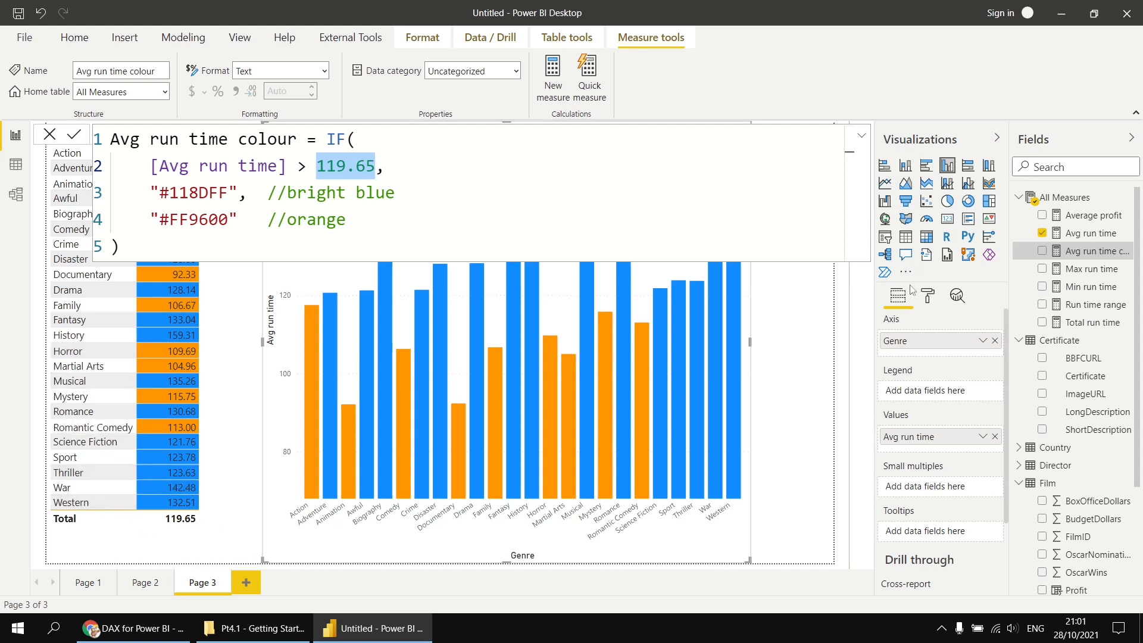
right_click(1064, 200)
key("Escape")
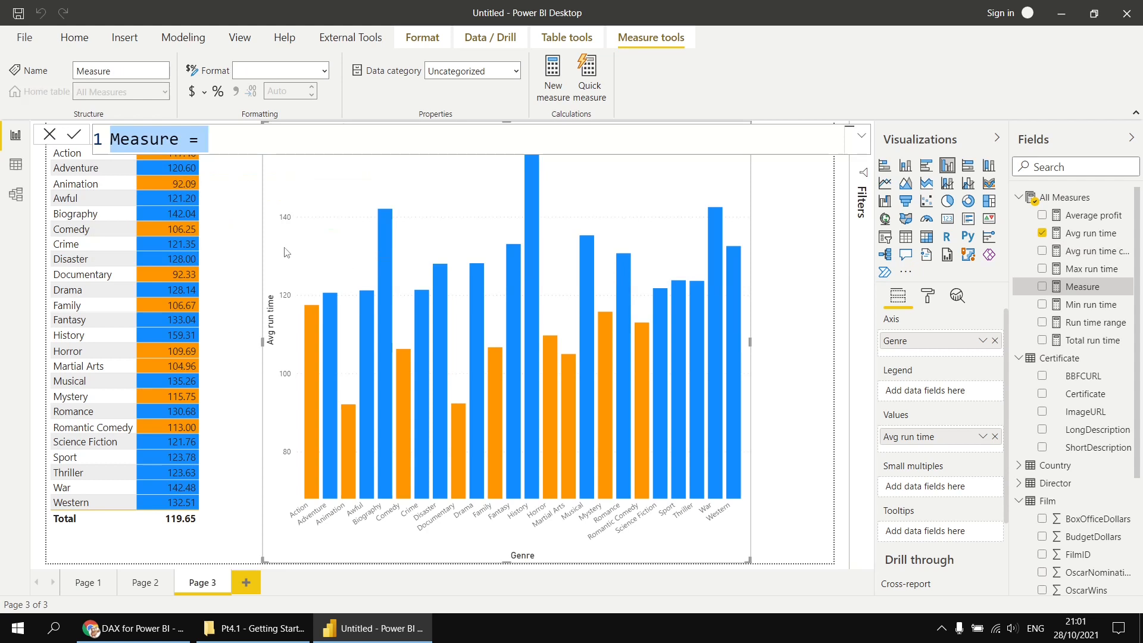
type("Avg run ti")
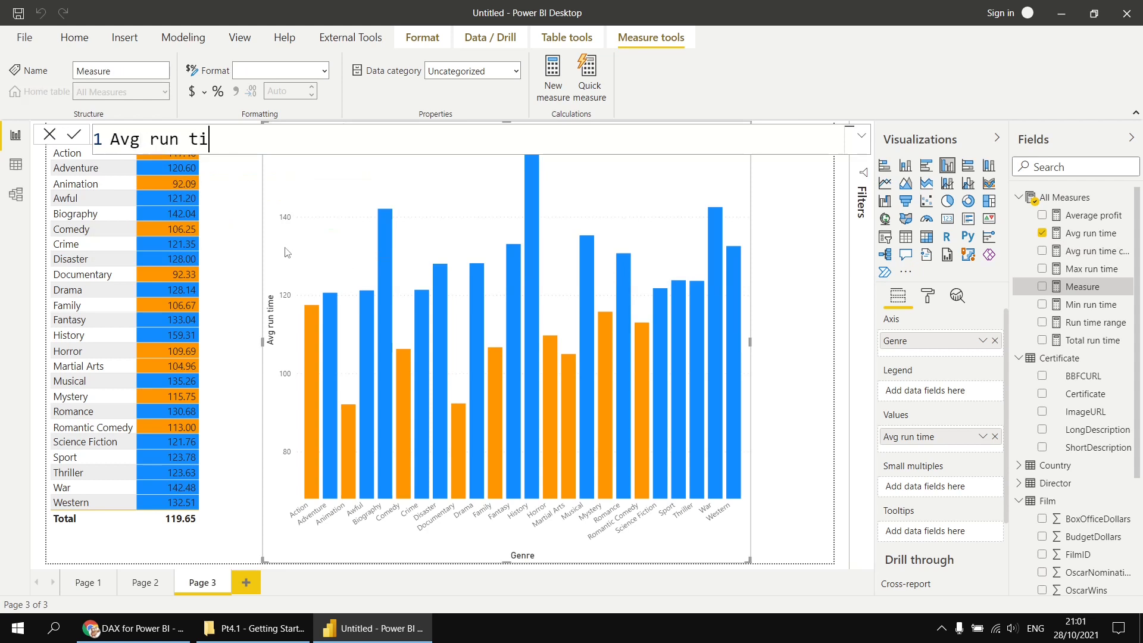
type("m e all genres = ")
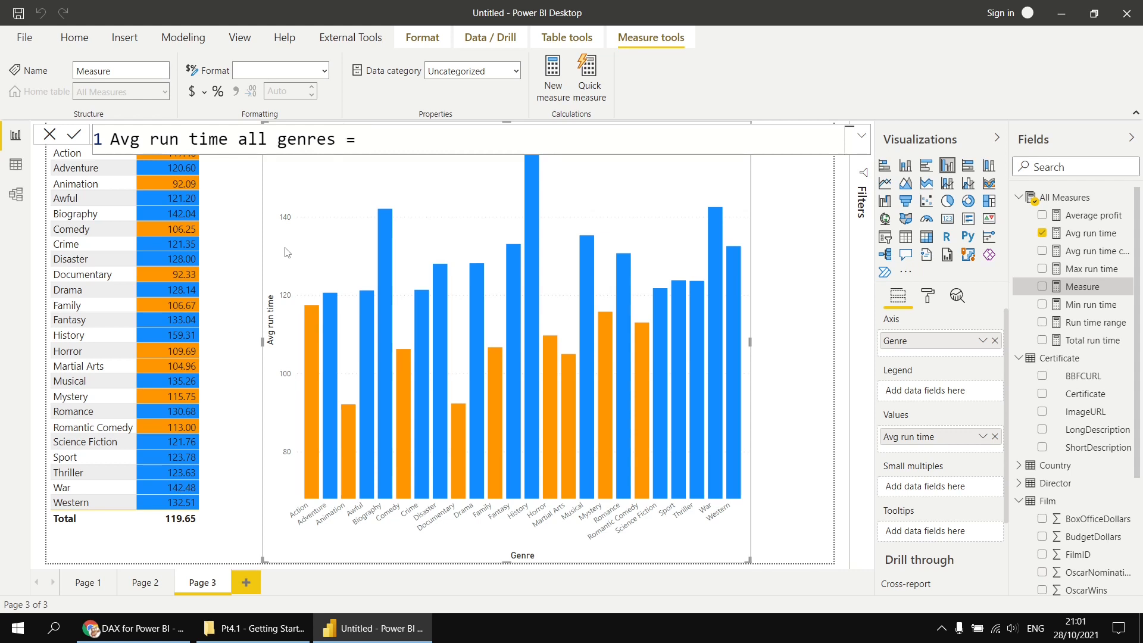
type("cal")
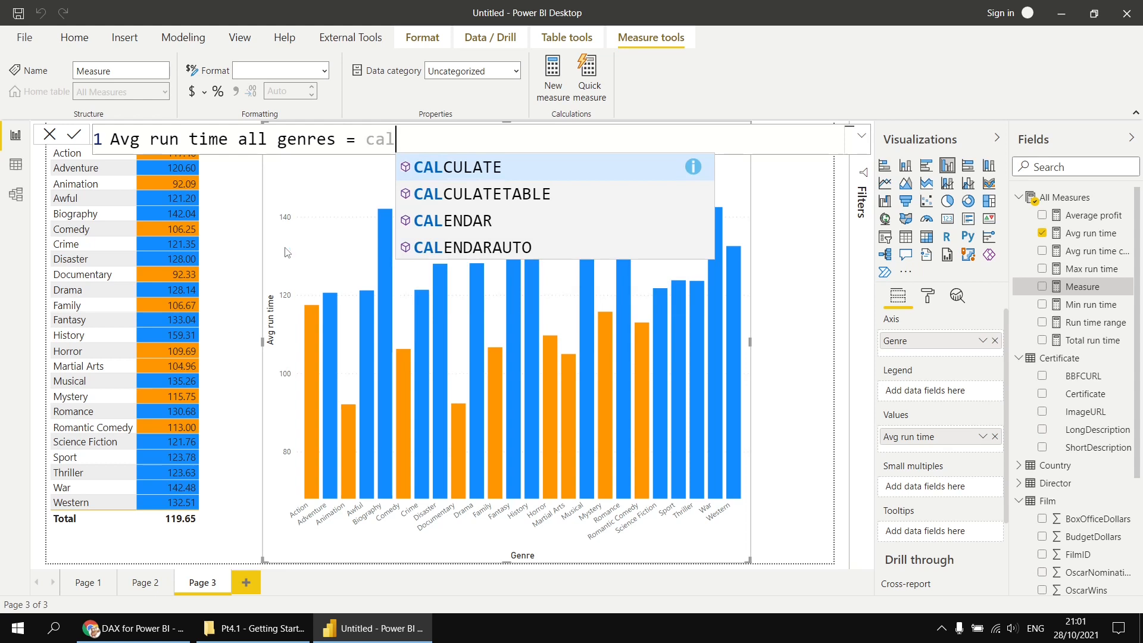
key("Tab")
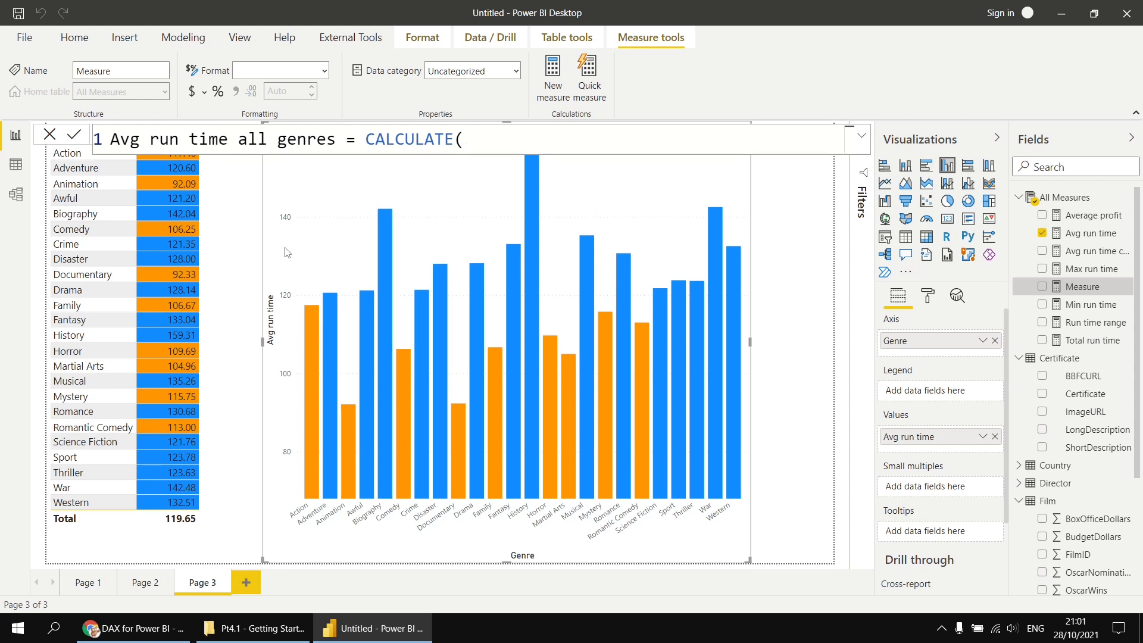
key("shift+Return")
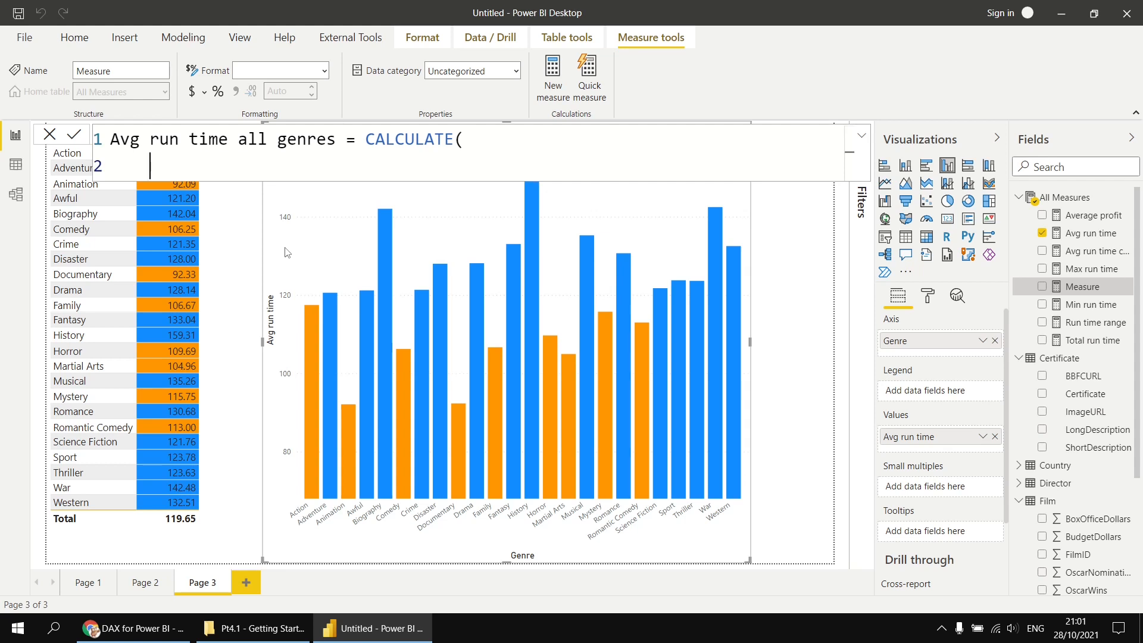
Enter [Avg run time] as the CALCULATE expression, followed by a new line for the filter argument.
type("avere")
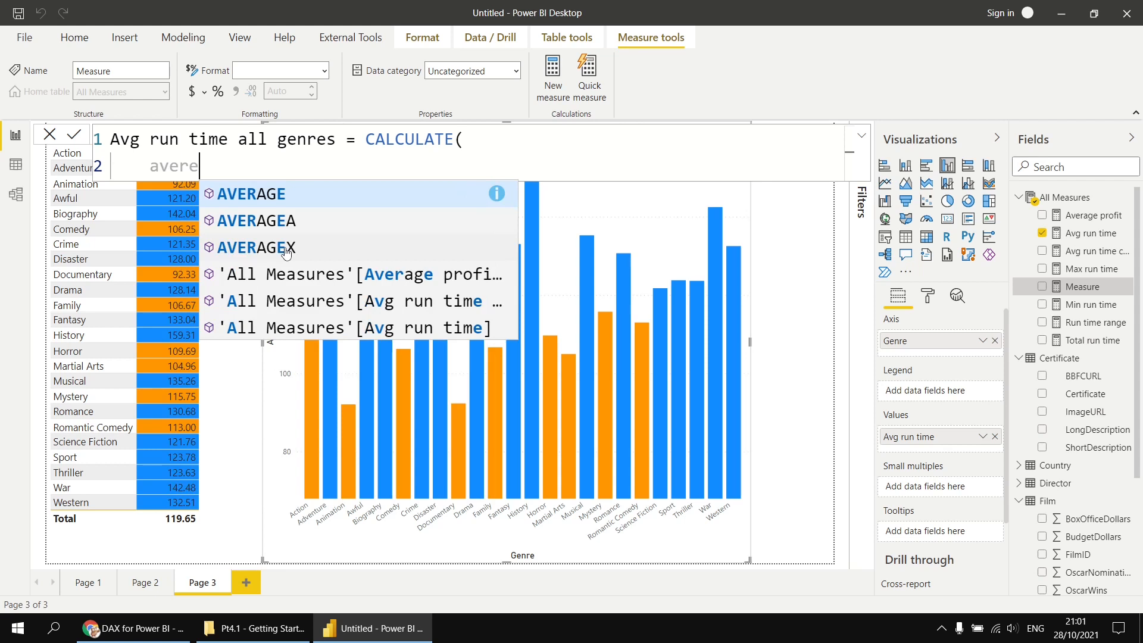
key("BackSpace")
key("BackSpace")
key("BackSpace")
key("BackSpace")
key("BackSpace")
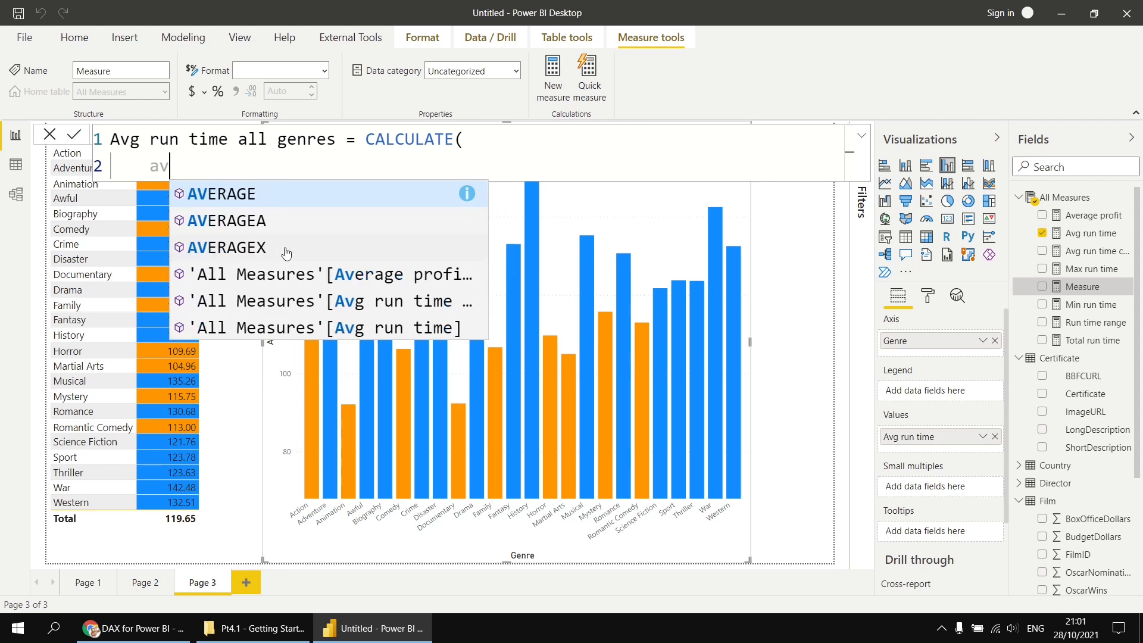
type("[")
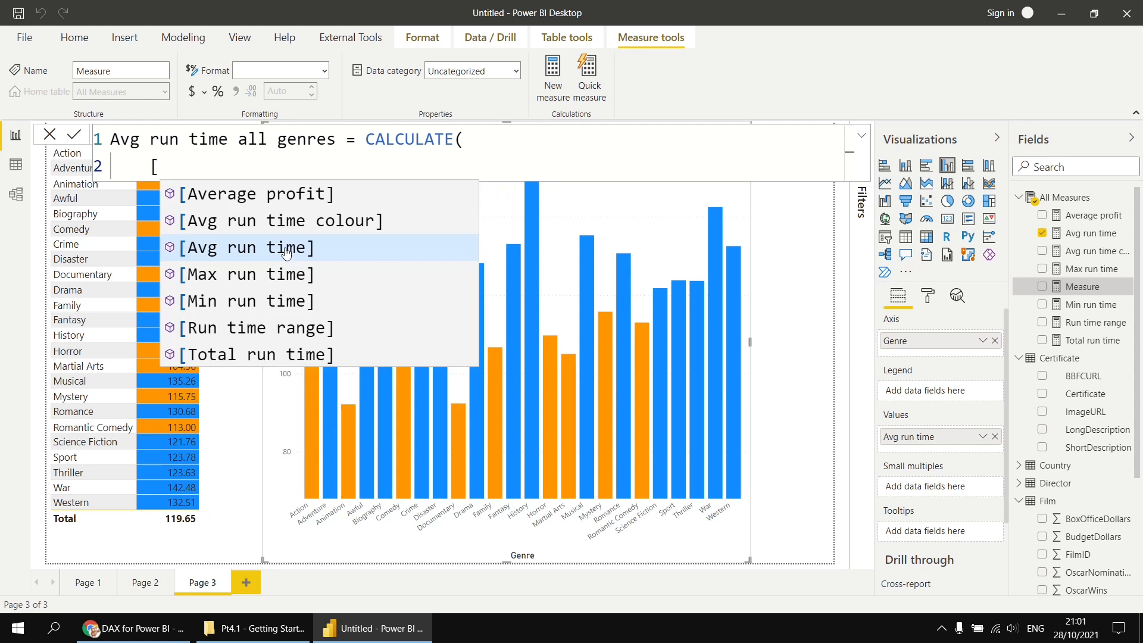
left_click(286, 247)
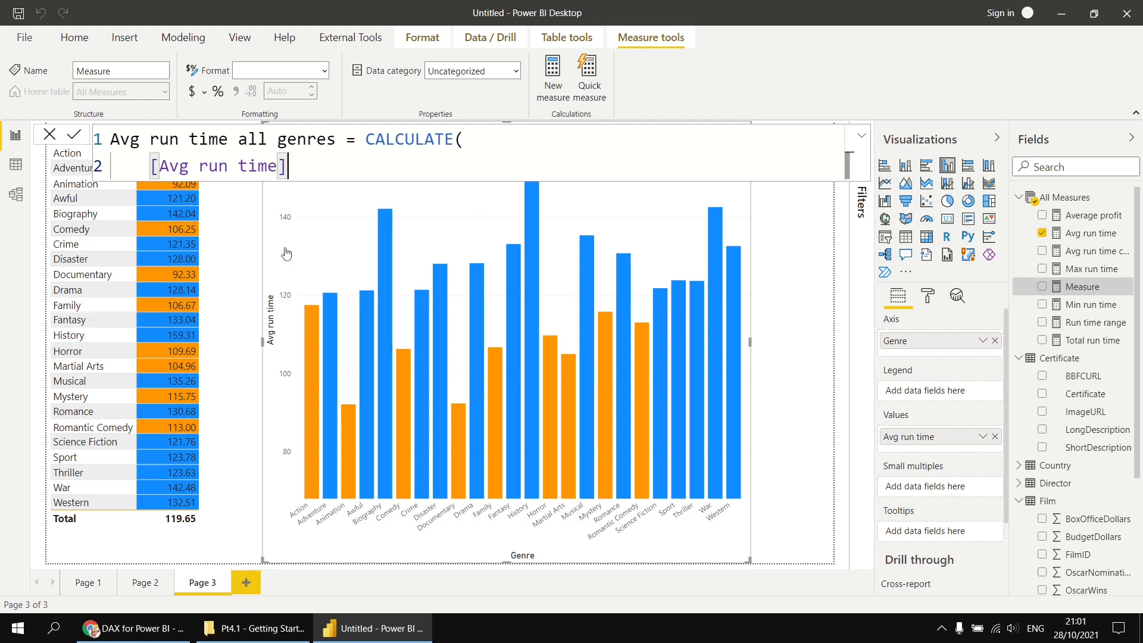
type(",")
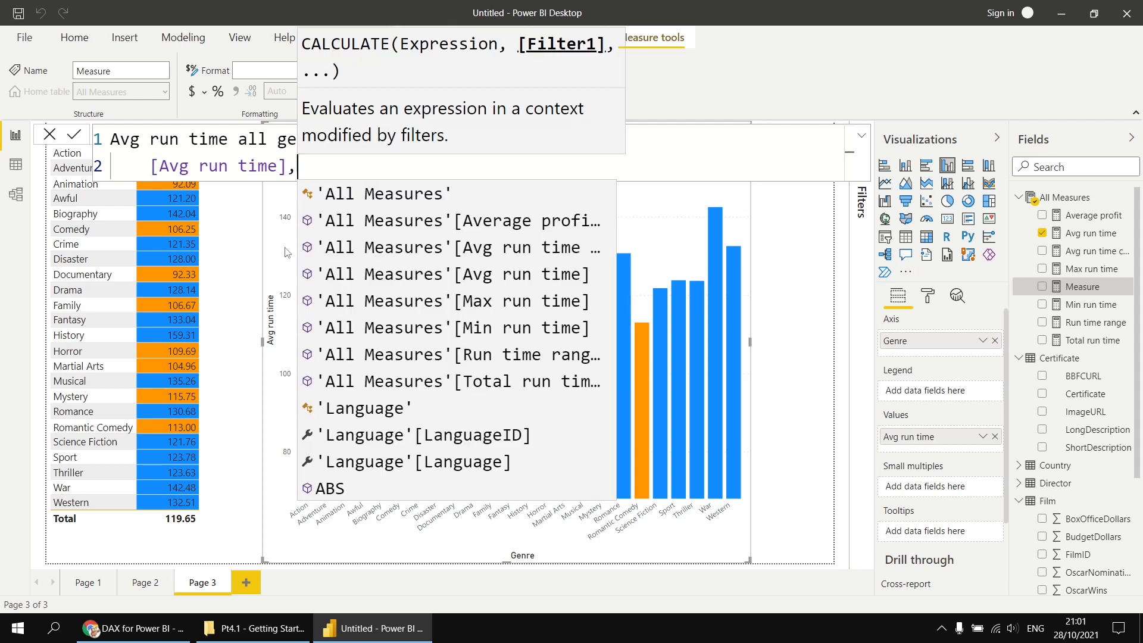
key("shift+Return")
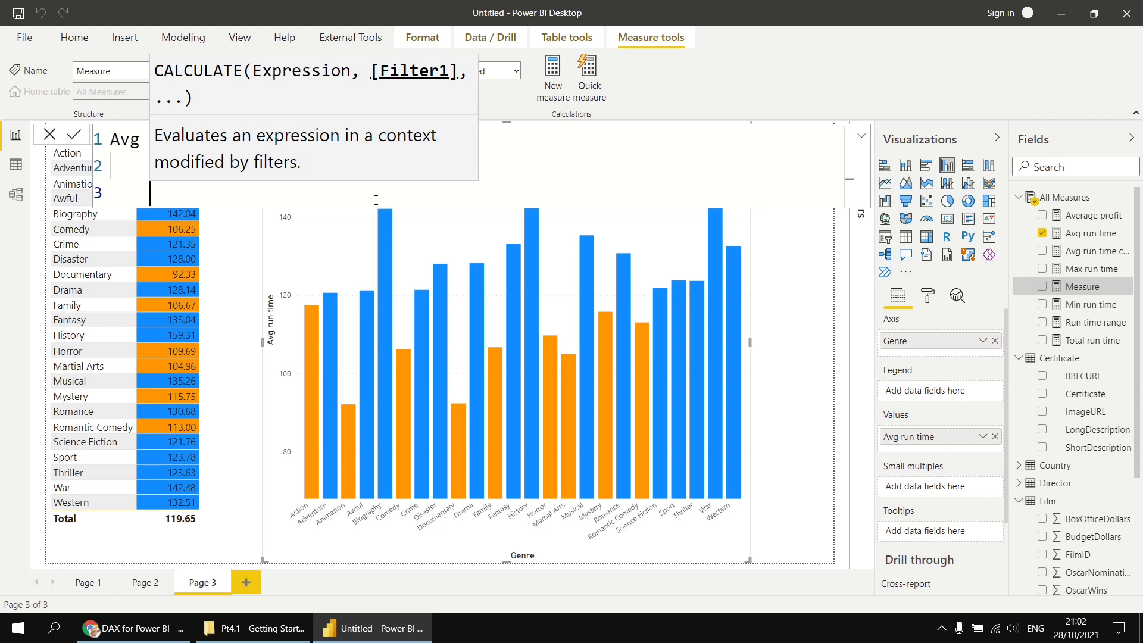
Add REMOVEFILTERS(Genre) as the filter argument, close the CALCULATE function and commit the measure.
type("REM")
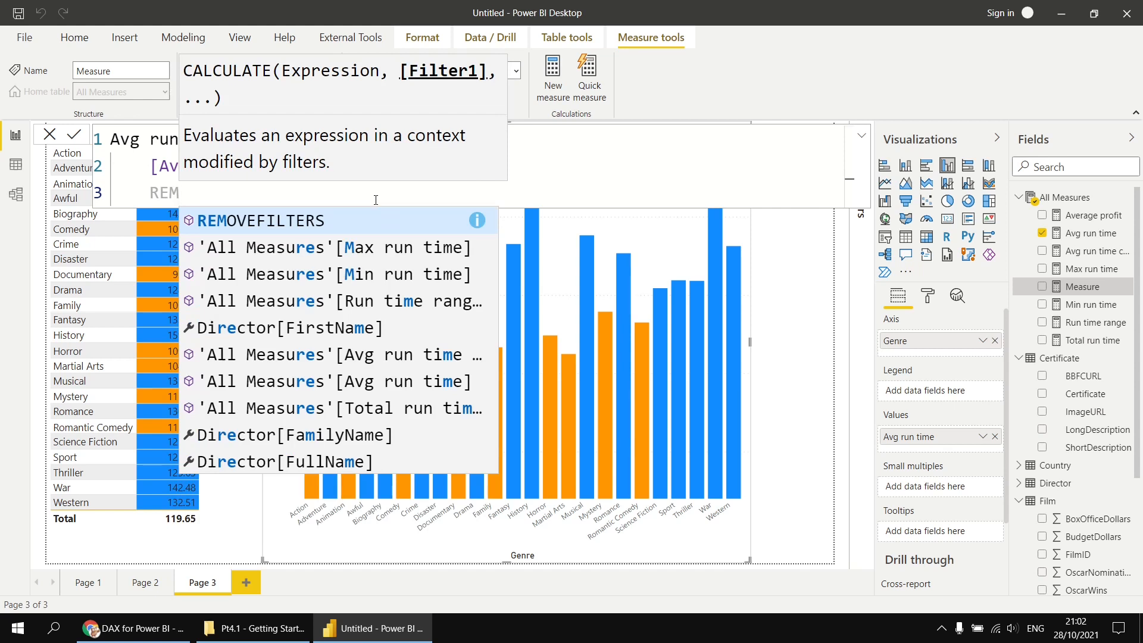
key("Tab")
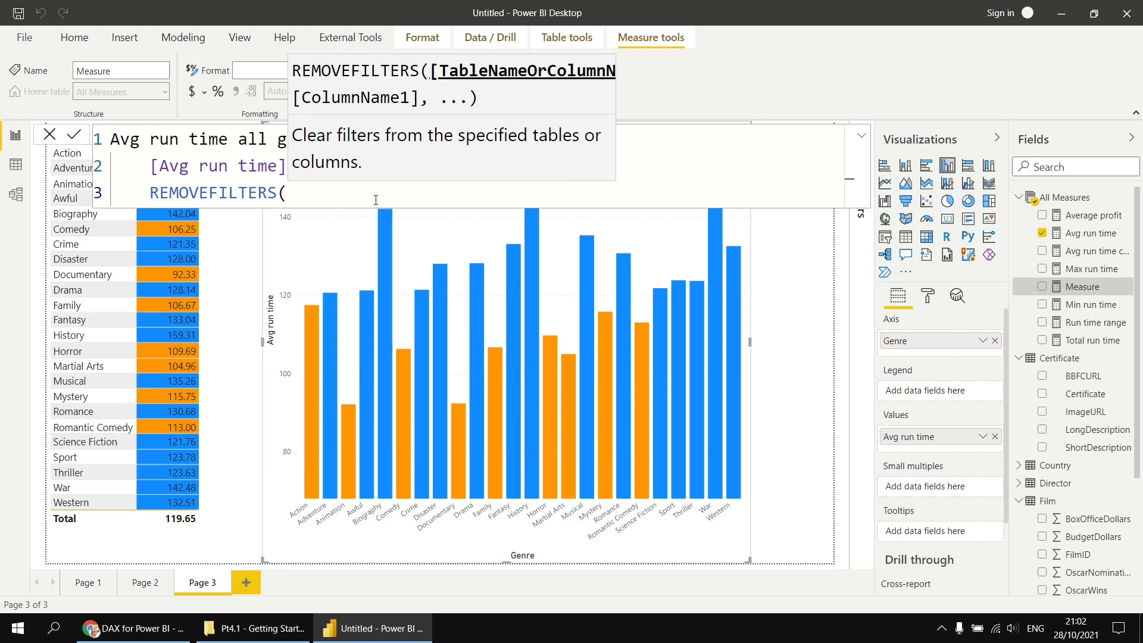
type("Ger")
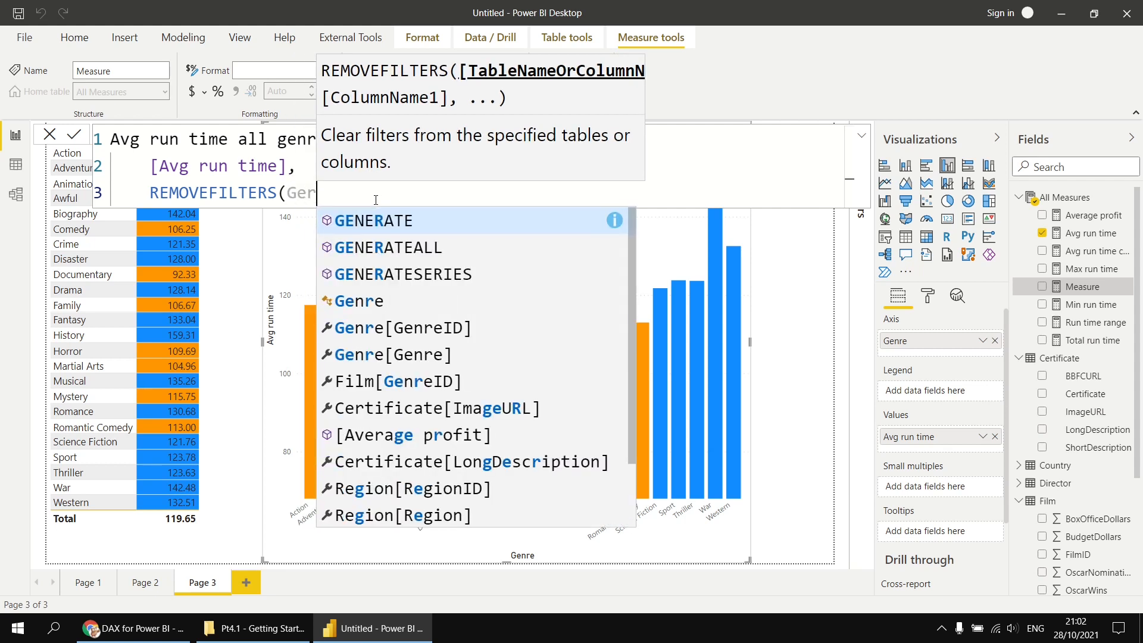
key("BackSpace")
type("nre")
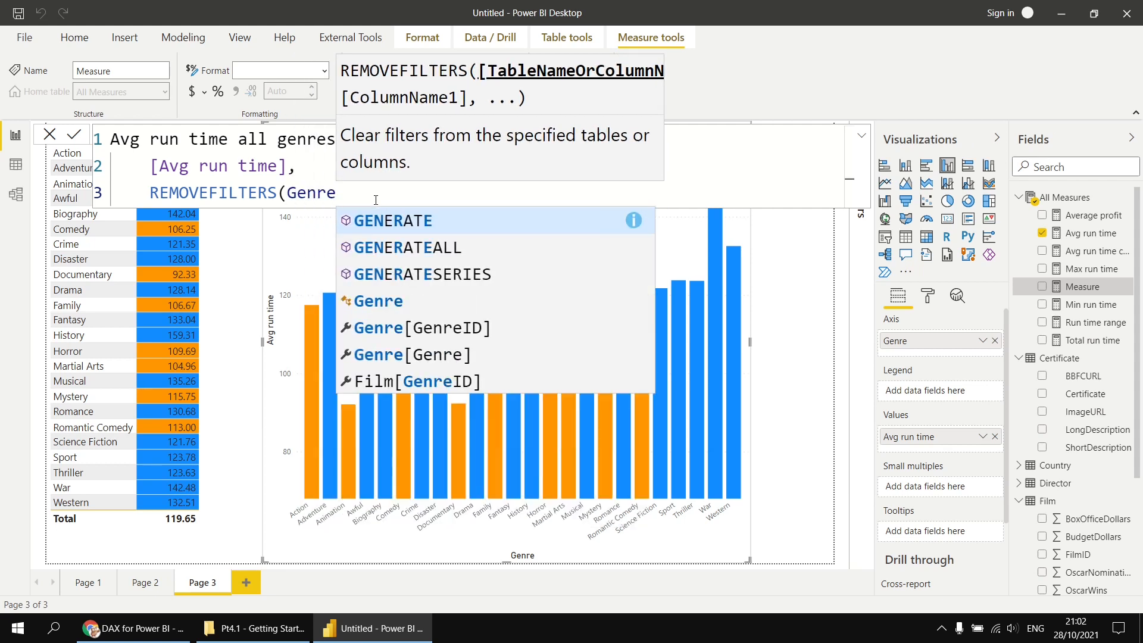
key("Down")
key("Down")
key("Down")
key("Tab")
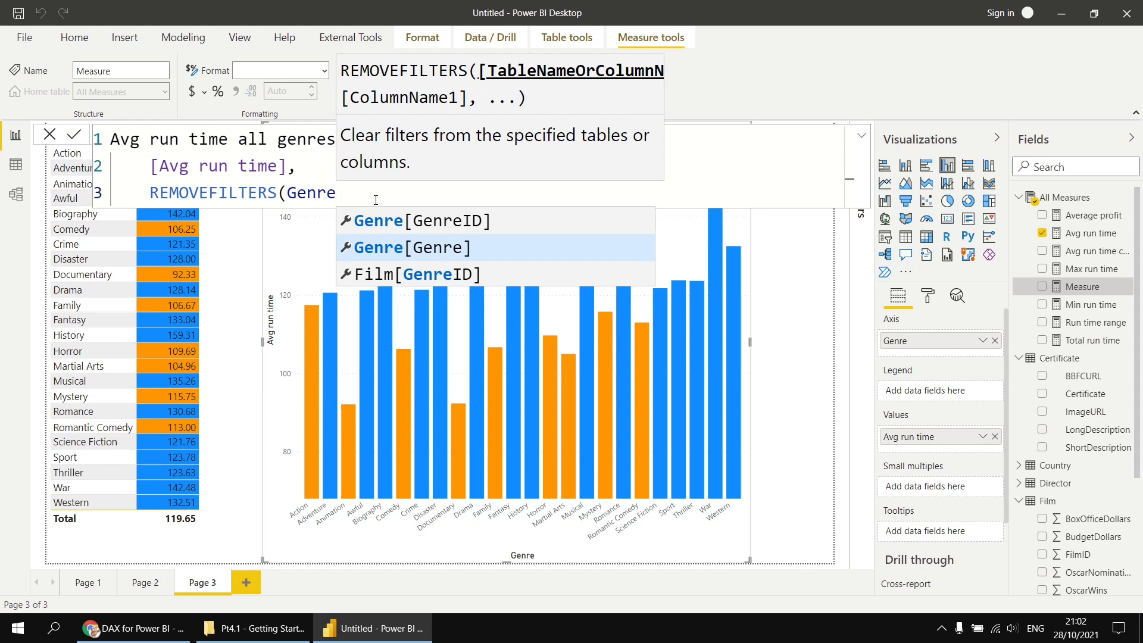
key("Escape")
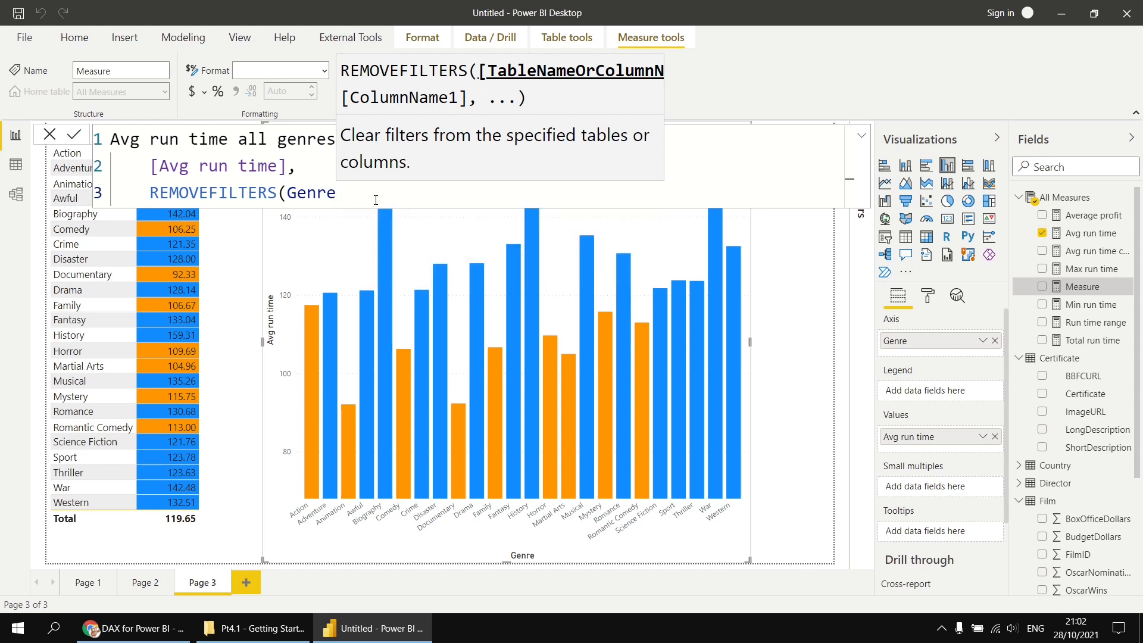
type(")")
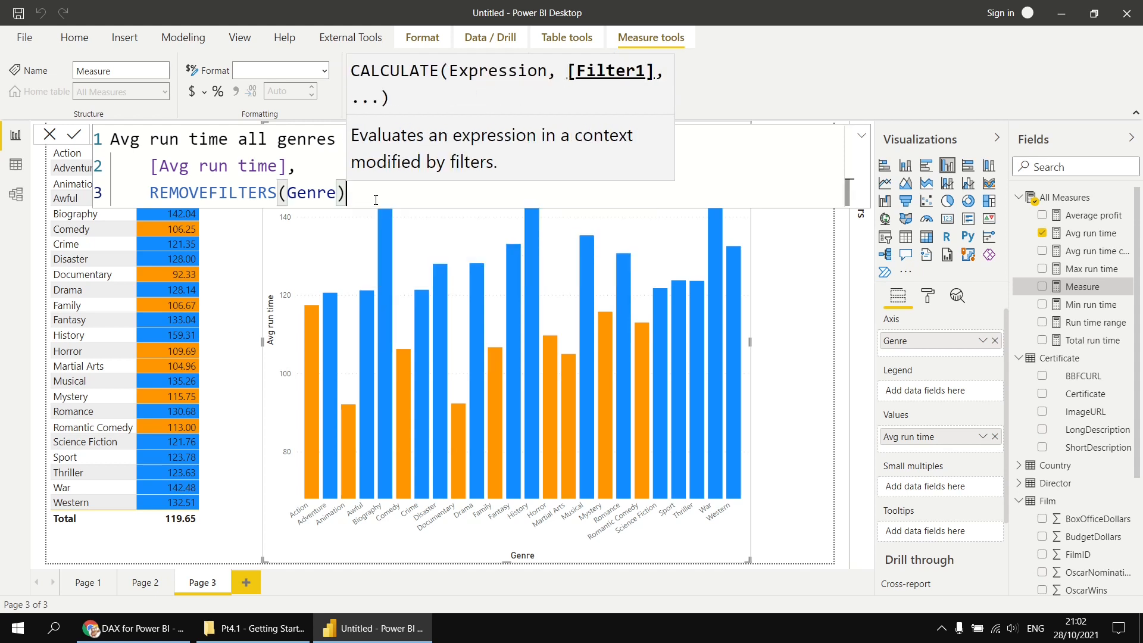
key("shift+Return")
type(")")
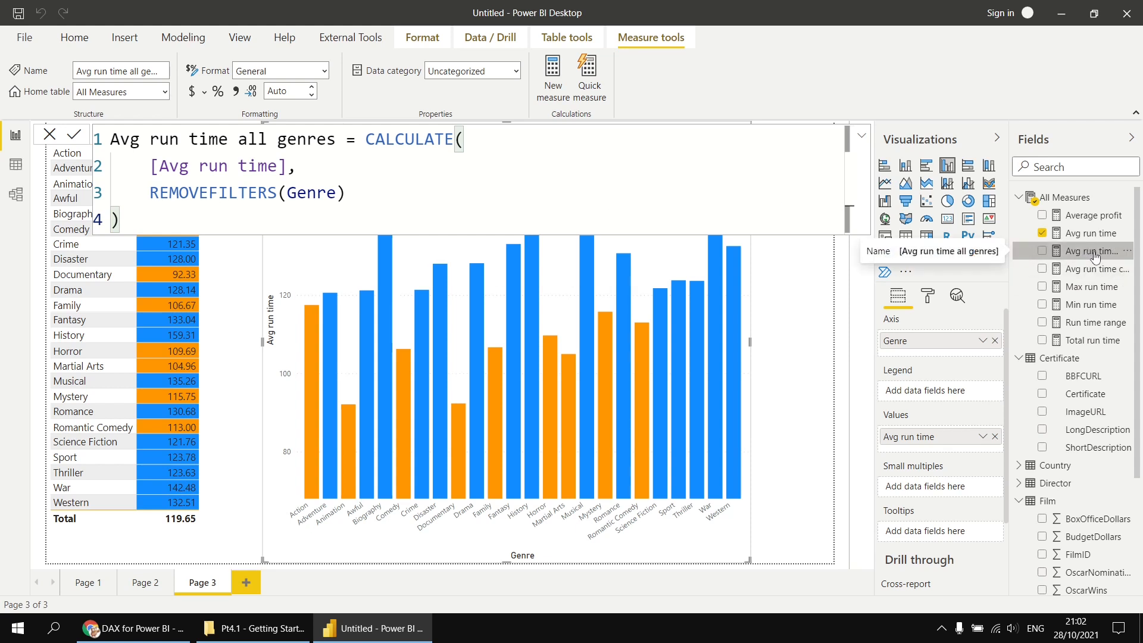
Preview Avg run time all genres as a column in the widened genre table, and restore the table's original width and fields.
left_click_drag(1094, 255, 223, 399)
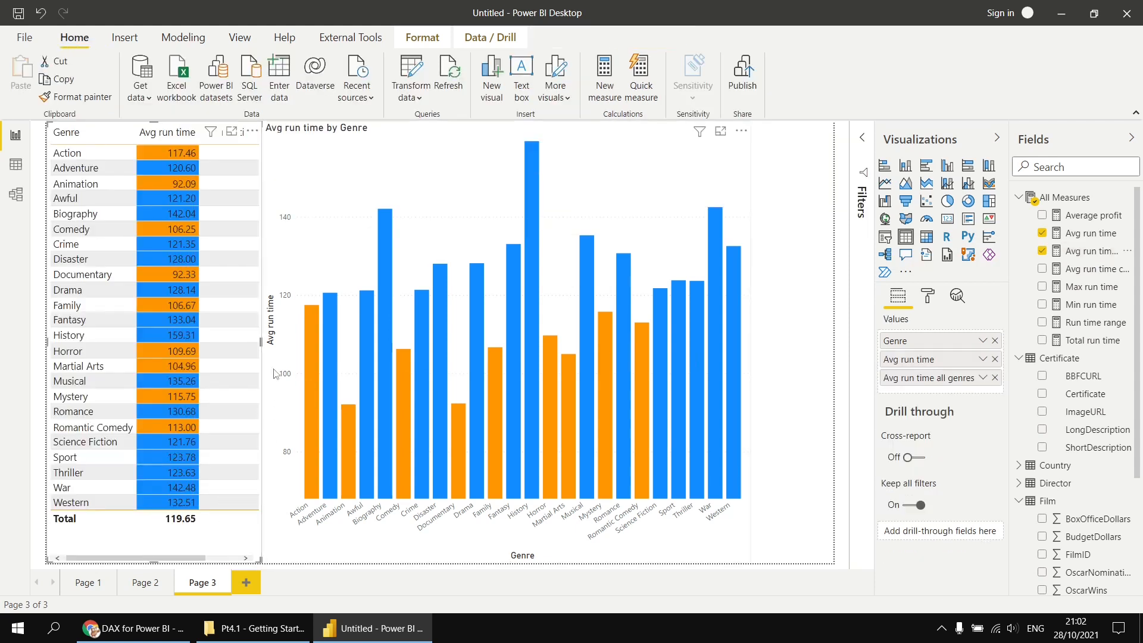
left_click_drag(260, 341, 332, 349)
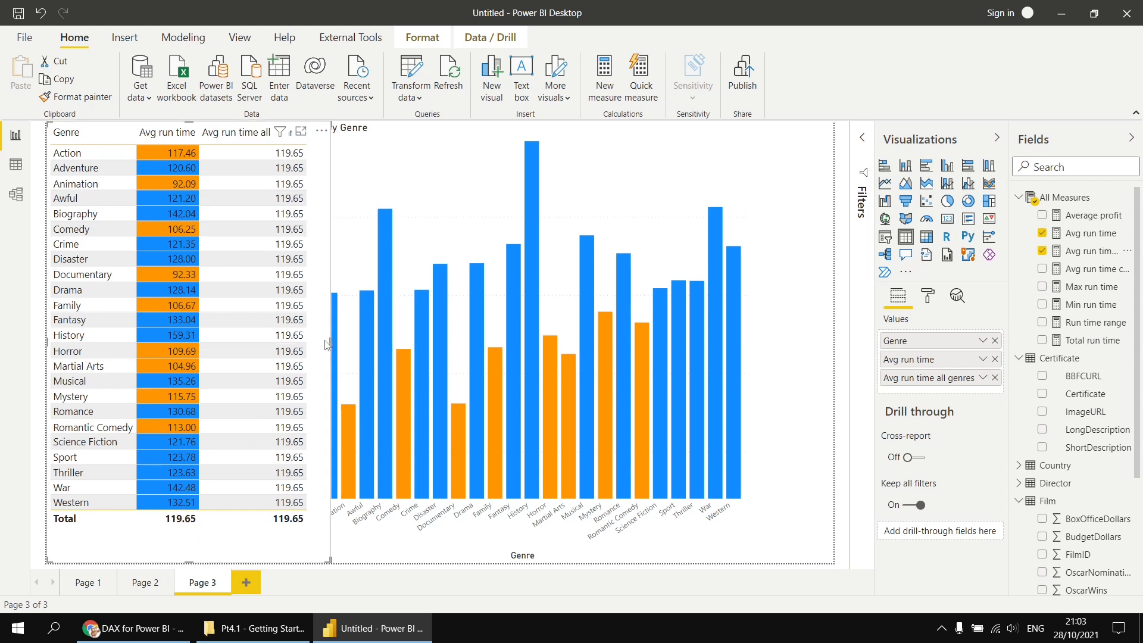
left_click_drag(331, 343, 261, 344)
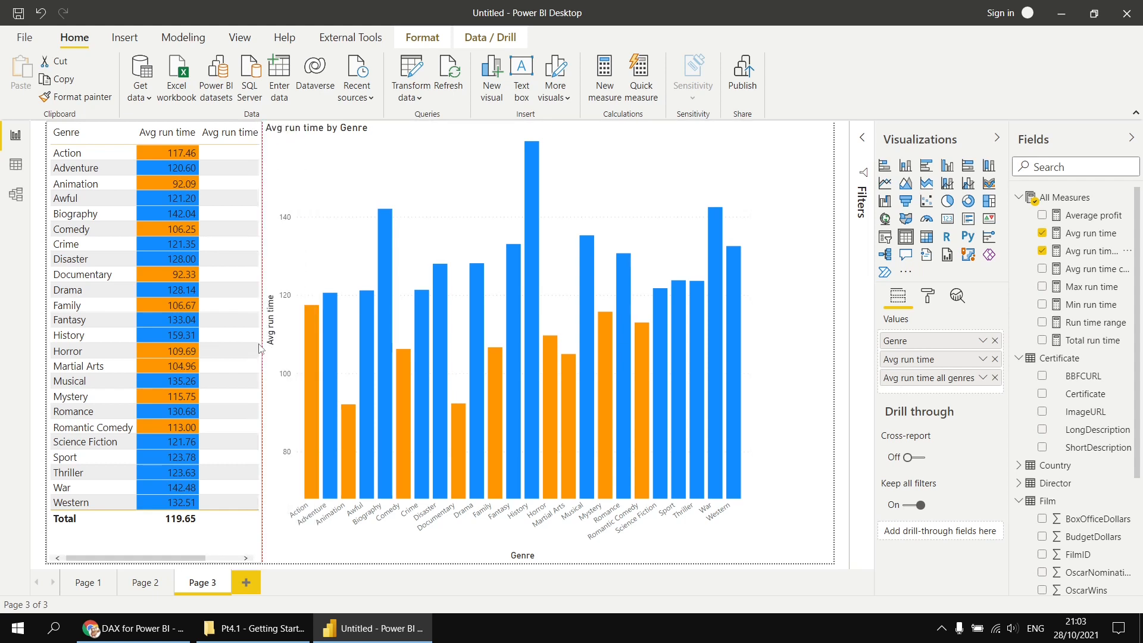
left_click(995, 377)
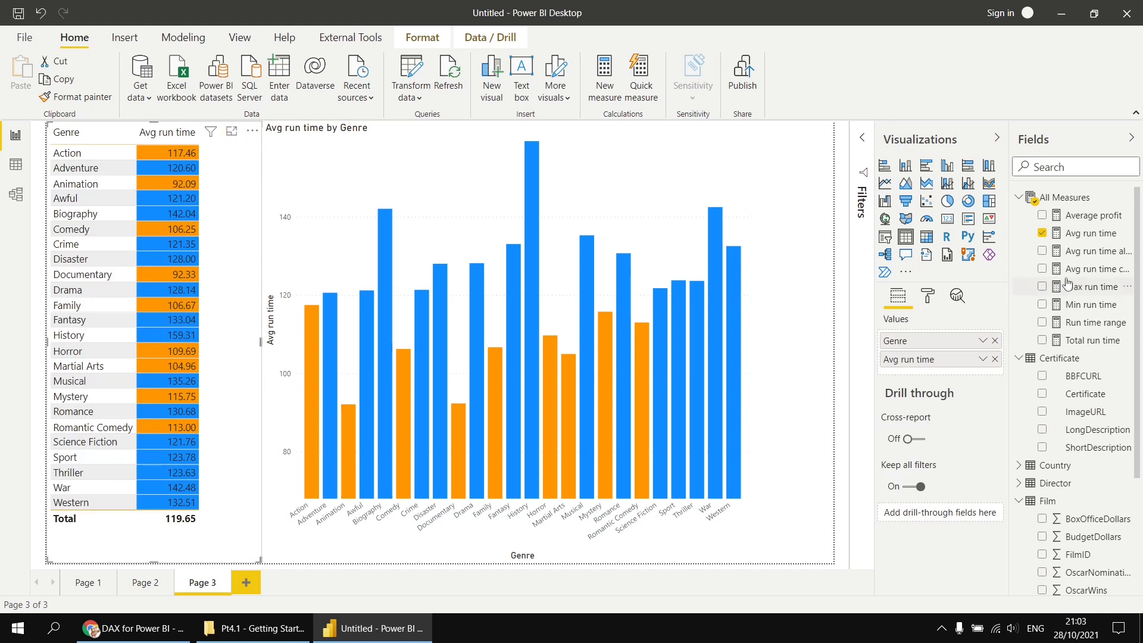
Replace the fixed 119.65 threshold in Avg run time colour with [Avg run time all genres], and review the formula of Avg run time all genres.
left_click(1089, 274)
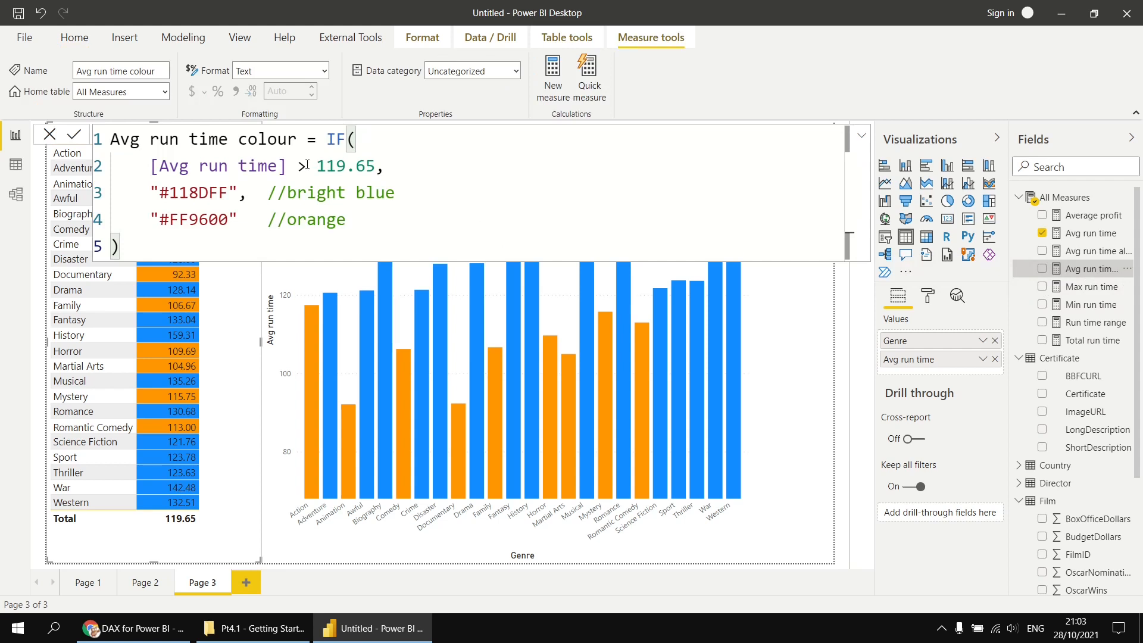
left_click_drag(317, 167, 373, 167)
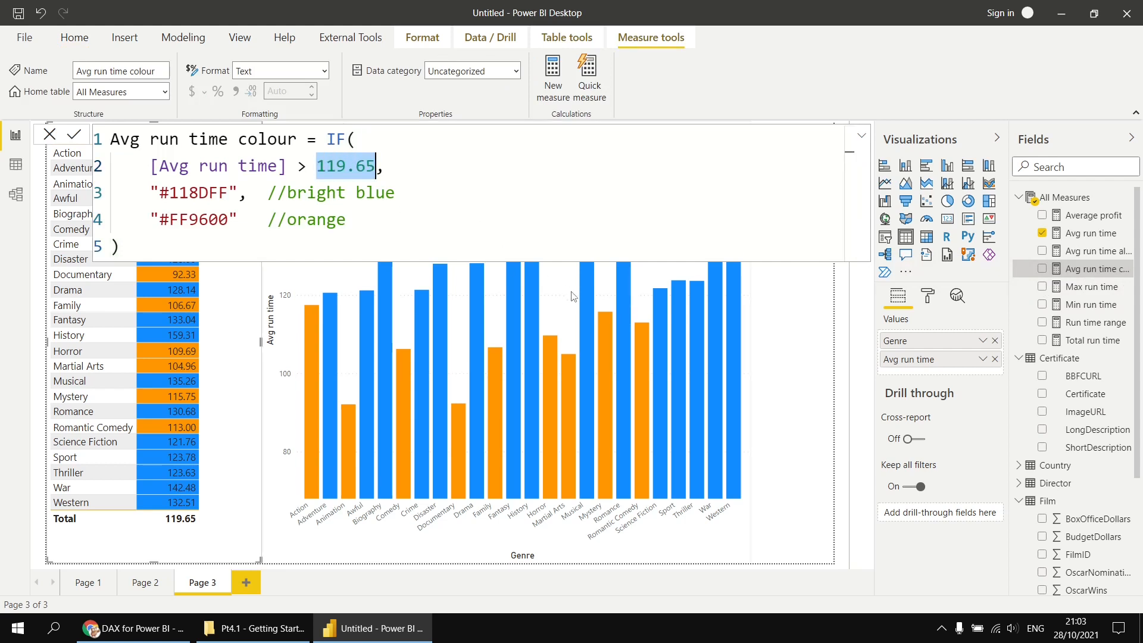
key("BackSpace")
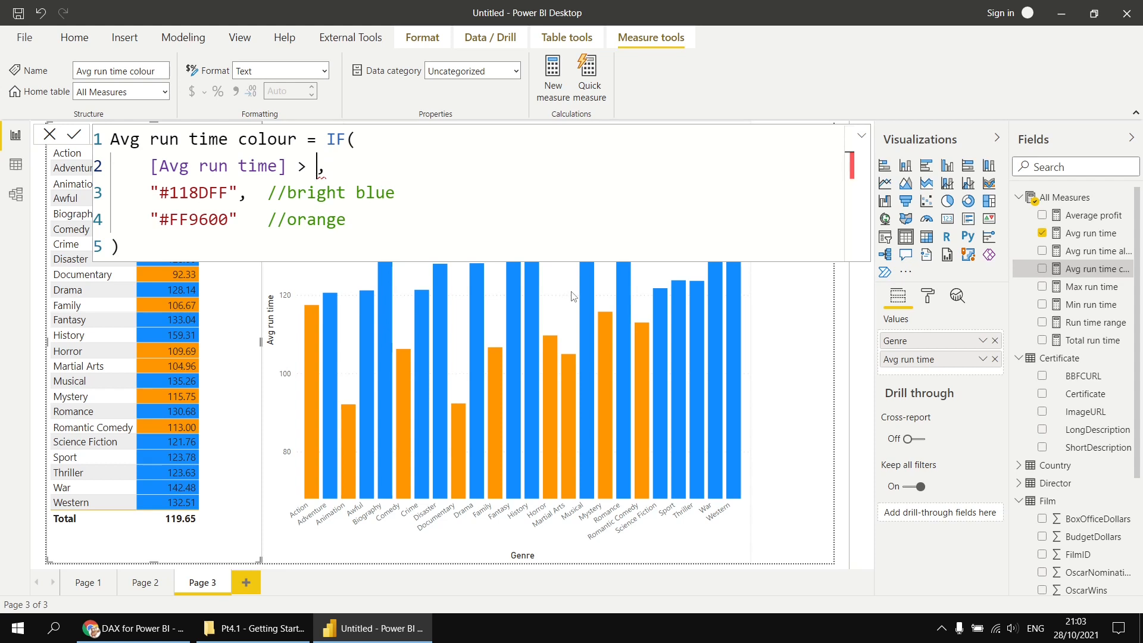
type("[av")
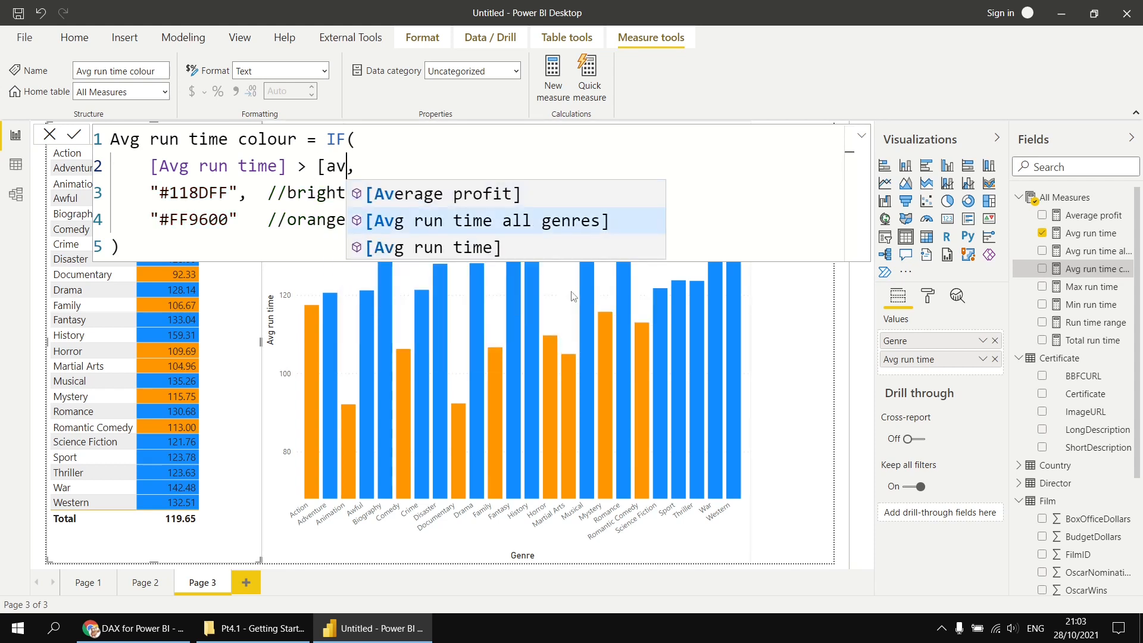
key("Tab")
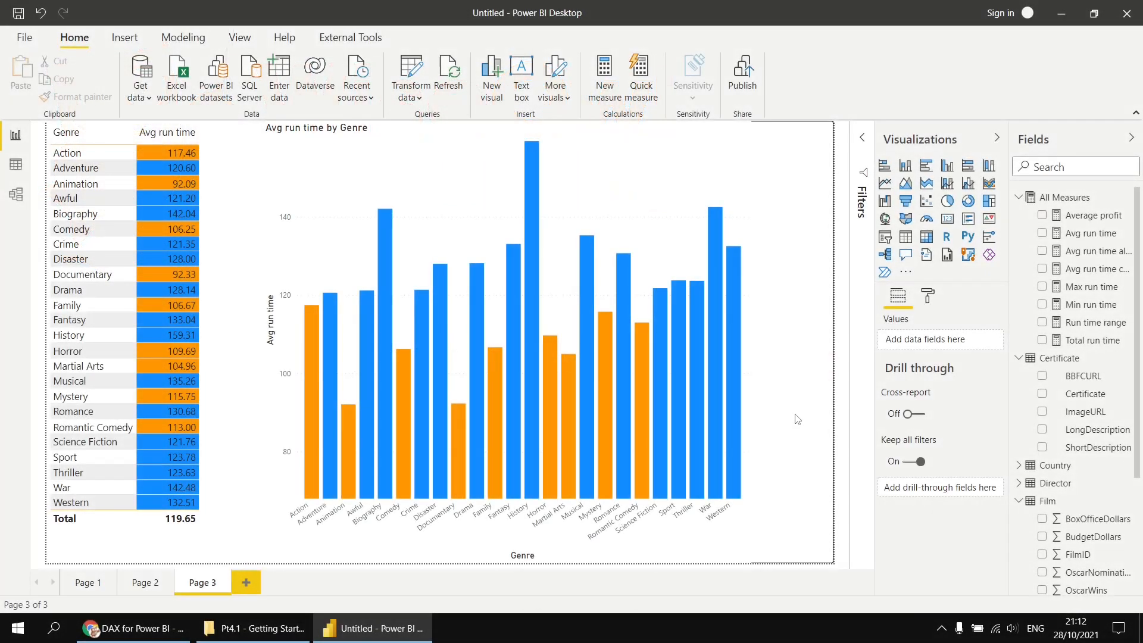
left_click(1095, 253)
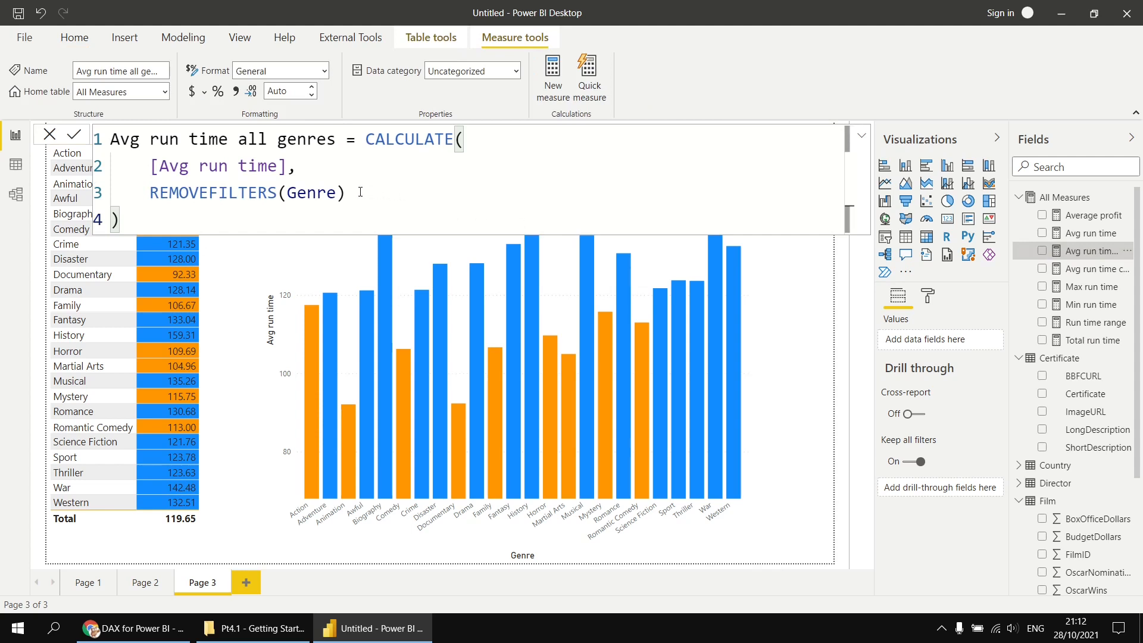
left_click(796, 400)
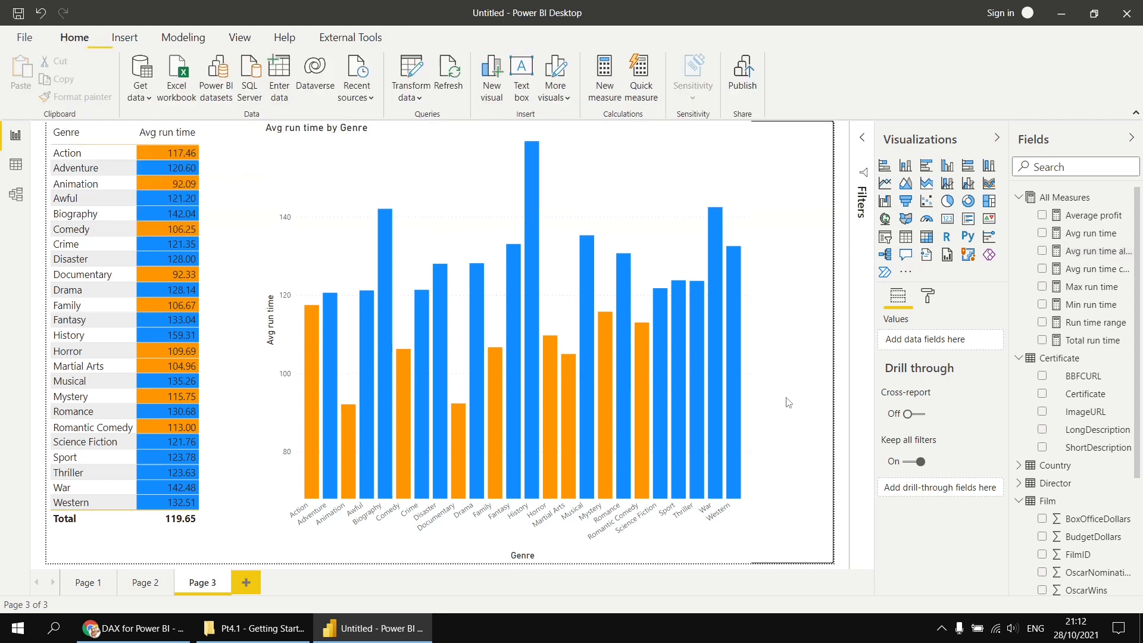
Add a slicer on the Certificate field, narrowed to fit the page's upper-right corner beside the column chart.
left_click(885, 238)
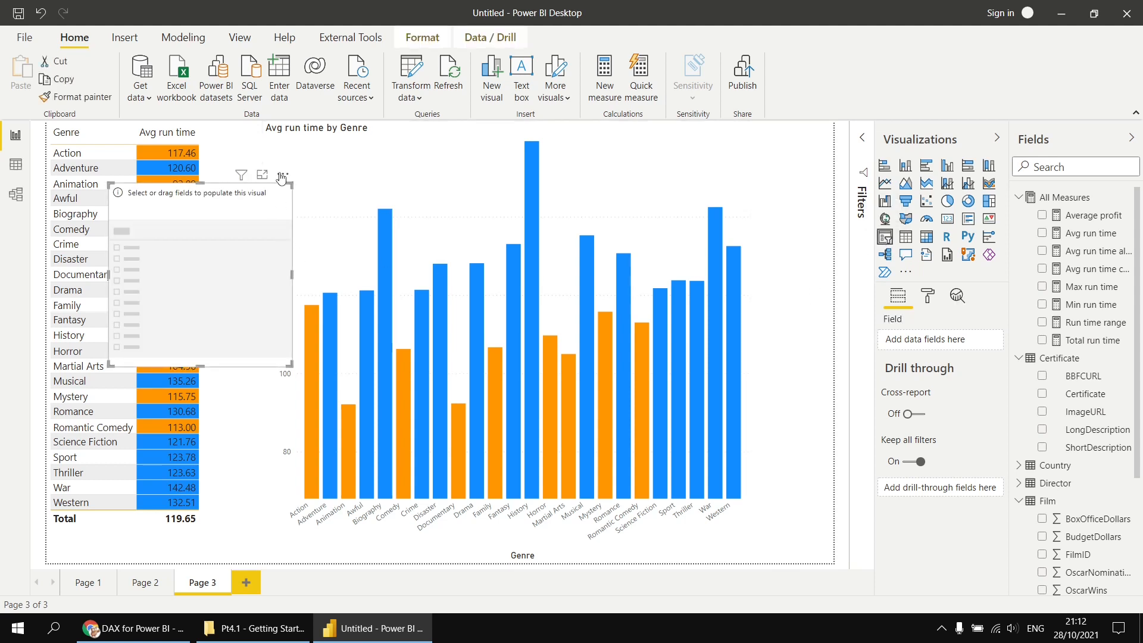
left_click_drag(283, 176, 830, 110)
left_click_drag(647, 304, 754, 295)
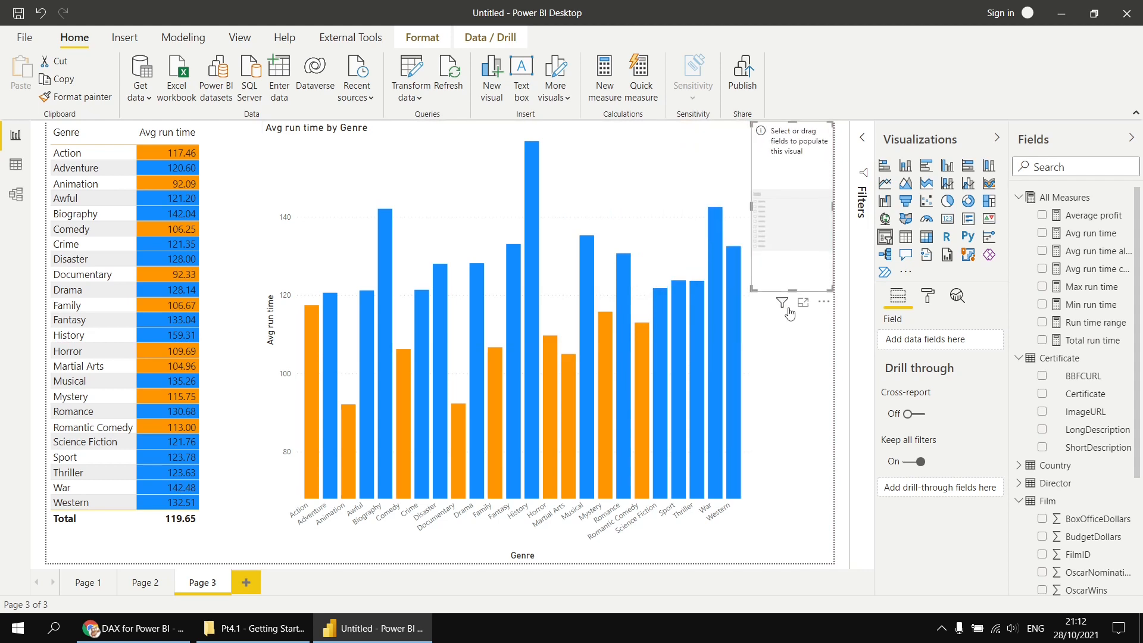
left_click(1042, 393)
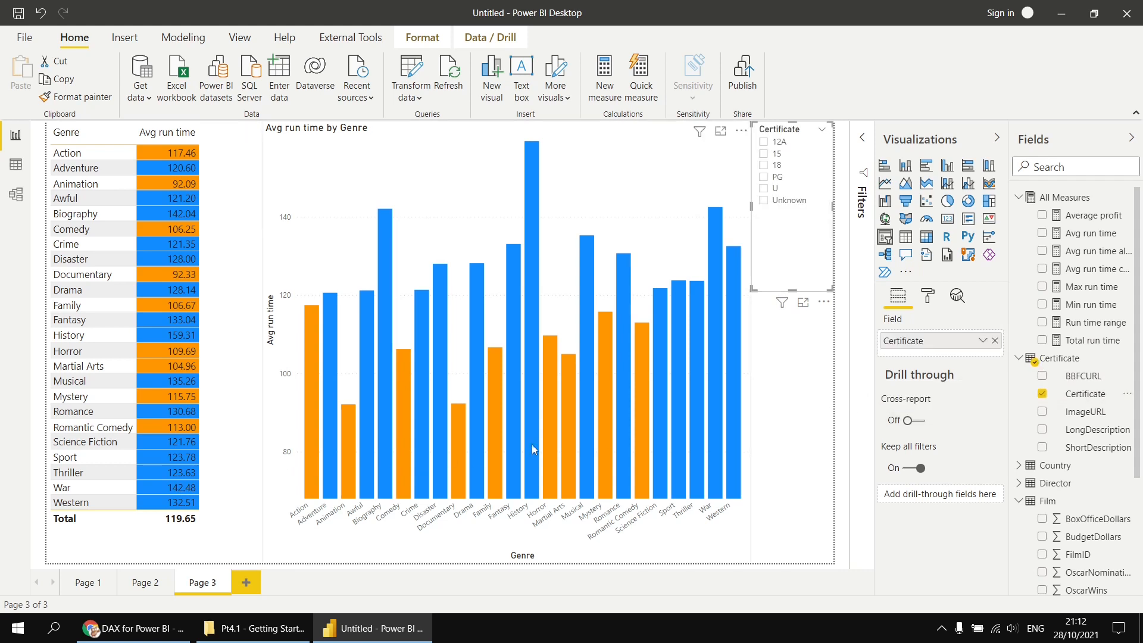
Add Avg run time all genres as a column in the genre table and widen the table to show it.
left_click(1091, 256)
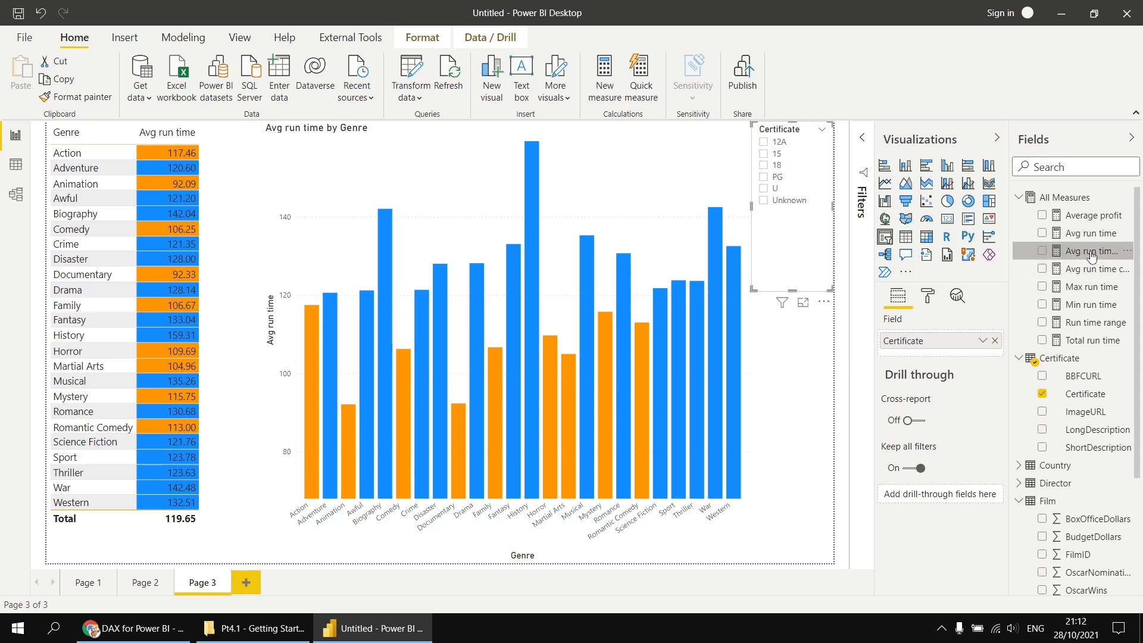
left_click_drag(1091, 256, 210, 380)
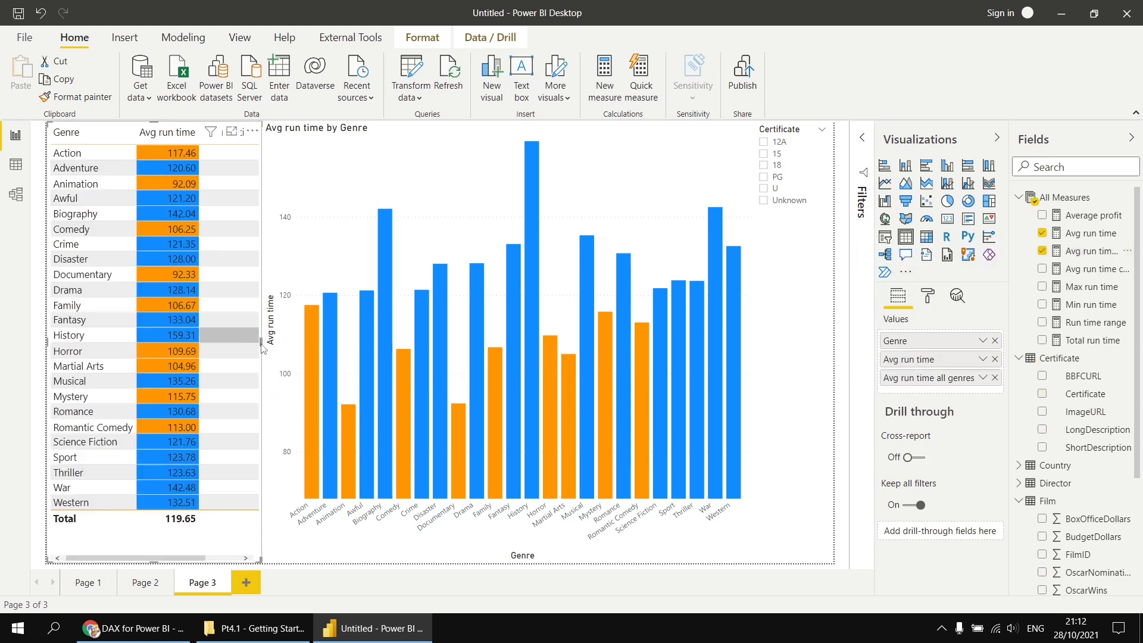
left_click_drag(261, 343, 320, 343)
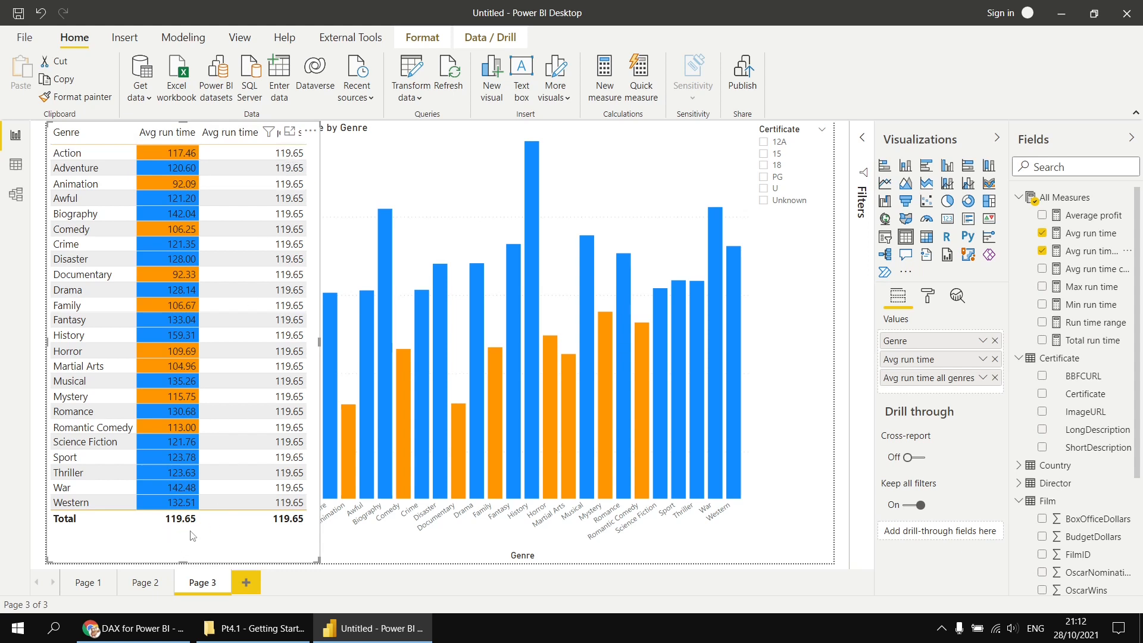
Filter the page by certificates 18, 15 and 12A in turn, comparing the all-genres average with the genre table's total.
left_click(764, 166)
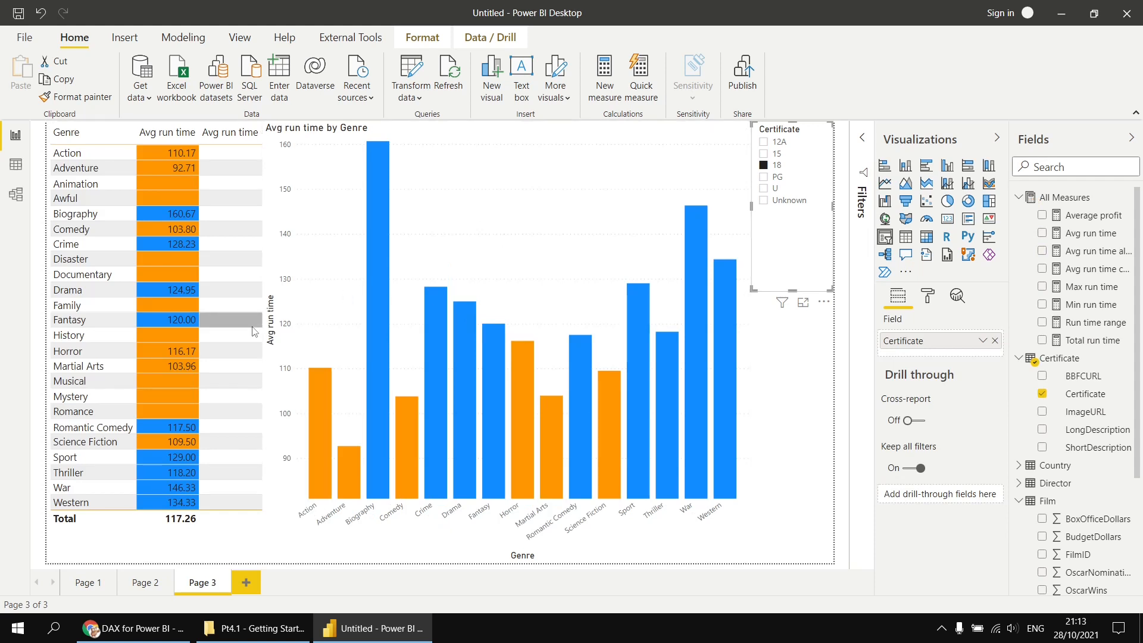
left_click(226, 548)
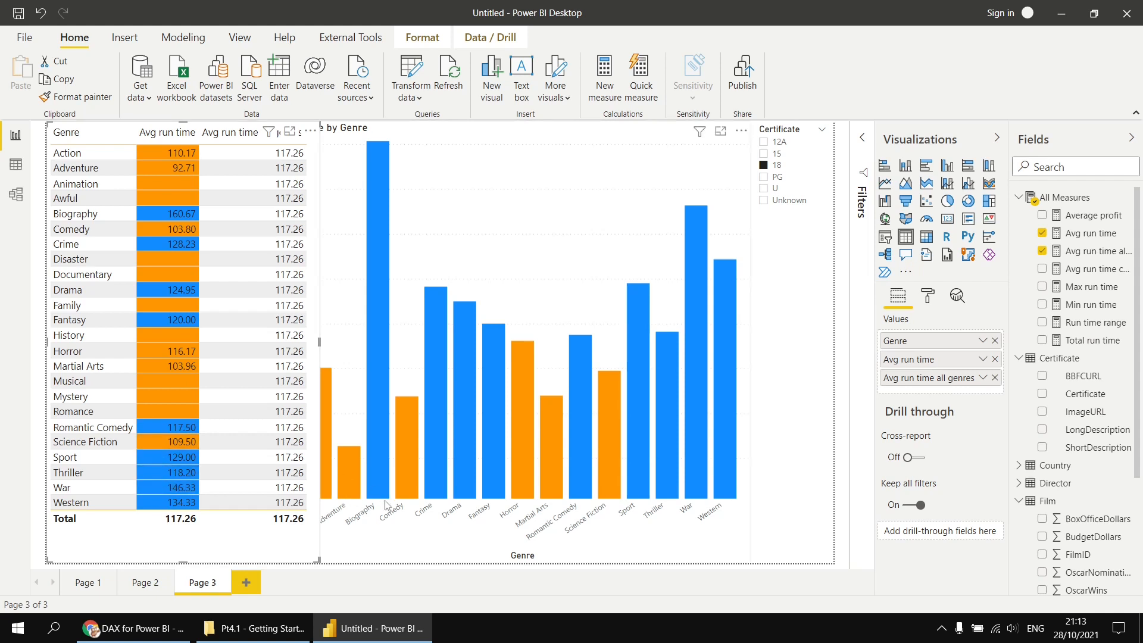
left_click(765, 154)
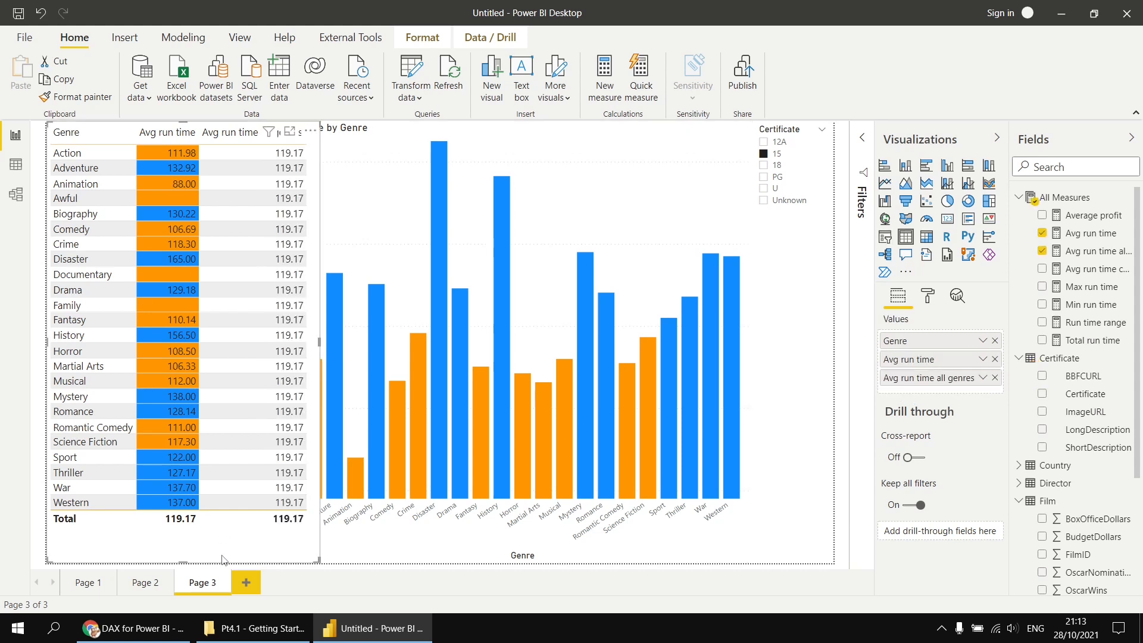
left_click(764, 143)
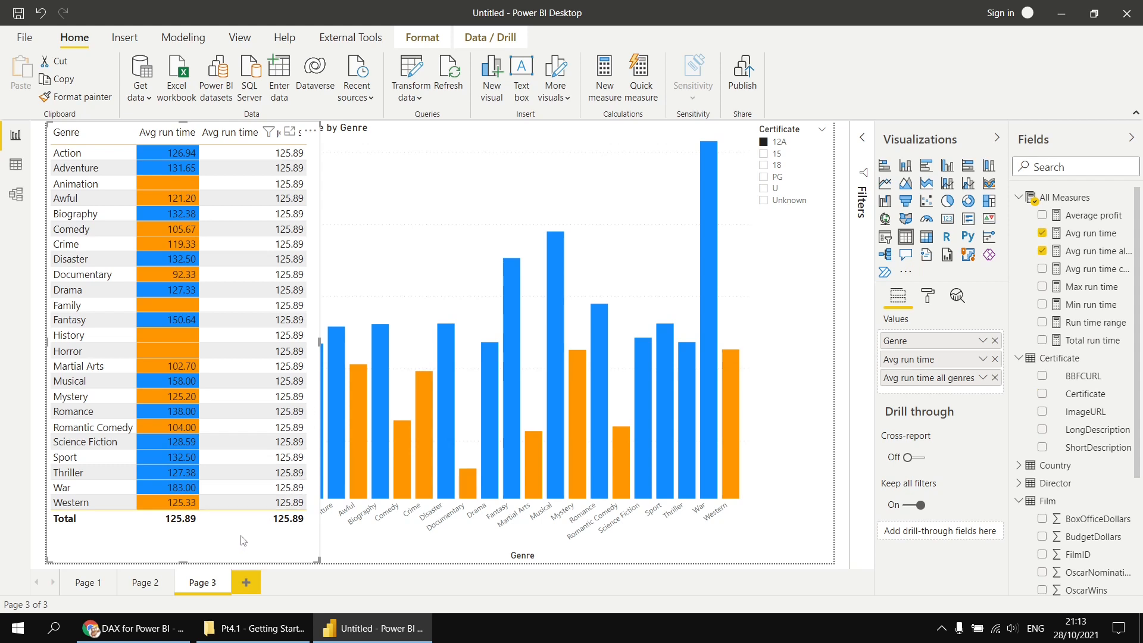
Remove Avg run time all genres from the genre table, narrow the table to its two columns and extend the column chart to meet it.
left_click(995, 377)
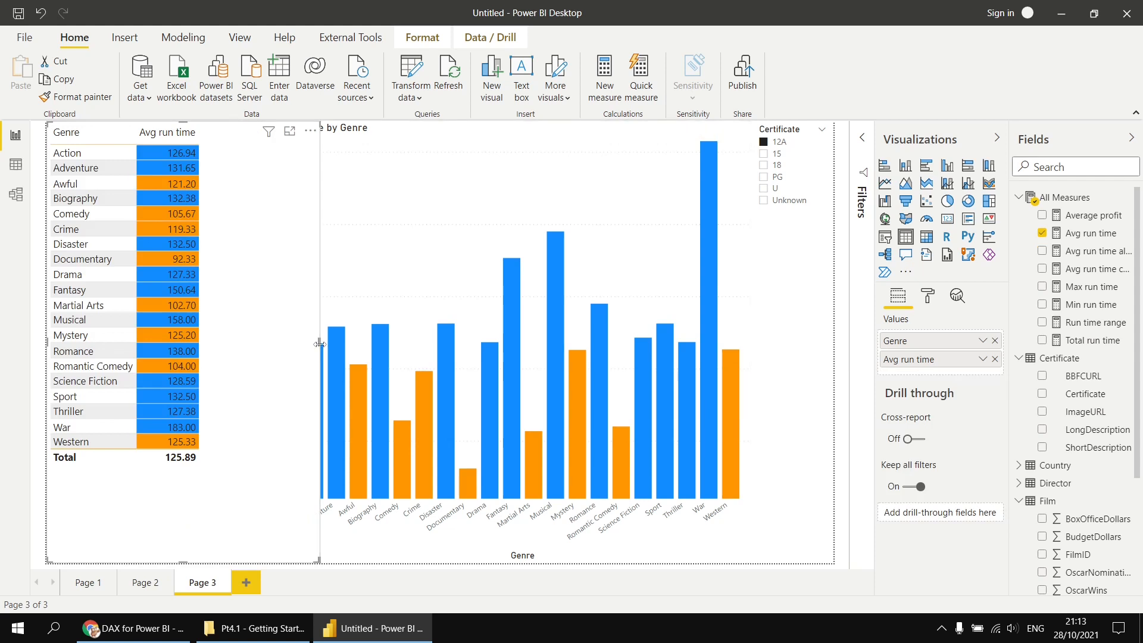
left_click_drag(316, 342, 213, 352)
left_click(260, 373)
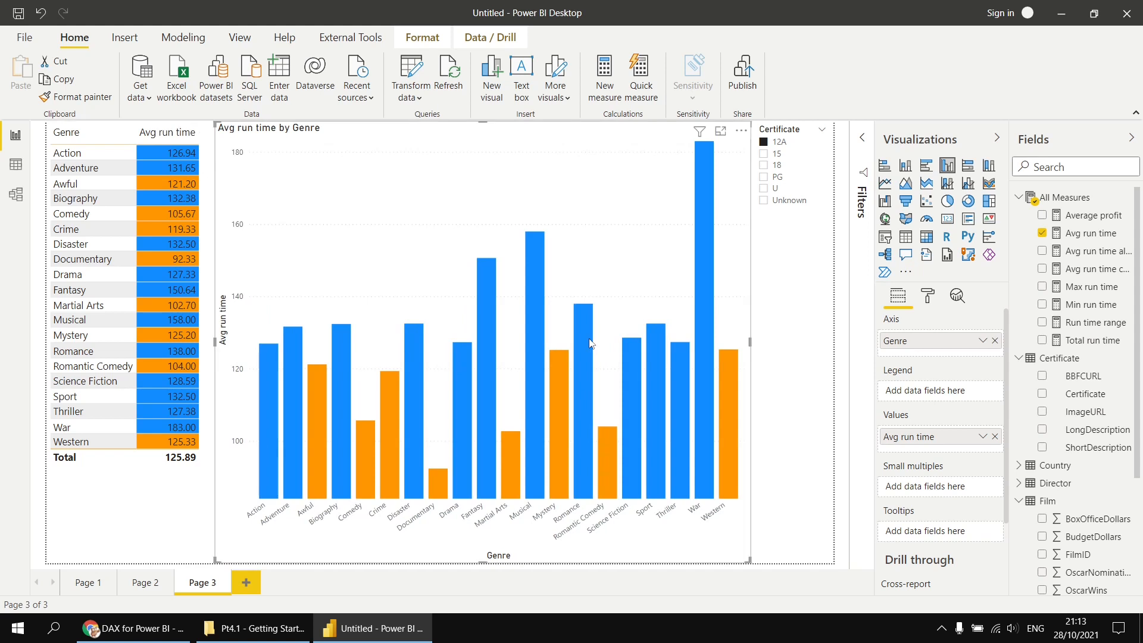
Check the conditional colours with certificates 15, 18 and PG selected in turn, and clear the certificate filter.
left_click(764, 155)
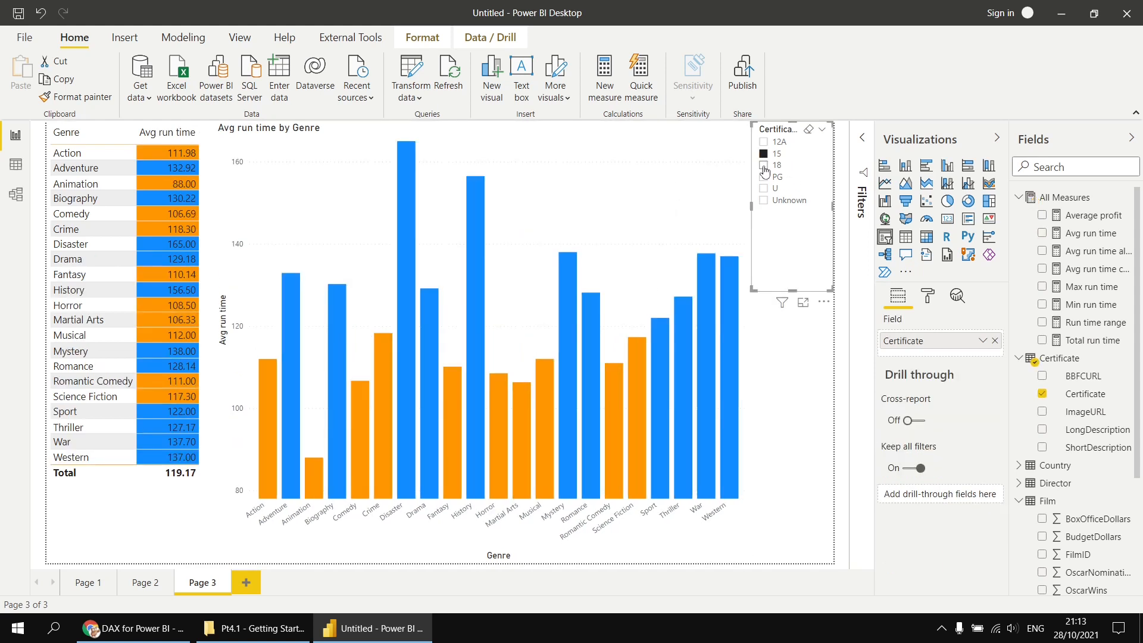
left_click(764, 166)
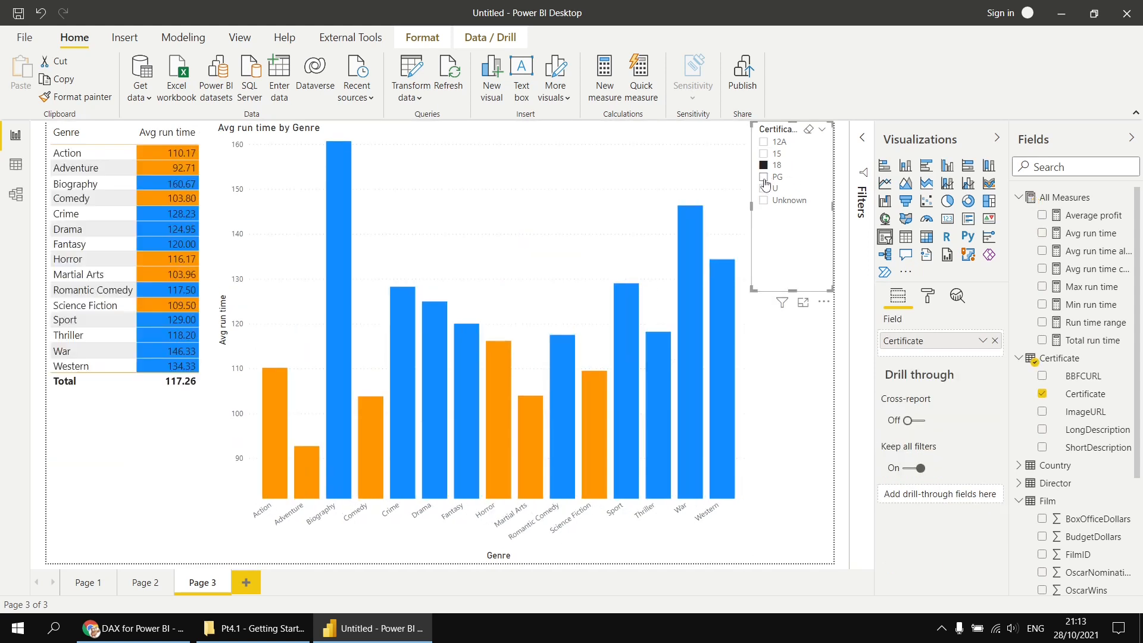
left_click(766, 178)
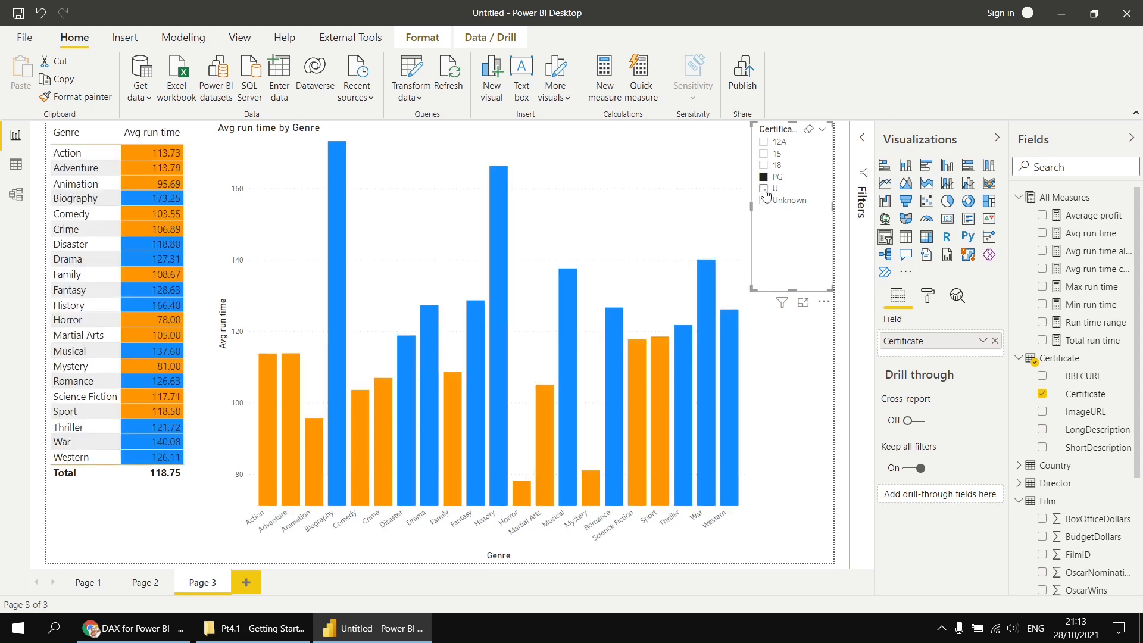
left_click(764, 176)
left_click(765, 166)
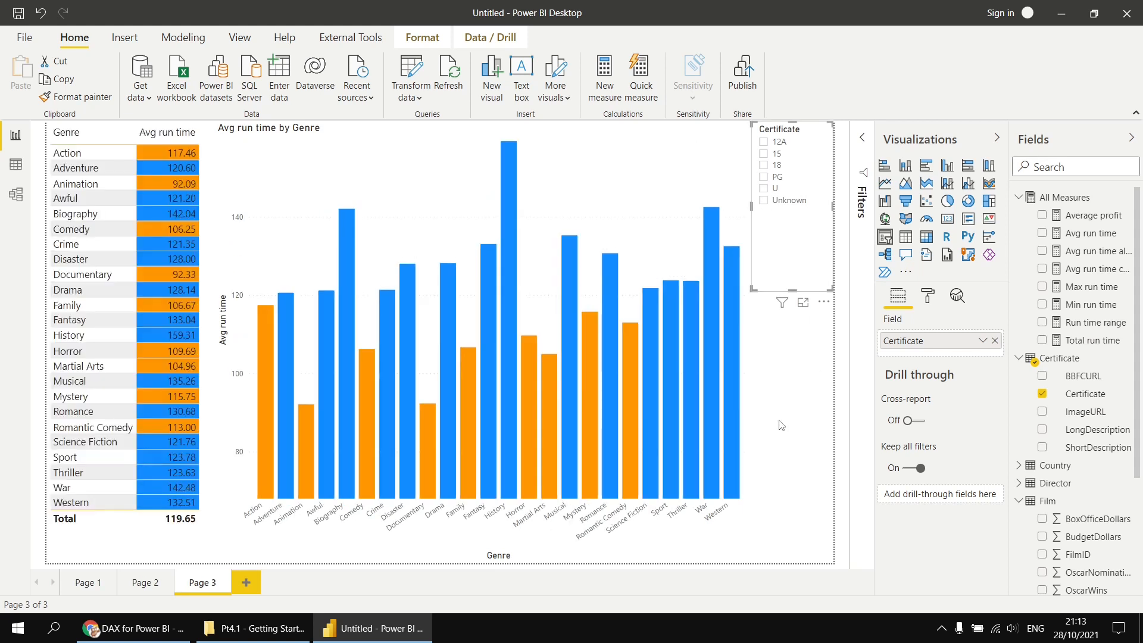
left_click(782, 426)
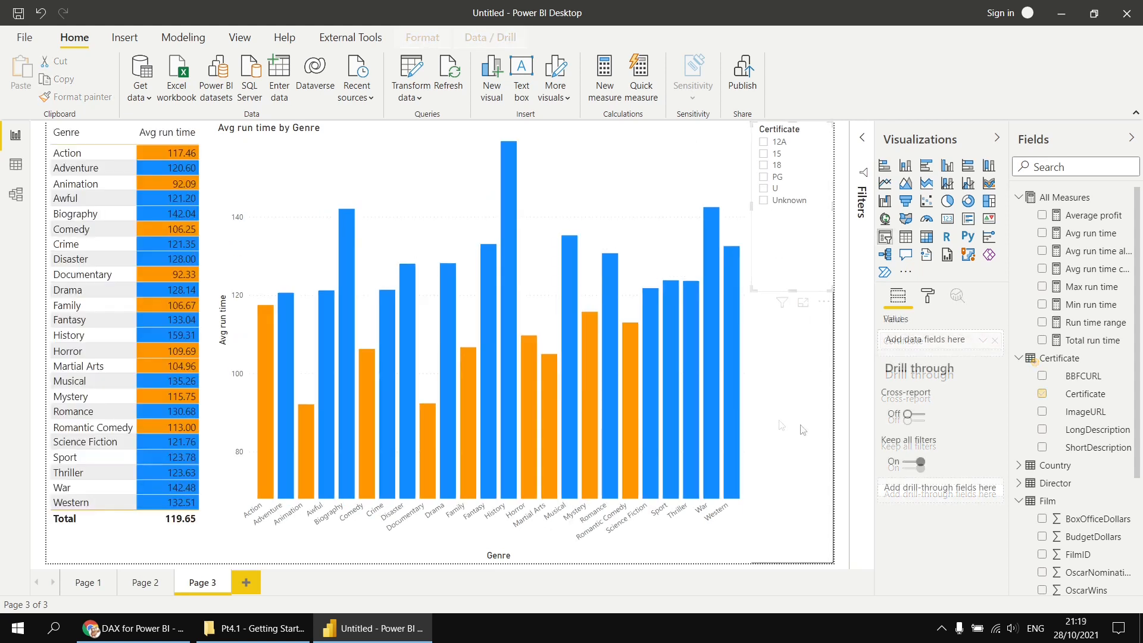